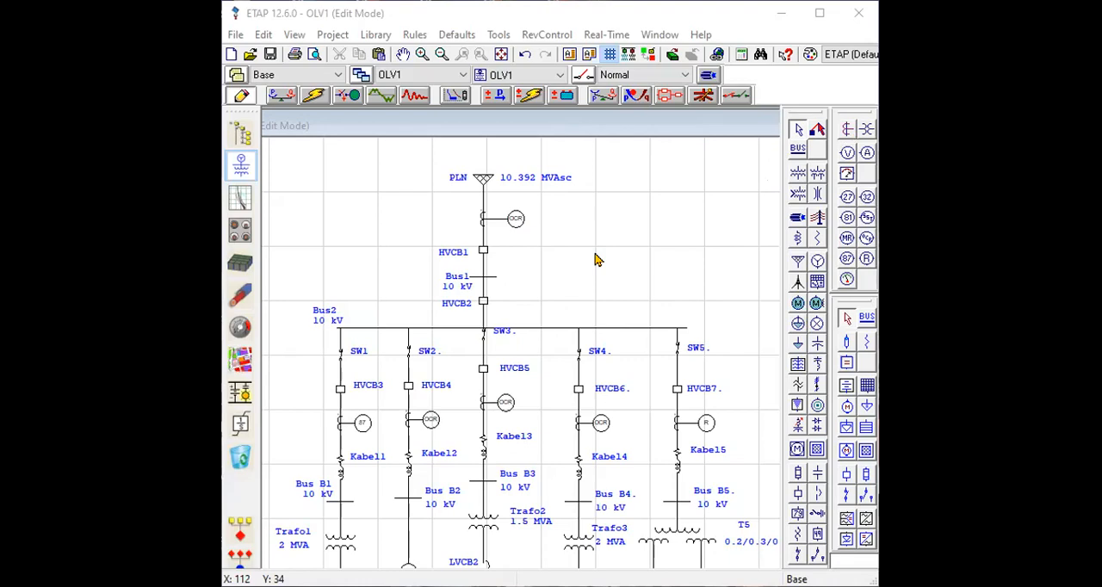
Examine the one-line diagram from the PLN grid through the Bus2 feeders down to the loads and motors.
scroll(565, 249, "down", 3)
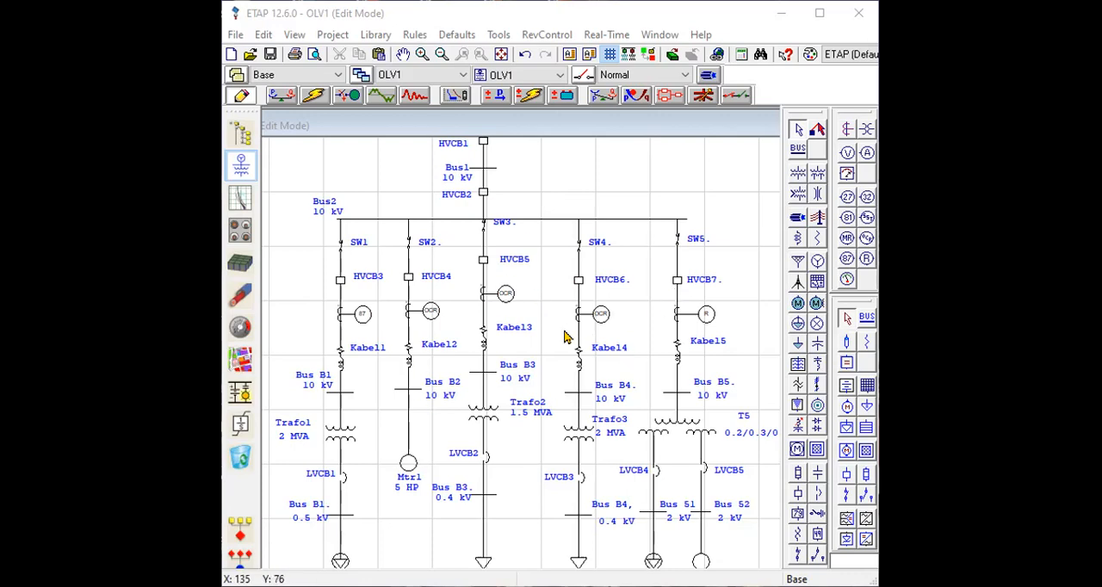
scroll(528, 323, "up", 2)
scroll(507, 258, "up", 2)
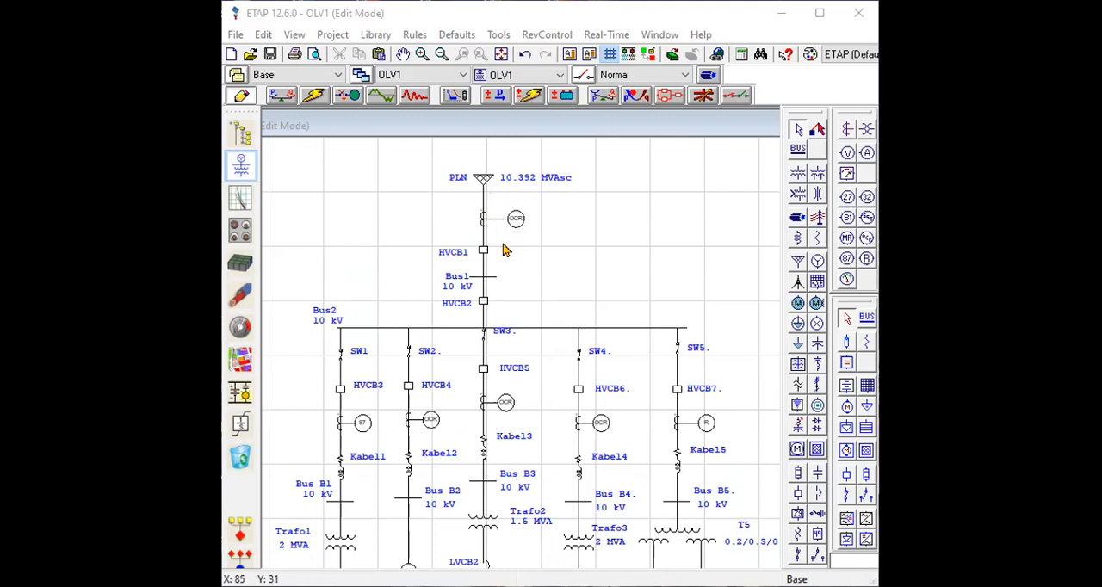
scroll(529, 353, "down", 5)
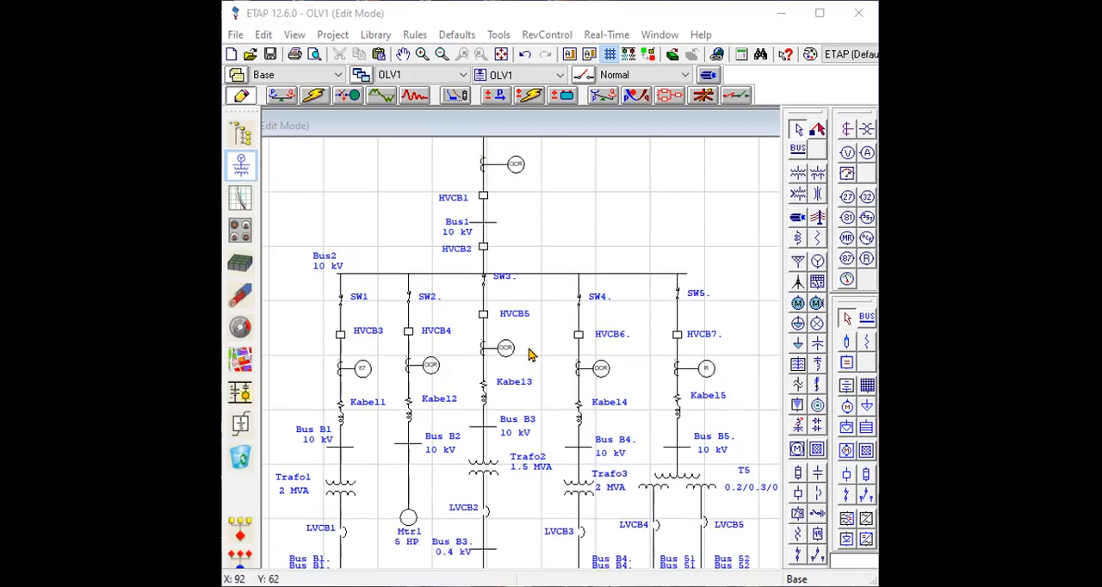
scroll(529, 353, "down", 2)
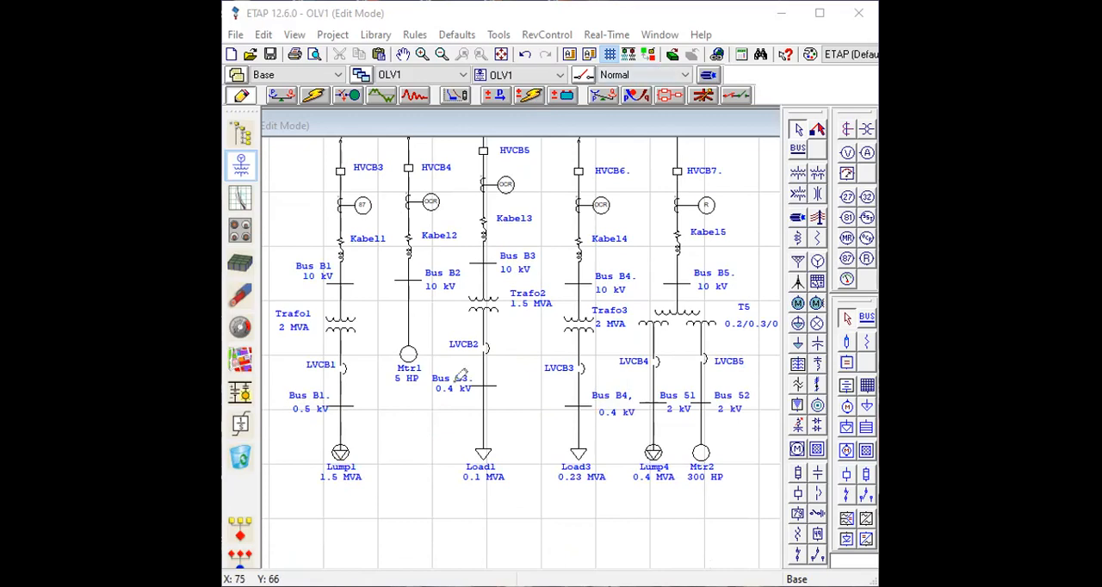
left_click_drag(357, 448, 383, 442)
left_click_drag(425, 348, 439, 345)
left_click_drag(491, 453, 518, 433)
left_click_drag(356, 457, 385, 437)
scroll(554, 184, "up", 5)
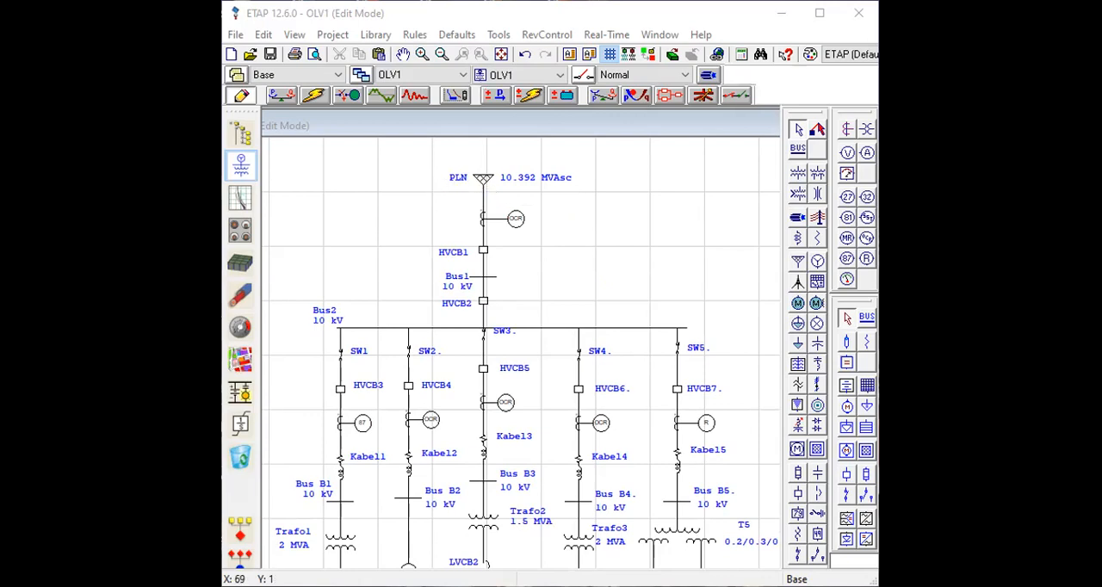
Review the rating and short-circuit data of the PLN power grid, including SC rating and impedance.
left_click_drag(464, 173, 489, 155)
double_click(483, 180)
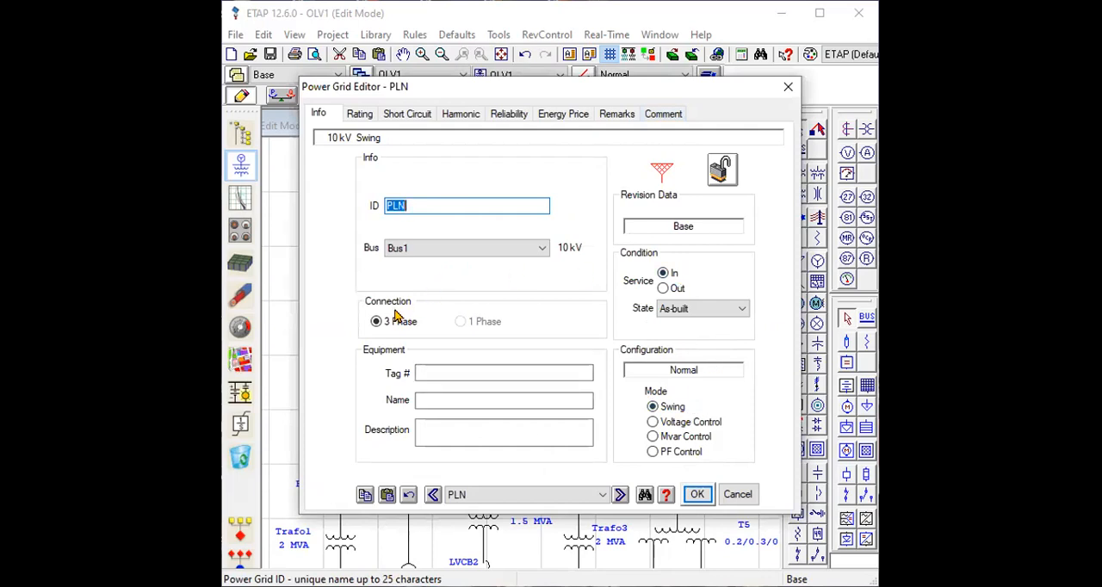
left_click(363, 114)
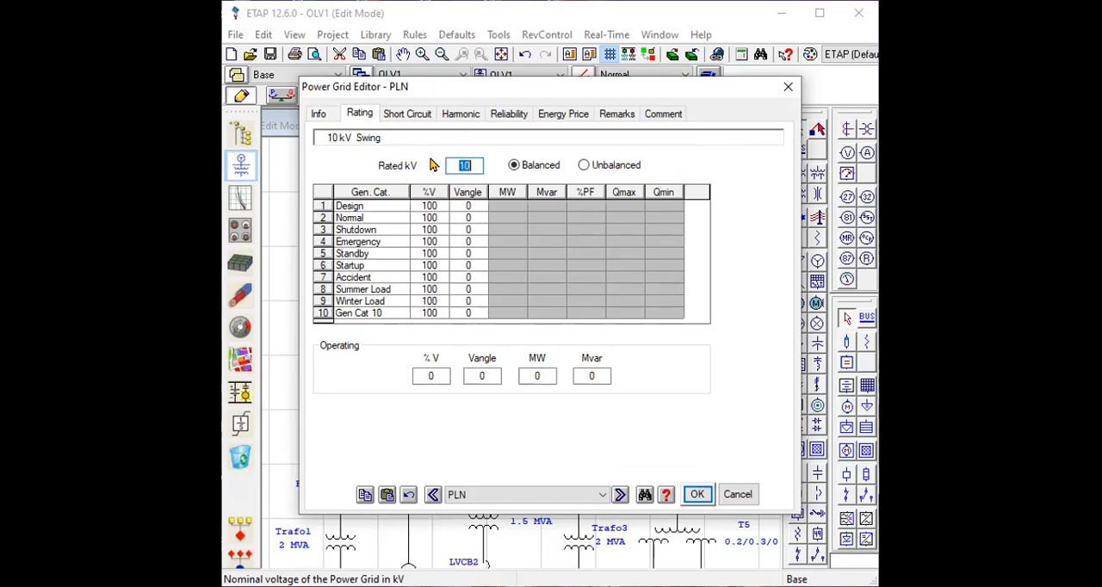
left_click(423, 113)
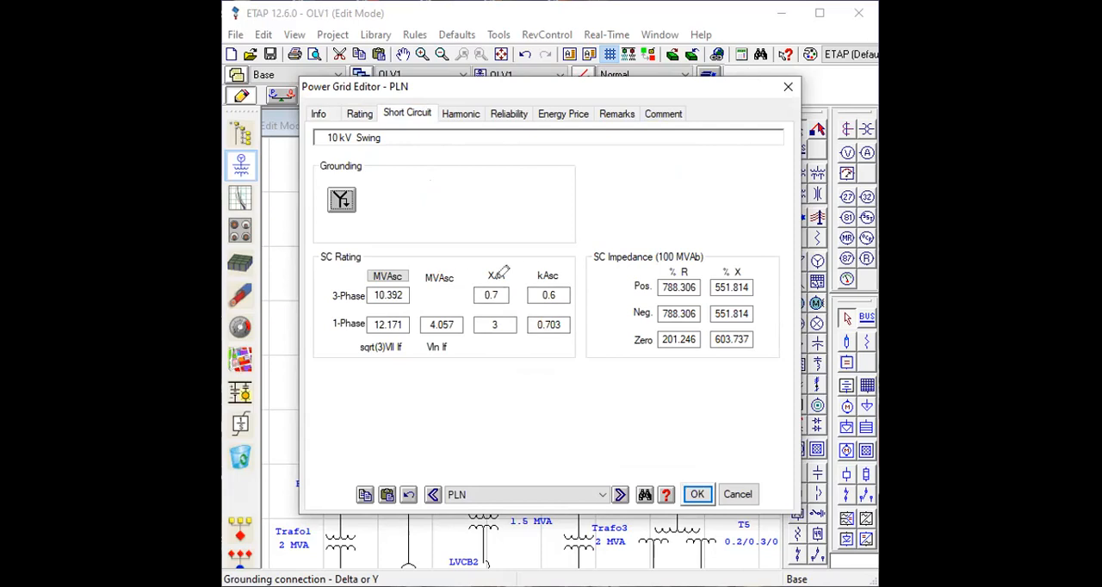
mouse_move(571, 322)
left_mouse_down()
mouse_move(495, 332)
mouse_move(504, 257)
left_mouse_up()
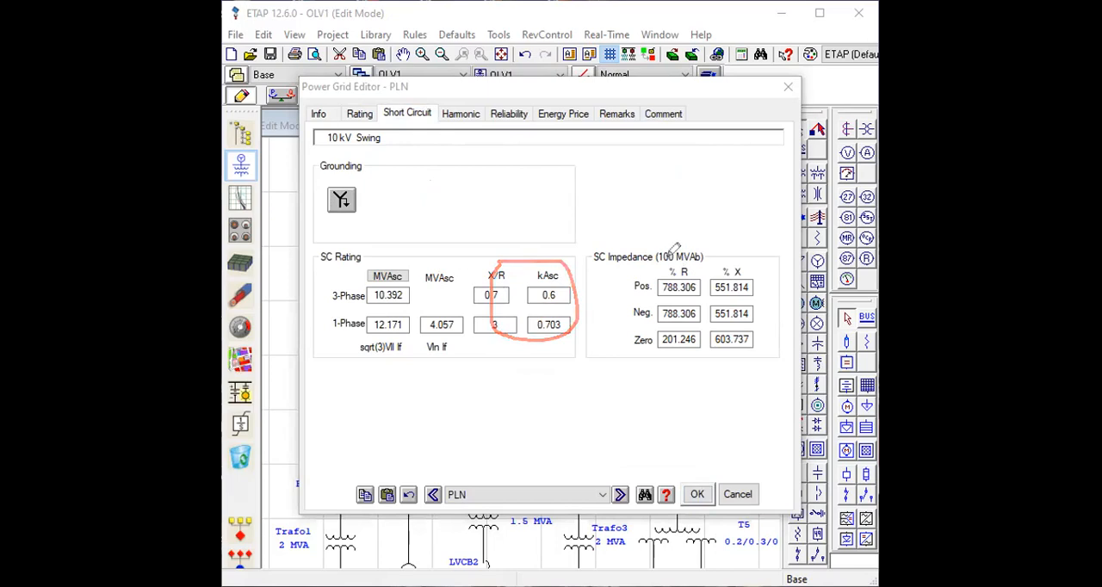
left_click_drag(702, 252, 738, 242)
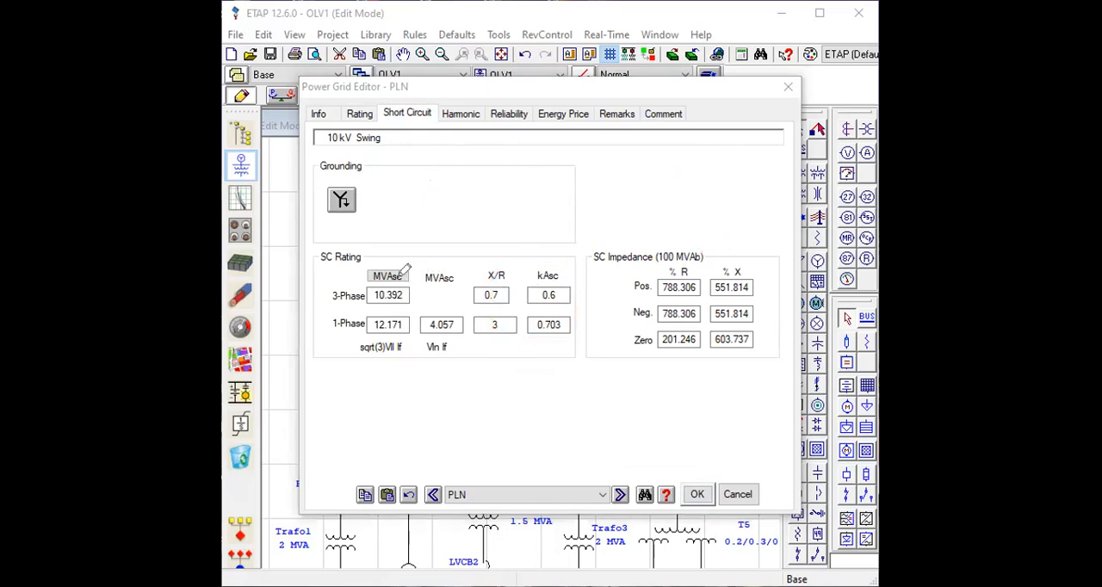
left_click_drag(360, 262, 386, 251)
left_click_drag(713, 251, 738, 243)
left_click(696, 495)
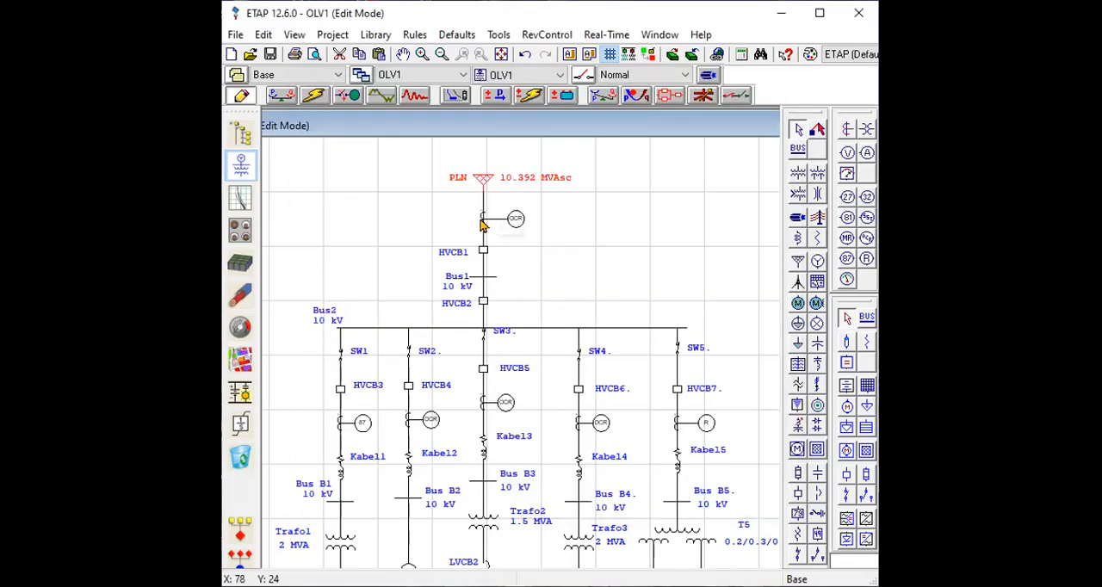
Review the ratio, burden and available class designations of the current transformer between PLN and HVCB1.
double_click(483, 222)
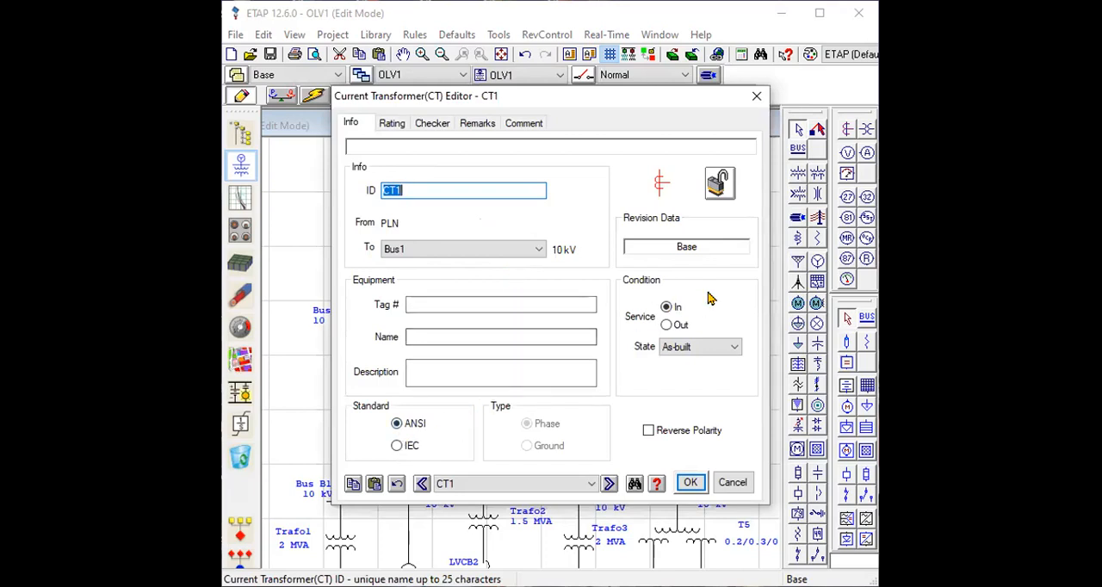
left_click(392, 123)
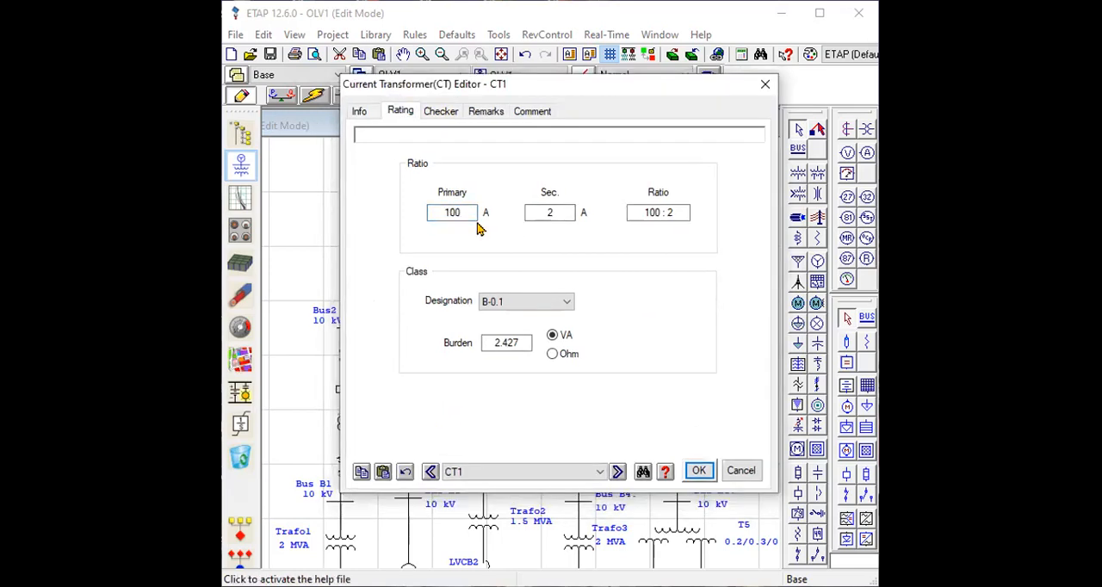
left_click(554, 213)
left_click(556, 302)
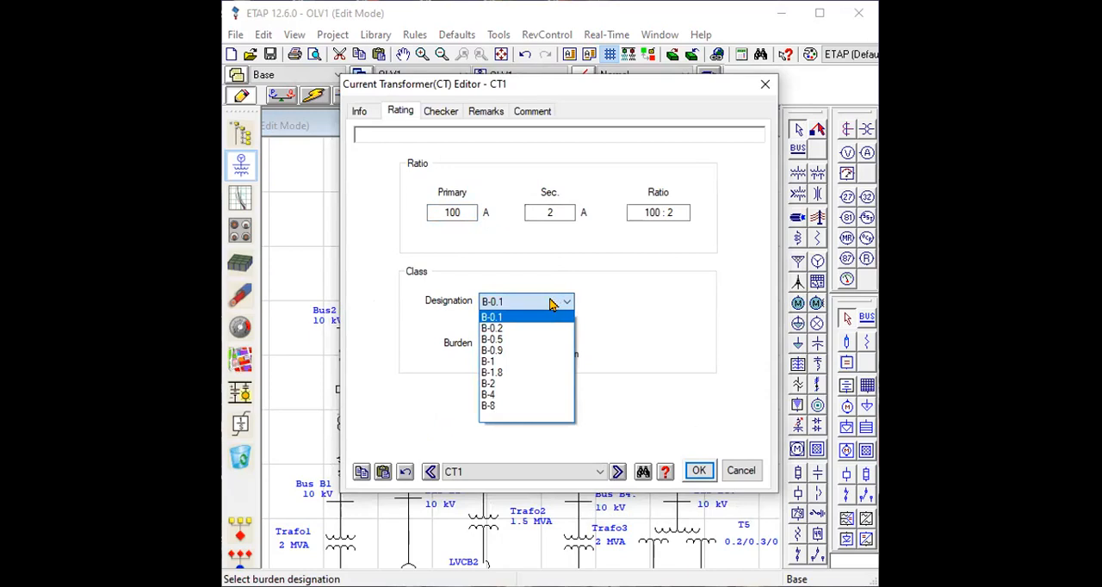
left_click(612, 331)
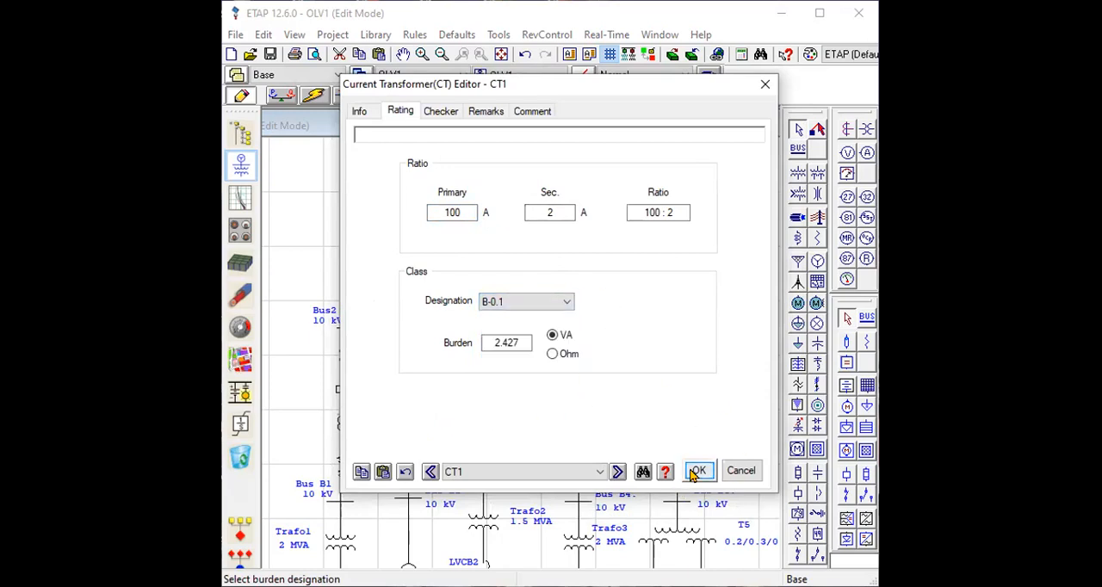
key("Return")
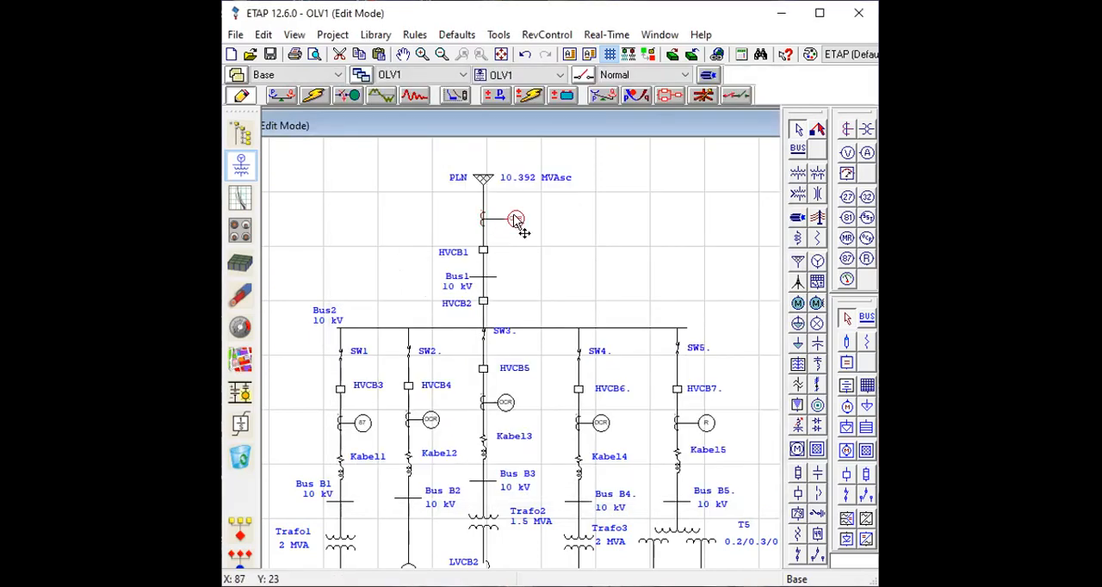
Inspect the OCR settings of the overcurrent relay below PLN, noting its manufacturer and model.
double_click(518, 222)
left_click(470, 63)
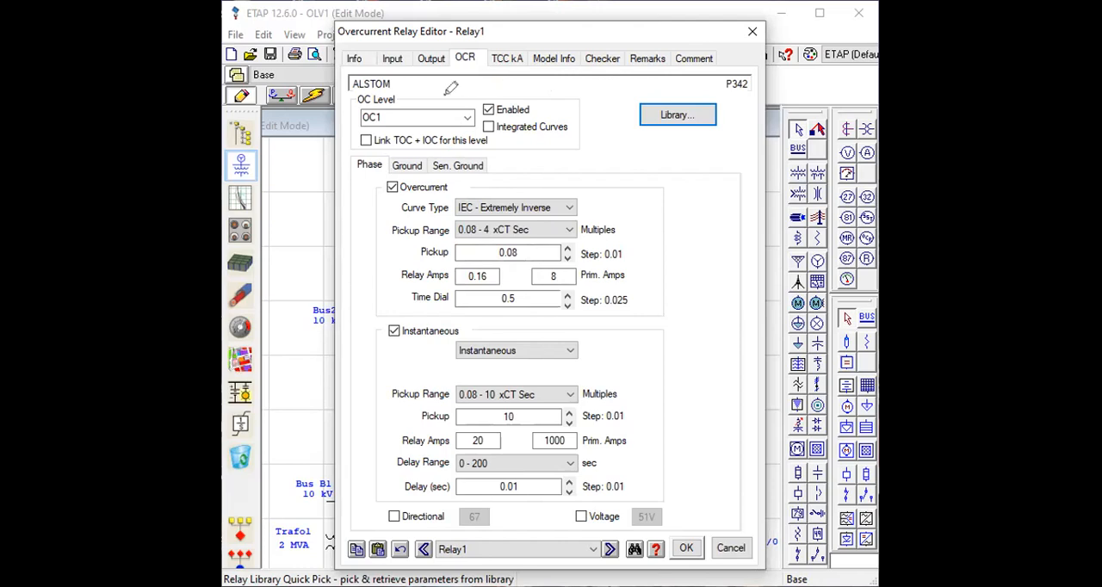
left_click_drag(394, 73, 412, 82)
mouse_move(742, 73)
left_mouse_down()
mouse_move(728, 86)
mouse_move(746, 74)
left_mouse_up()
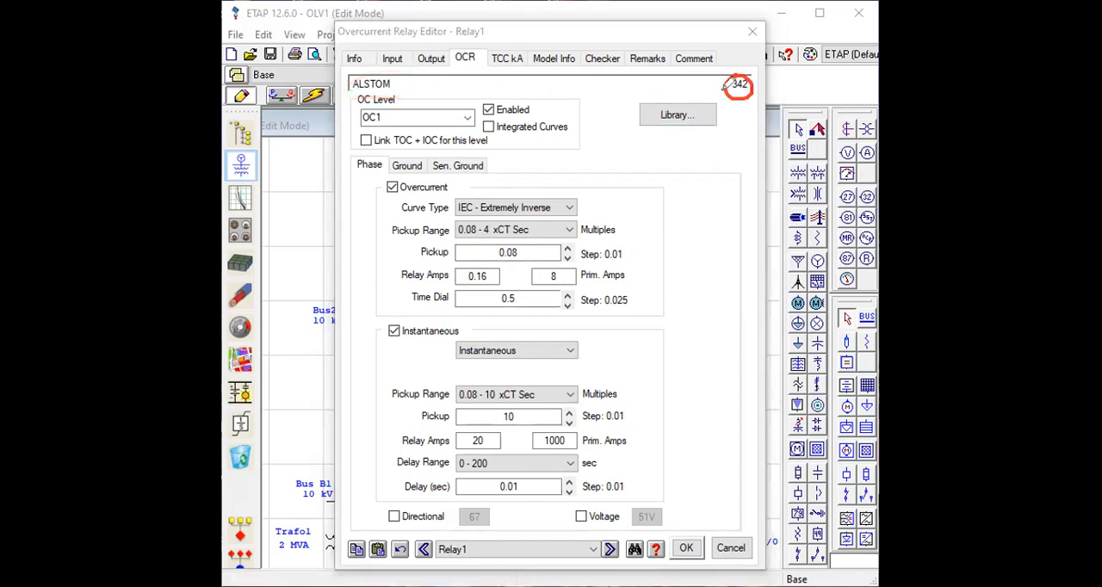
left_click_drag(405, 74, 398, 86)
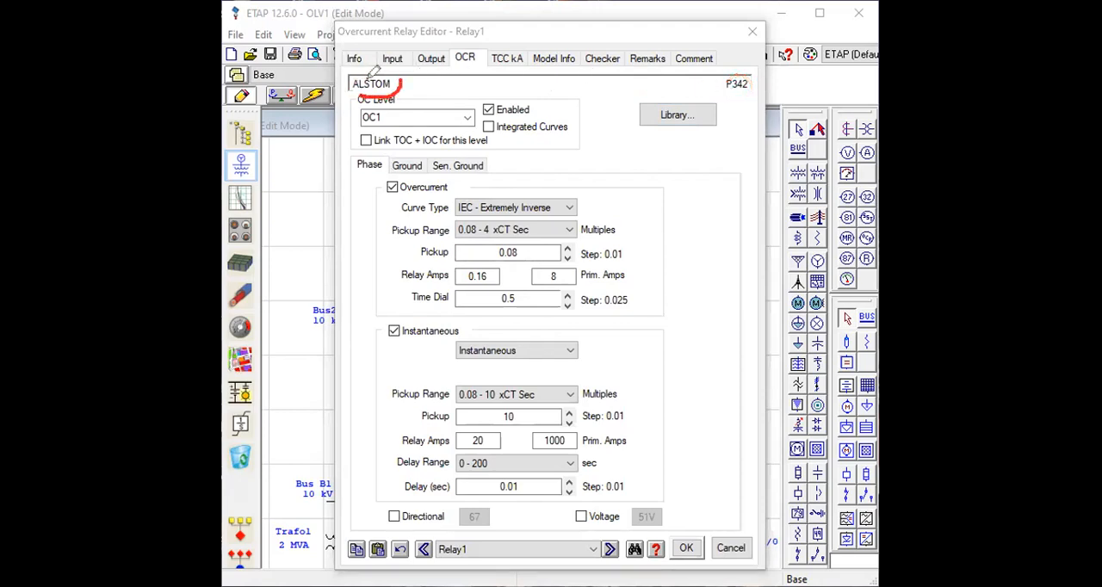
mouse_move(744, 72)
left_mouse_down()
mouse_move(749, 83)
mouse_move(729, 93)
left_mouse_up()
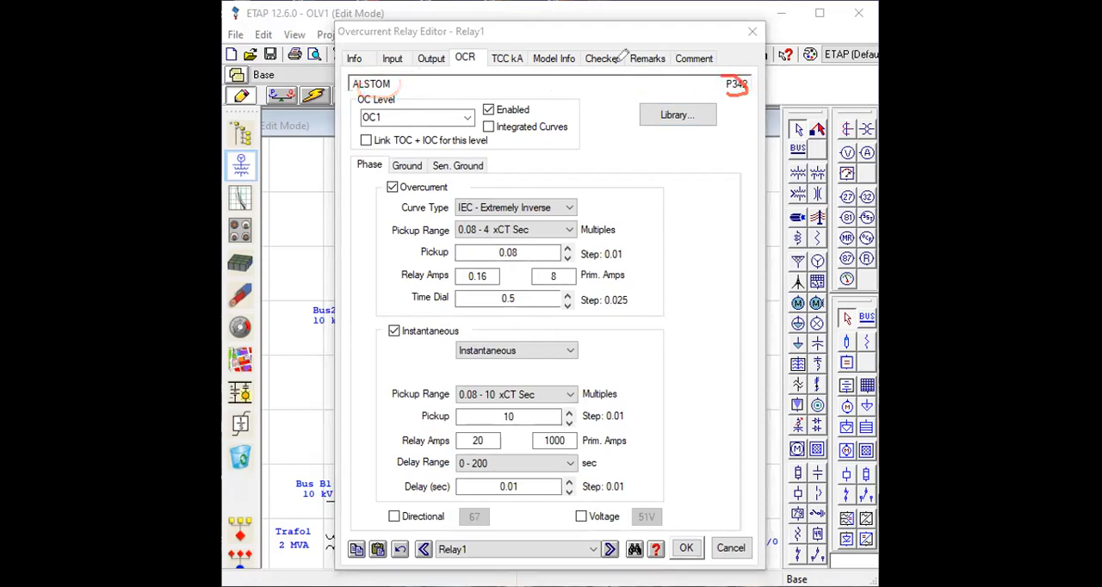
Open the relay library and check the protection types offered for filtering, leaving that filter off.
left_click(677, 115)
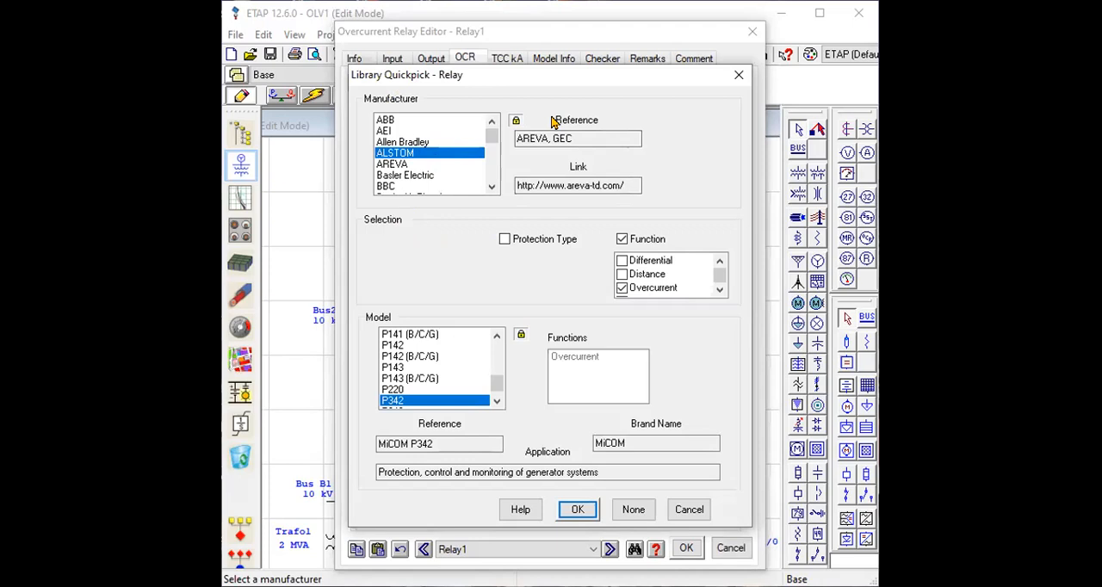
left_click(506, 240)
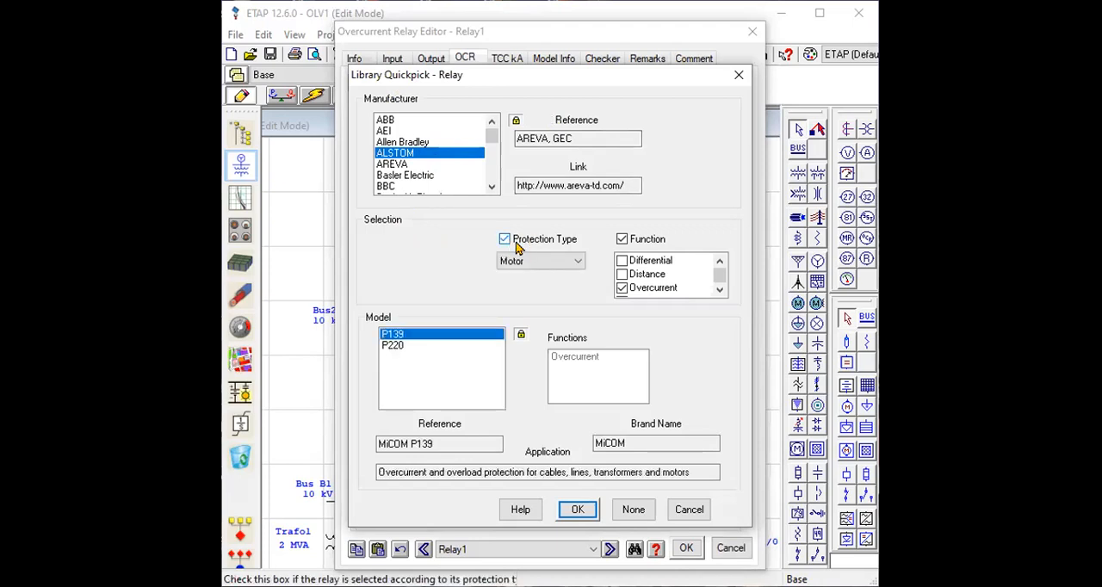
left_click(565, 263)
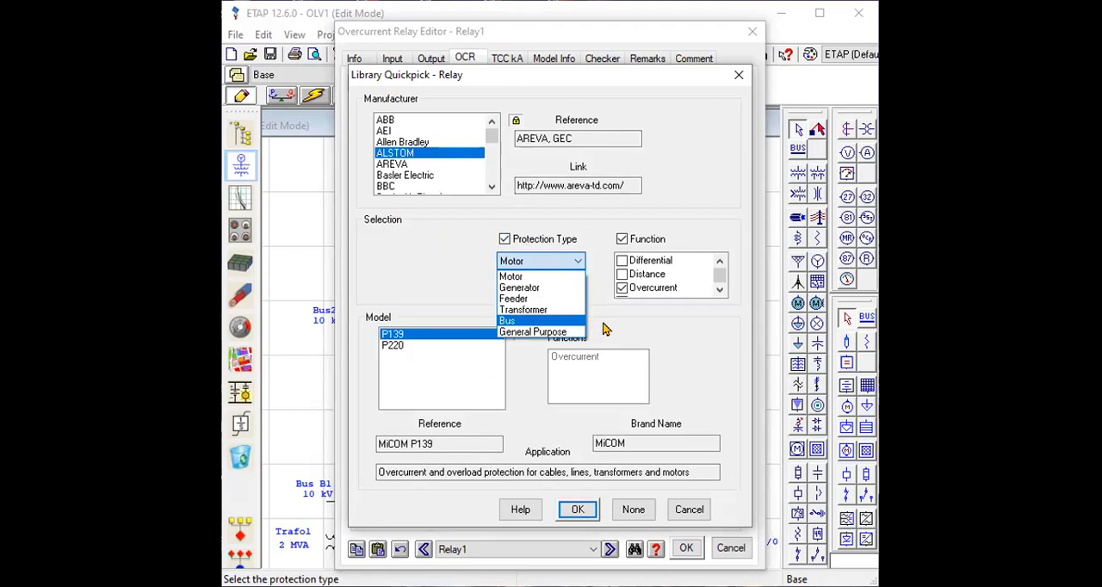
left_click(603, 330)
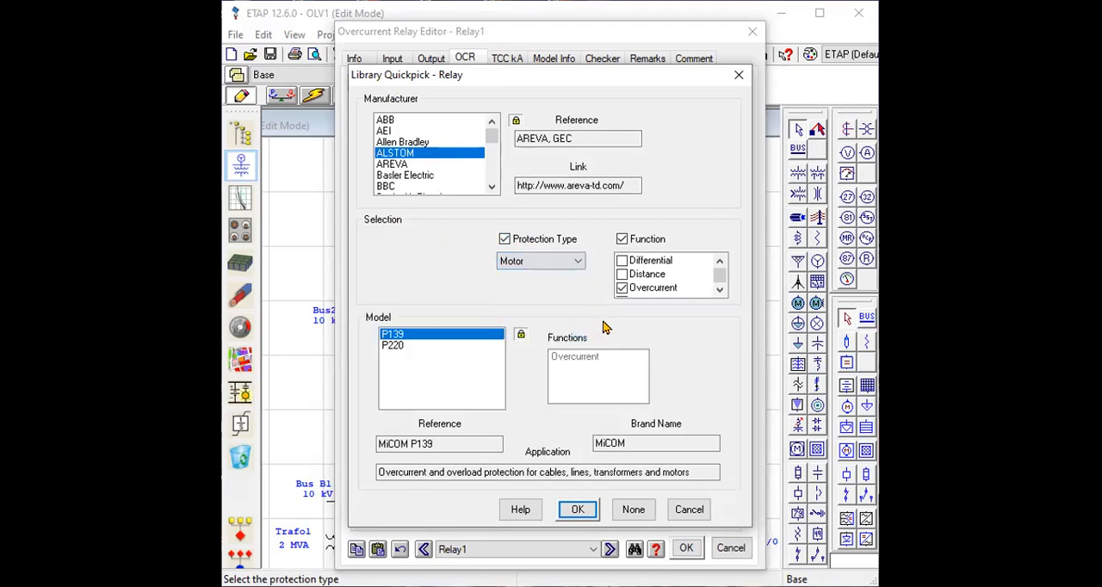
left_click(504, 241)
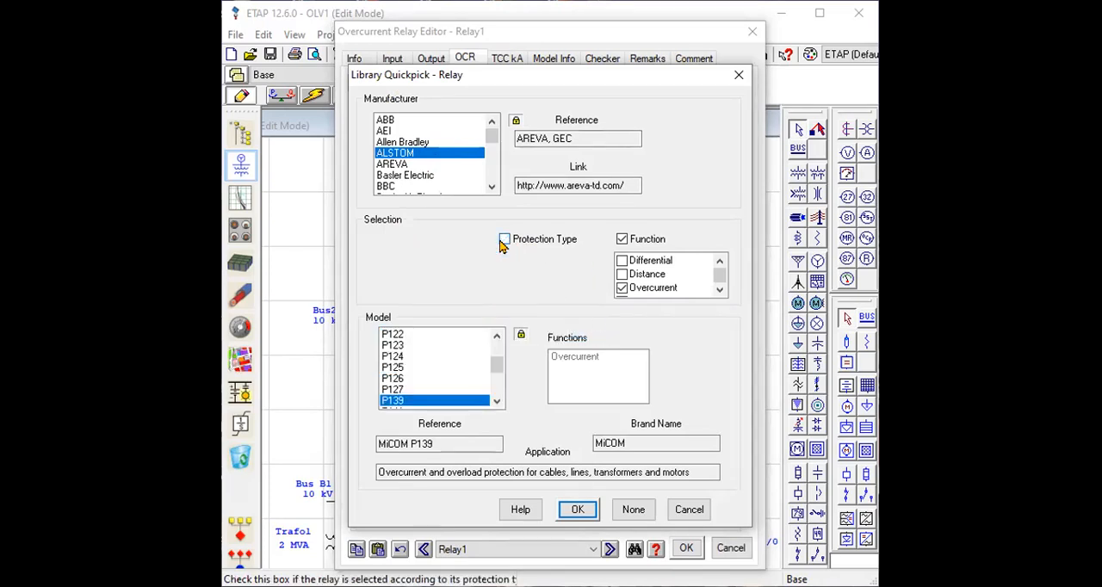
Compare the functions and applications of the ALSTOM relay models from P122 to P127.
left_click(395, 335)
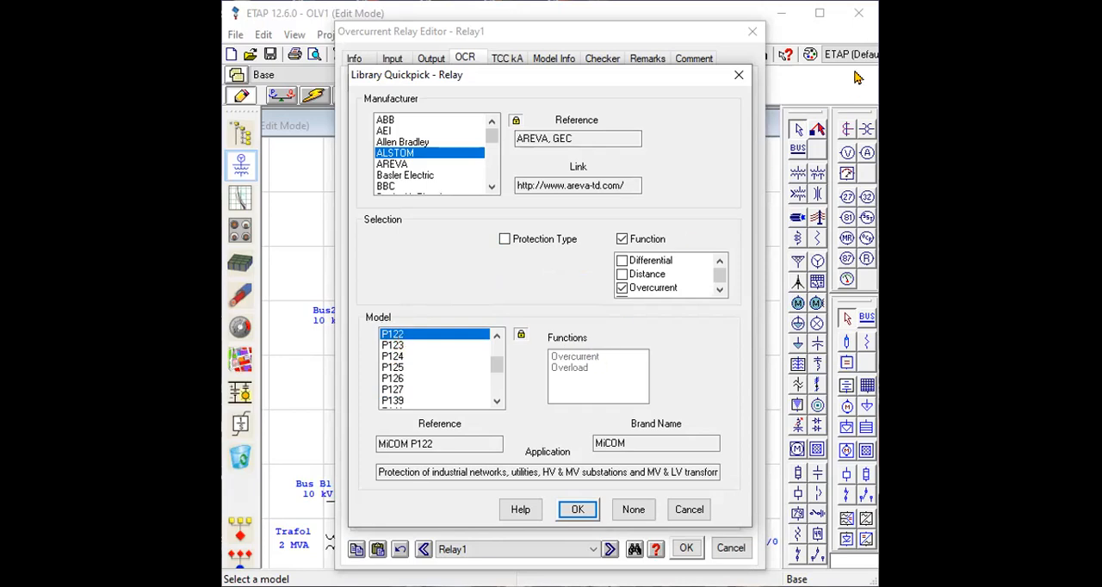
mouse_move(605, 352)
left_mouse_down()
mouse_move(620, 352)
mouse_move(601, 369)
mouse_move(614, 368)
left_mouse_up()
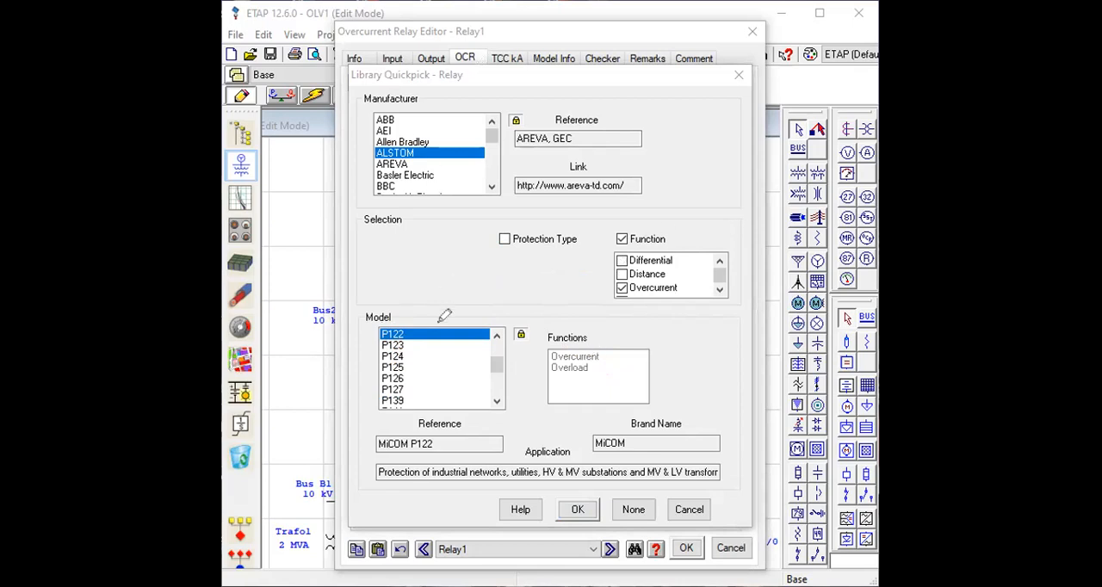
left_click(394, 345)
left_click(395, 356)
left_click(394, 379)
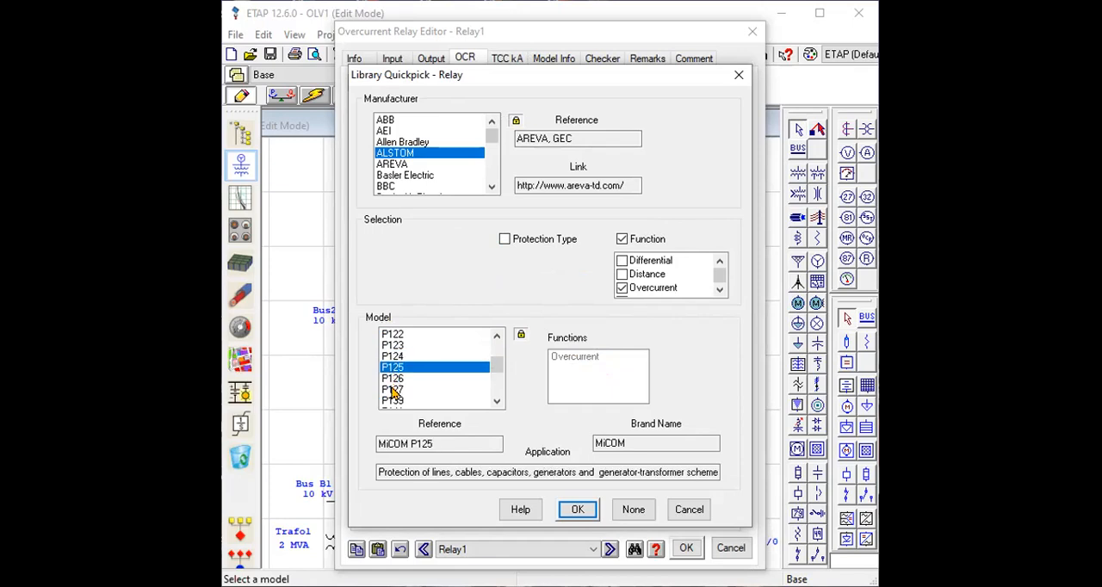
left_click(395, 391)
left_click(397, 379)
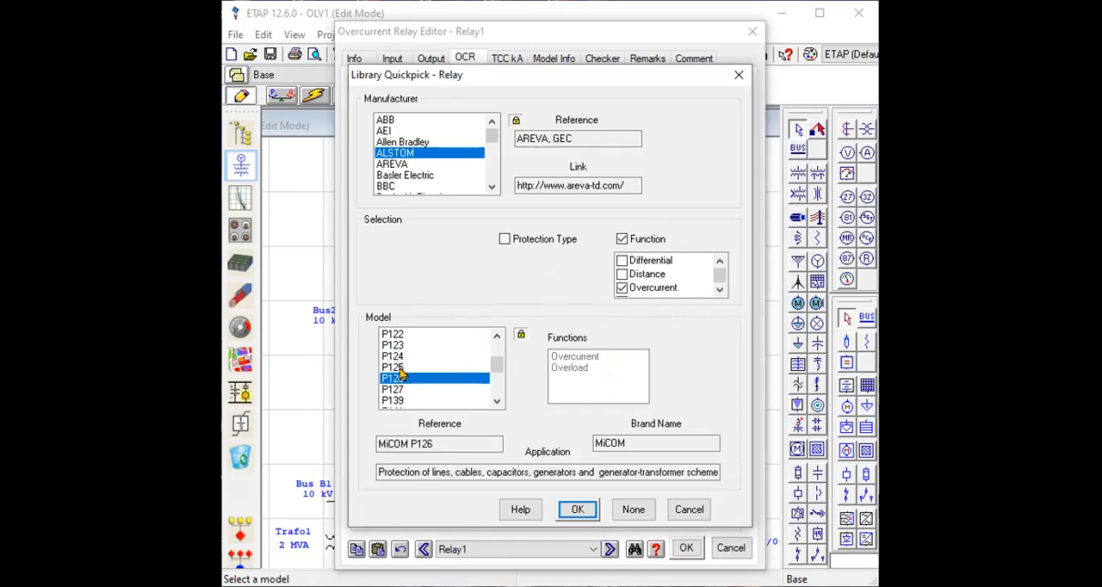
Assign the ALSTOM P125 model with the Overcurrent function to the relay from the library.
left_click(403, 367)
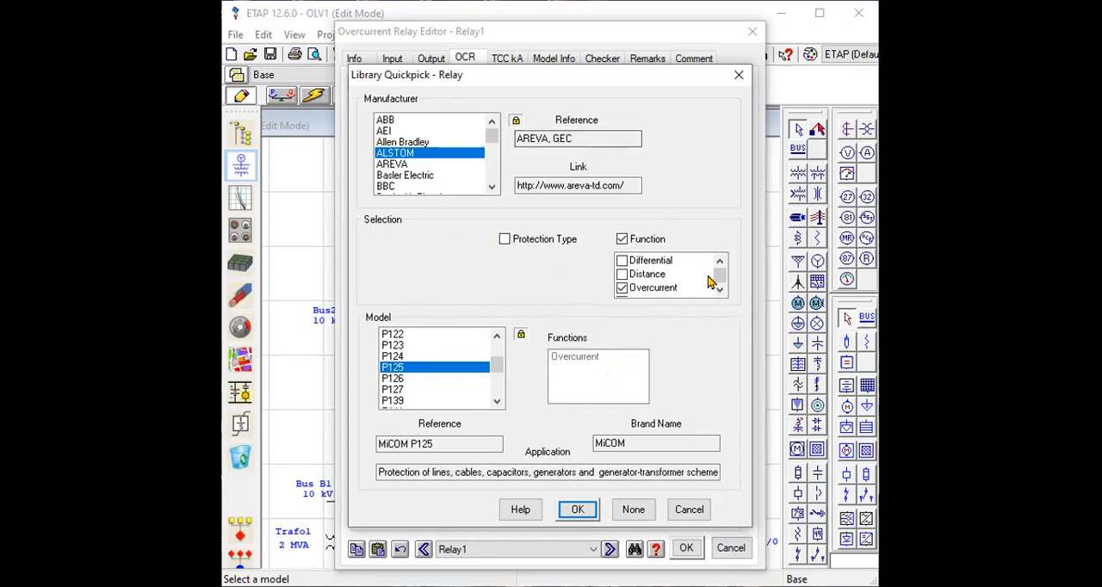
scroll(654, 291, "down", 1)
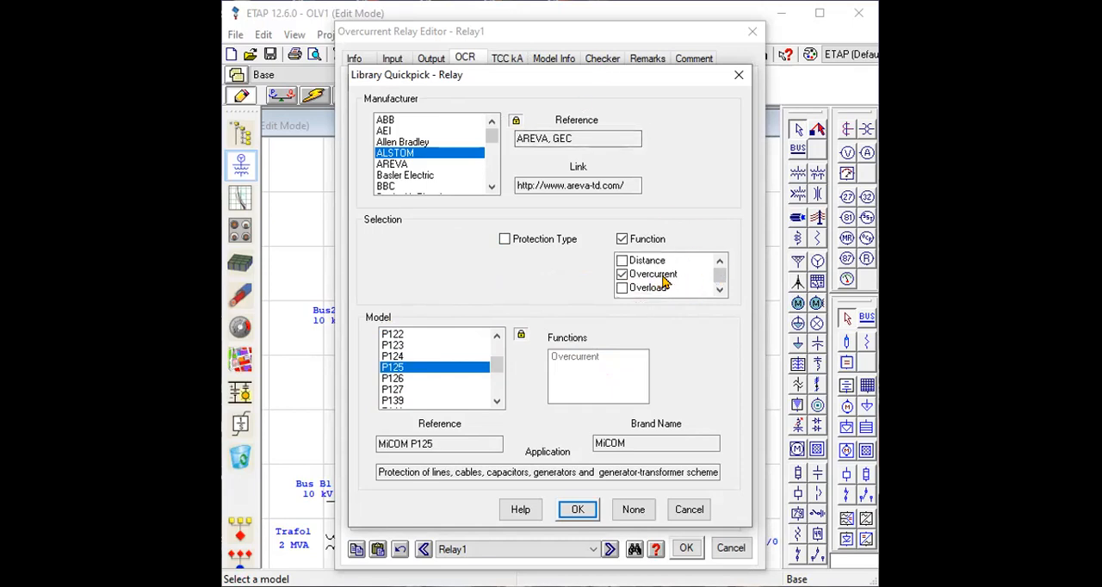
scroll(663, 284, "up", 1)
scroll(663, 290, "down", 1)
scroll(660, 291, "up", 1)
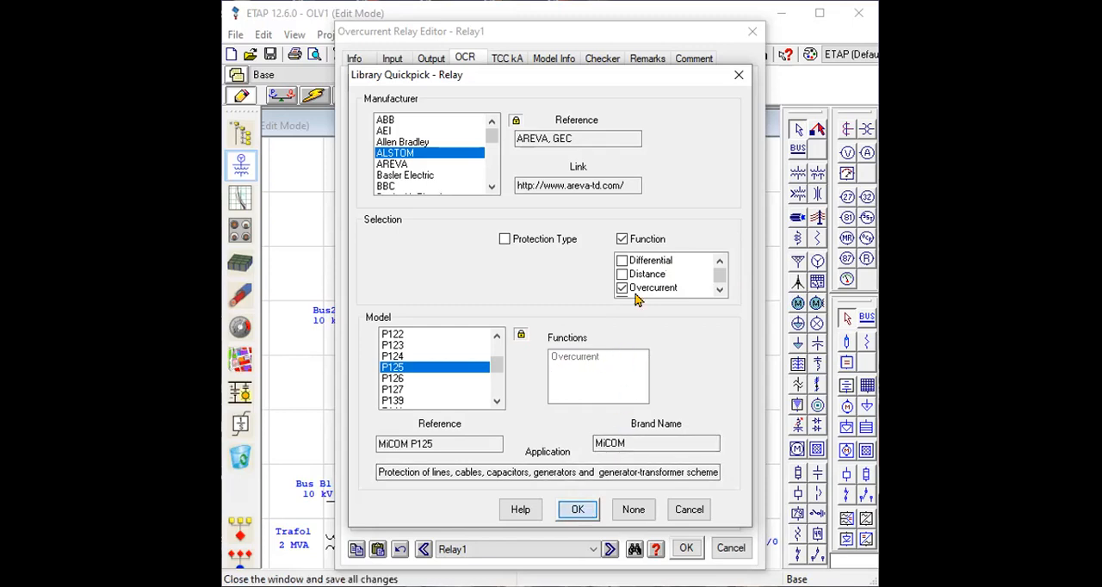
key("Return")
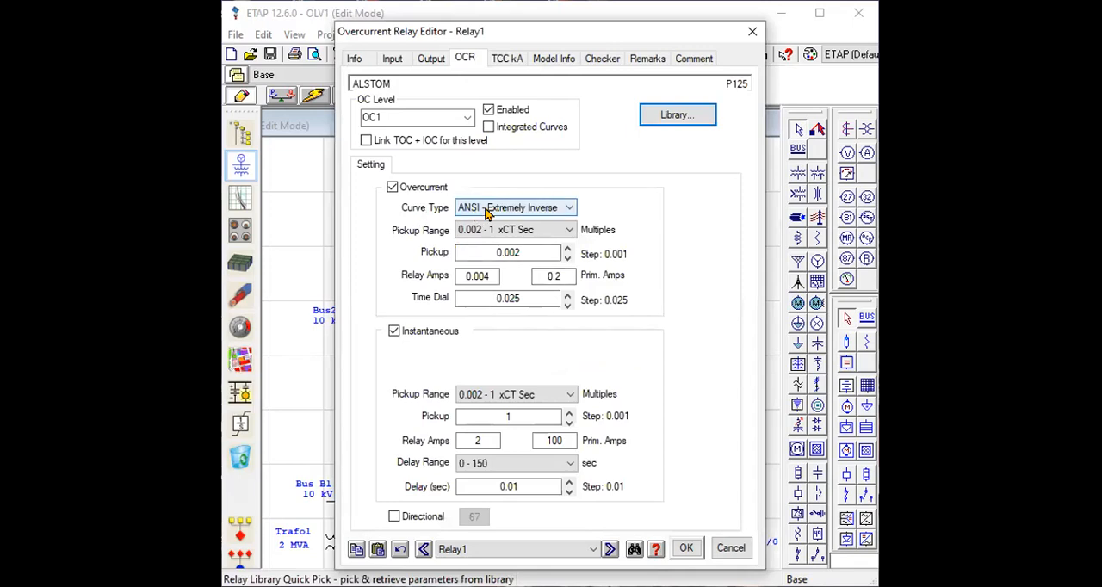
Check the curve types offered for the relay's overcurrent element, keep ANSI - Extremely Inverse, and save the relay settings.
left_click(568, 211)
left_click(568, 210)
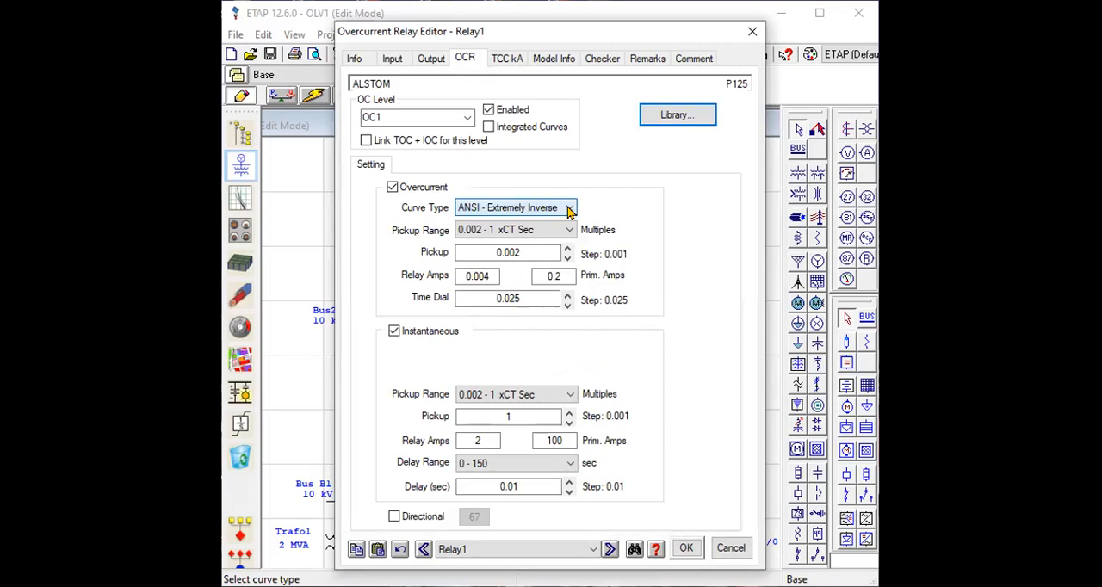
left_click(569, 211)
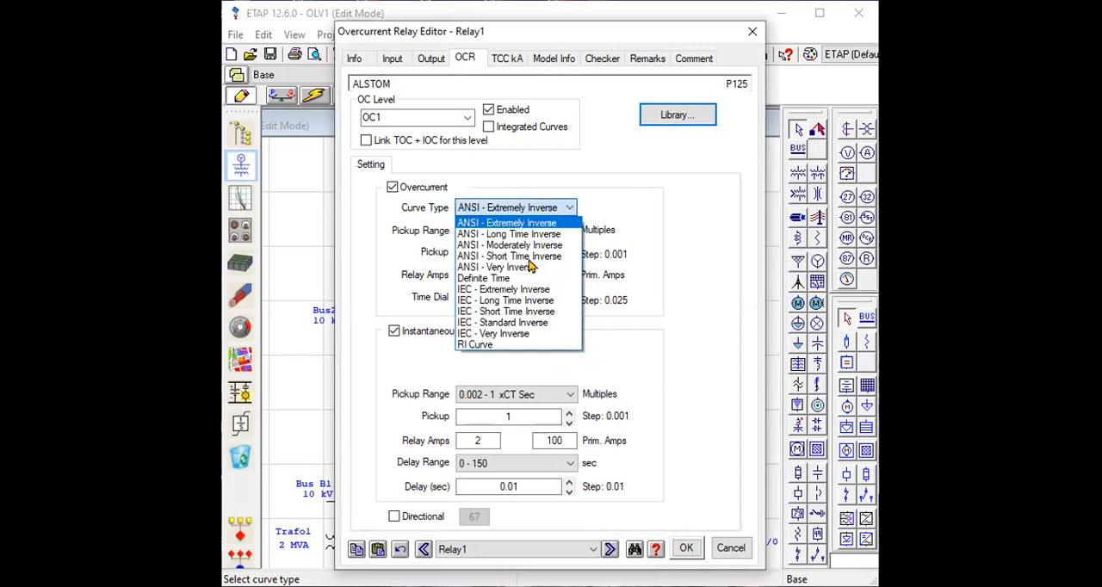
left_click(573, 213)
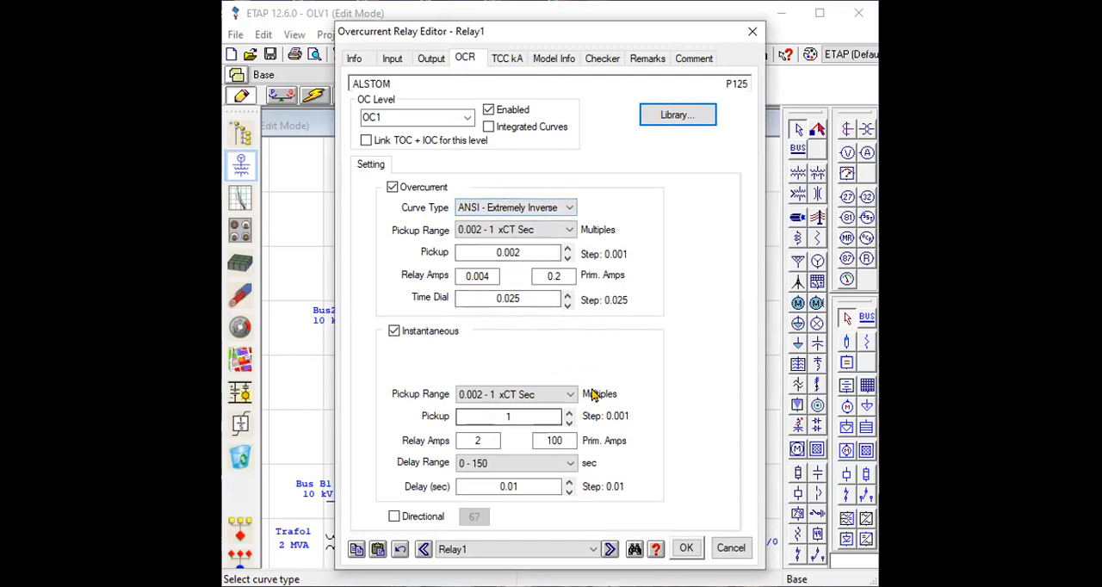
left_click(686, 553)
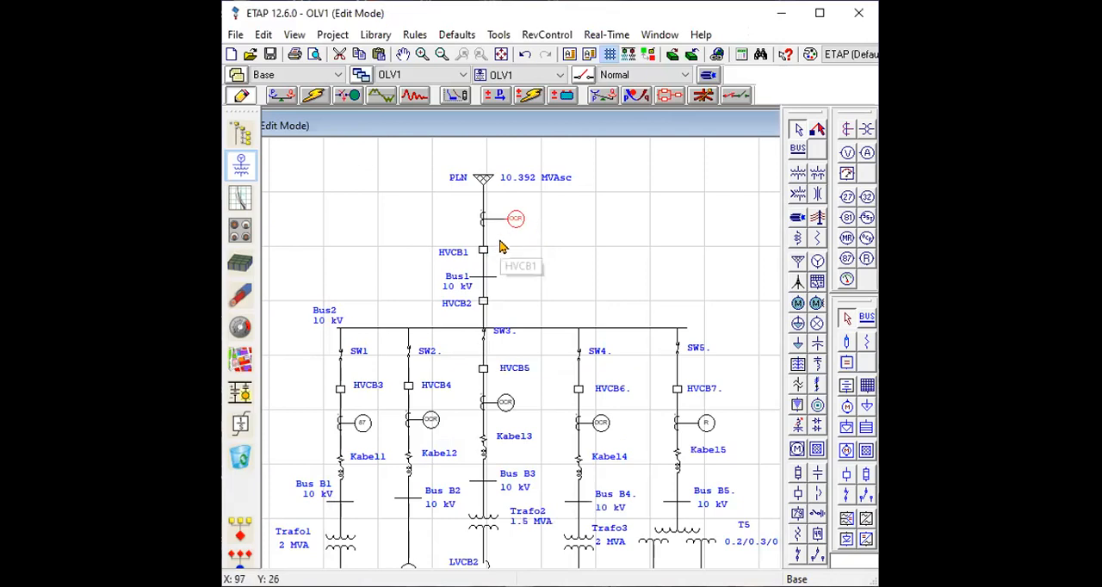
Review the manufacturer, model and ratings of circuit breaker HVCB1, keeping 15 kV as its maximum voltage.
left_click(484, 255)
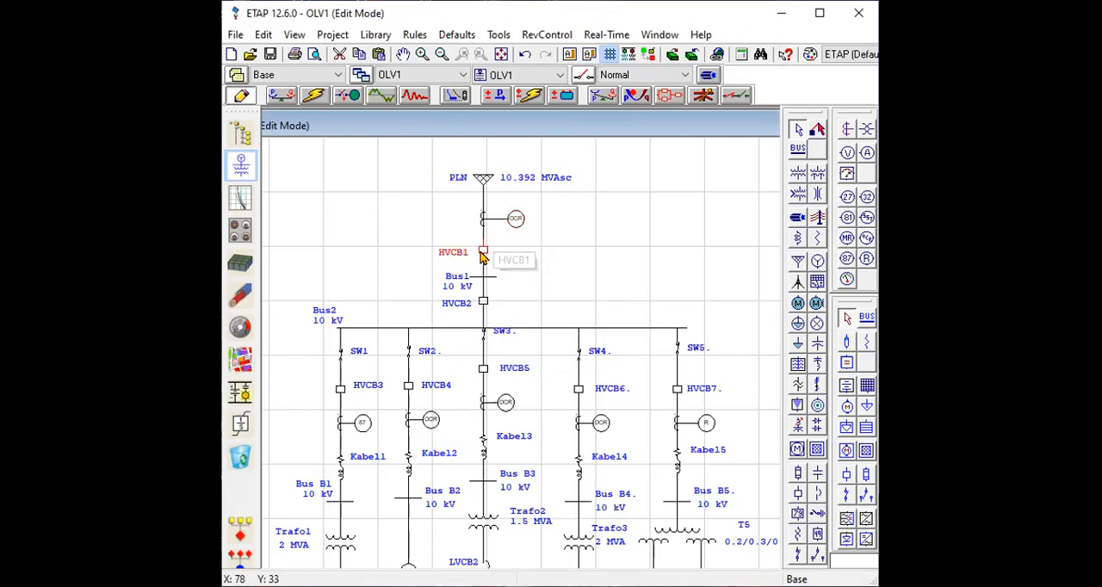
double_click(483, 255)
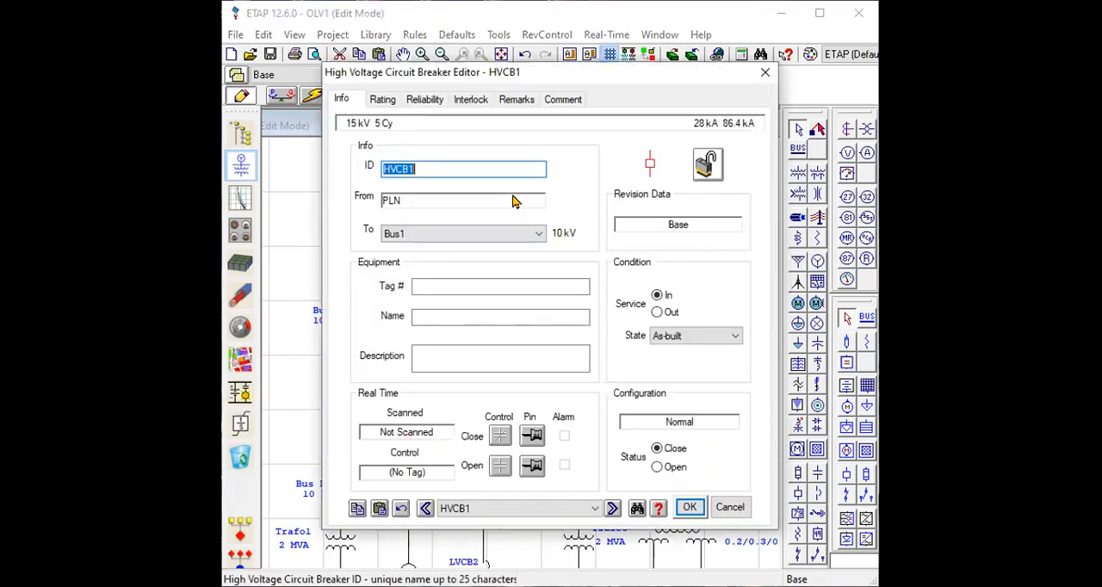
left_click(392, 101)
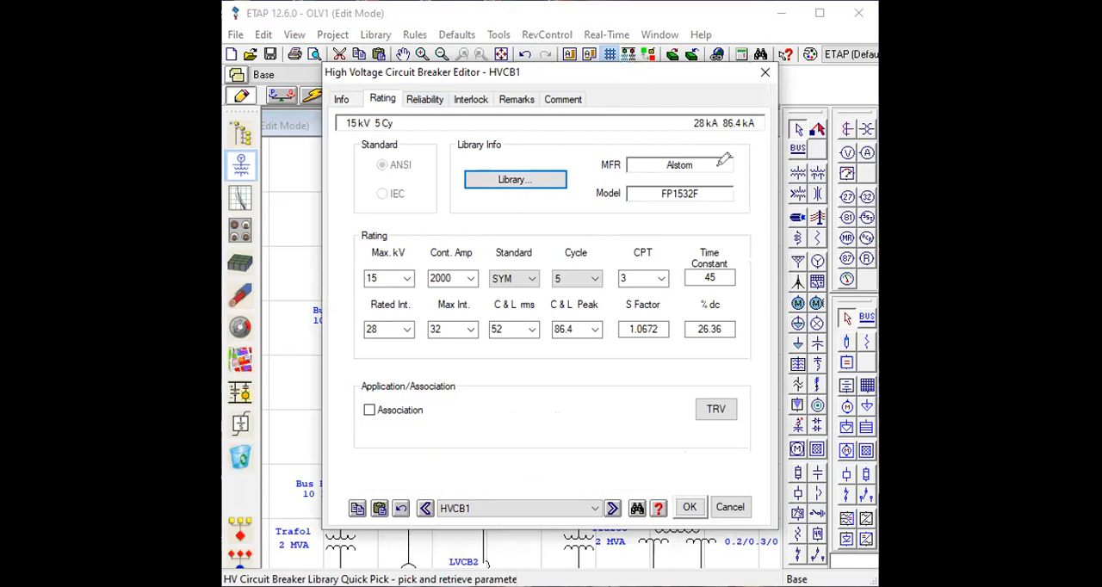
mouse_move(708, 158)
left_mouse_down()
mouse_move(661, 211)
mouse_move(659, 177)
mouse_move(715, 176)
left_mouse_up()
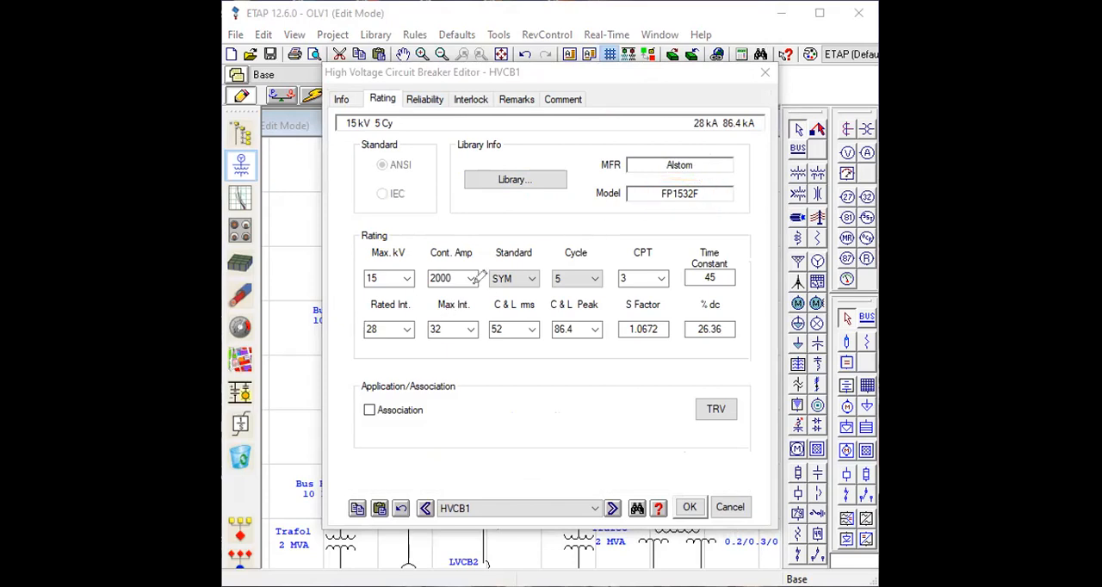
left_click_drag(461, 274, 494, 255)
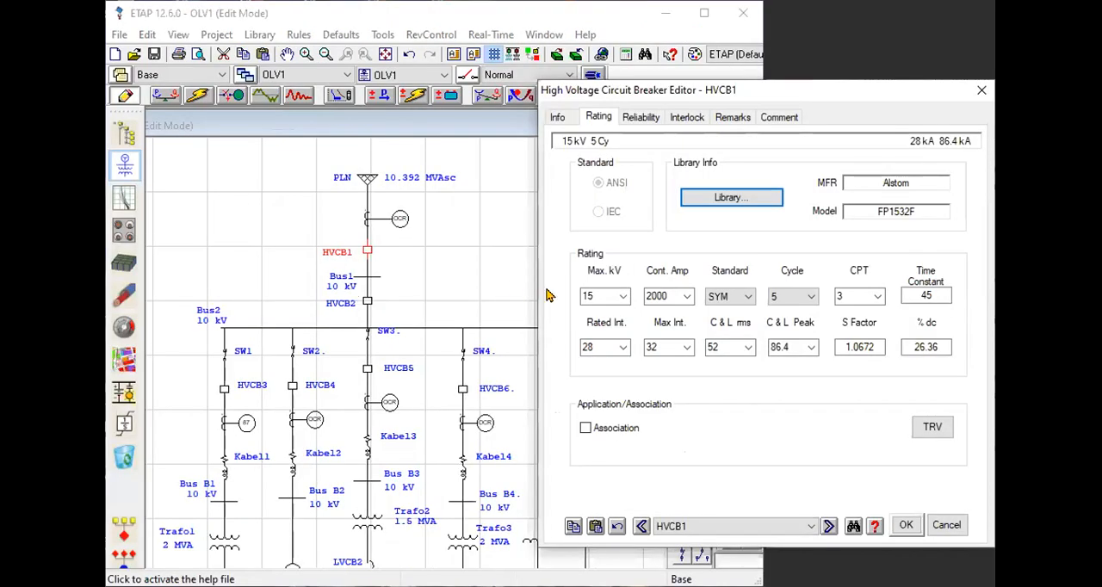
left_click(622, 298)
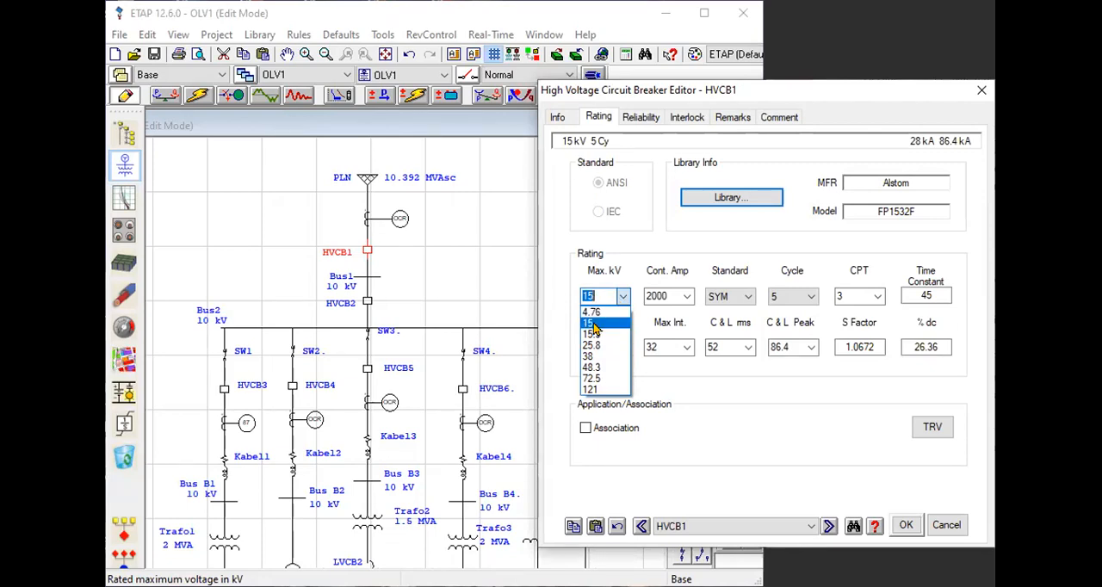
left_click(606, 327)
left_click(895, 525)
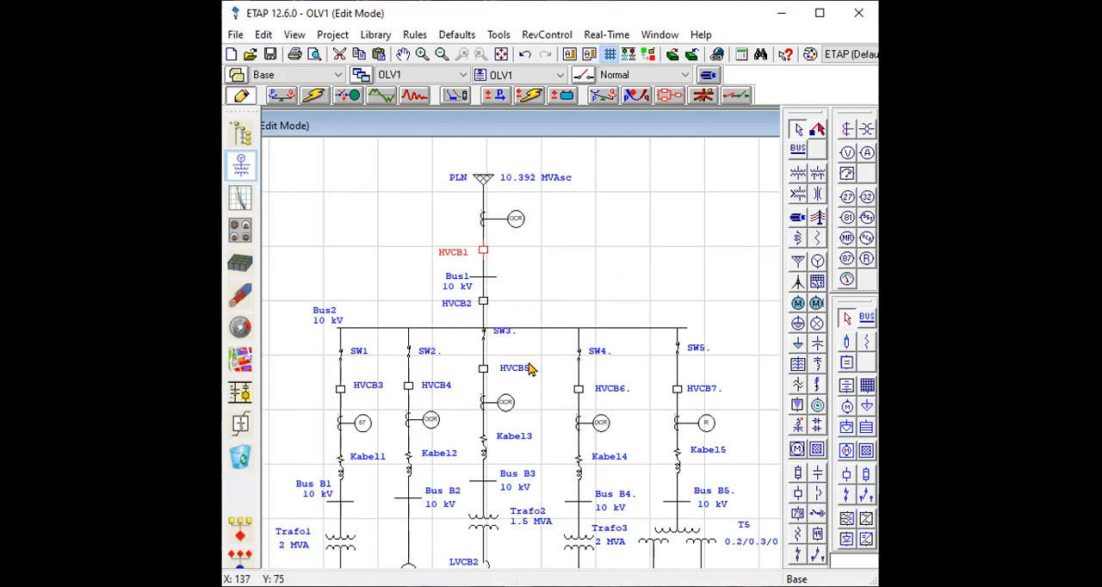
Inspect the manufacturer, model and rating data of circuit breaker HVCB2 between Bus1 and Bus2.
left_click(484, 303)
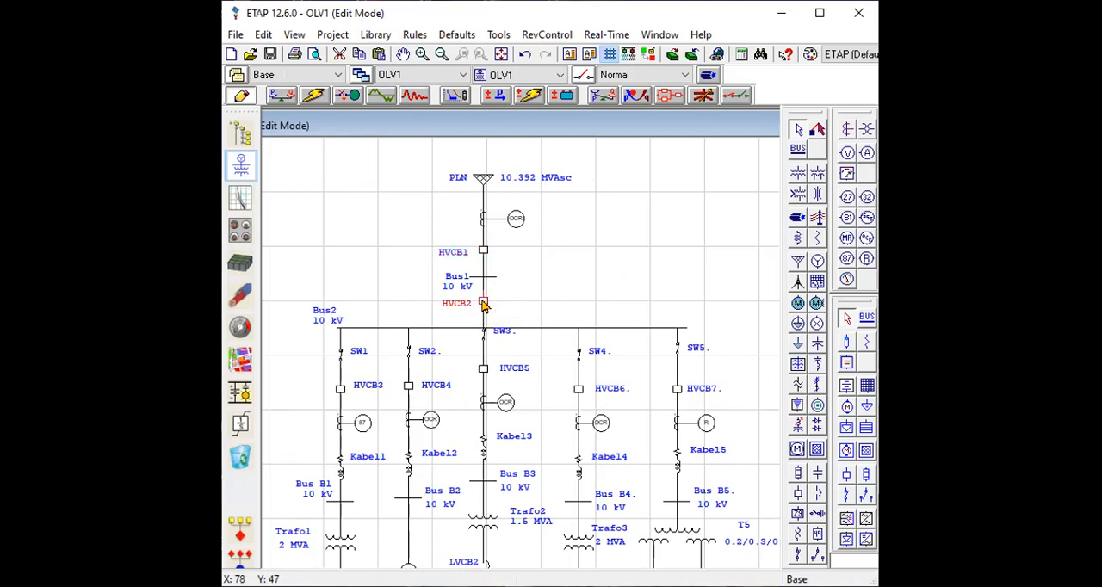
double_click(484, 303)
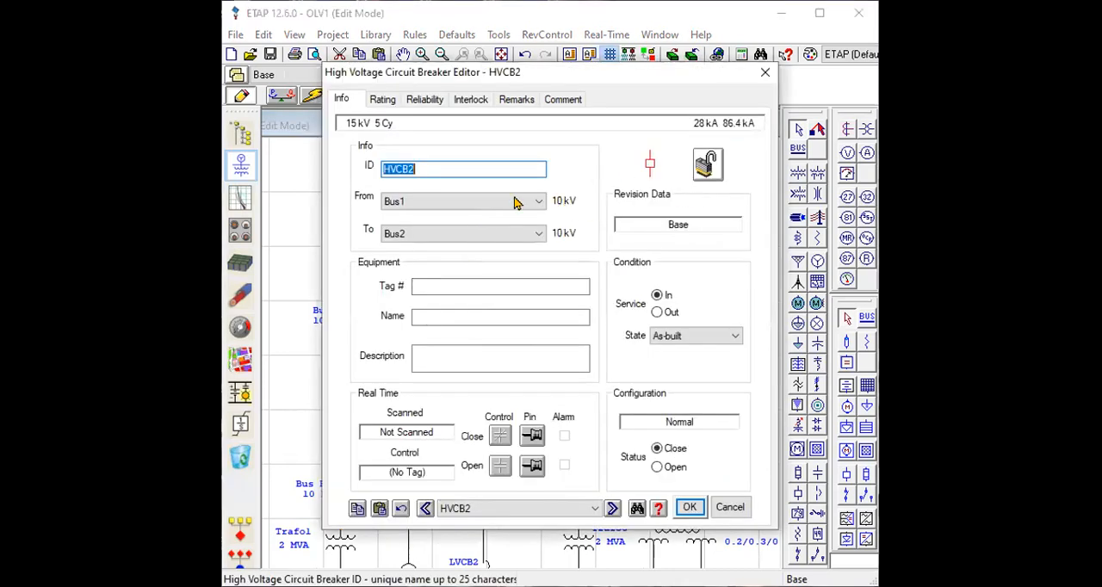
left_click(387, 101)
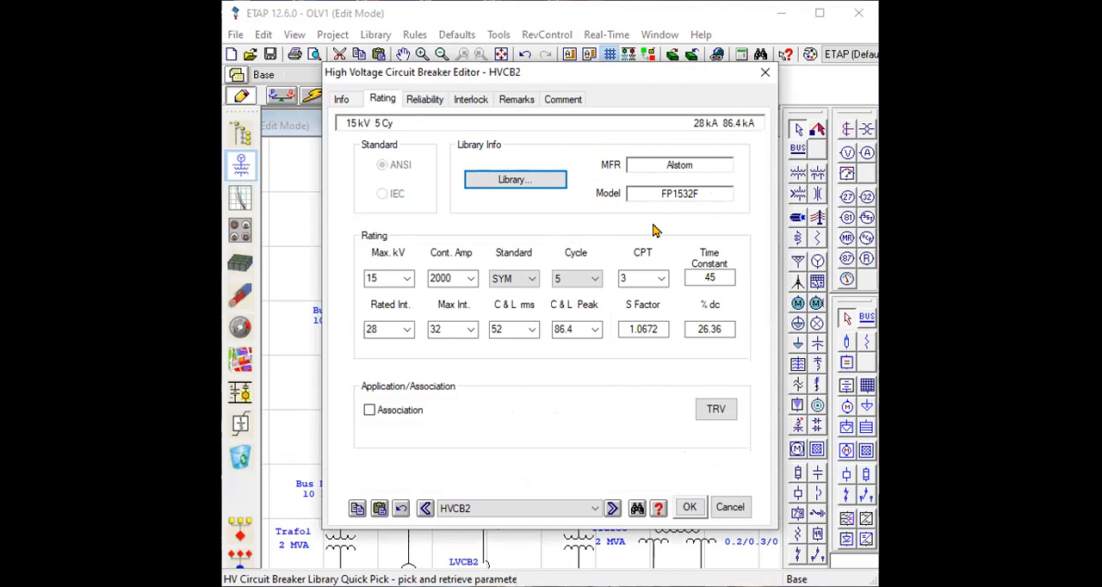
left_click(690, 508)
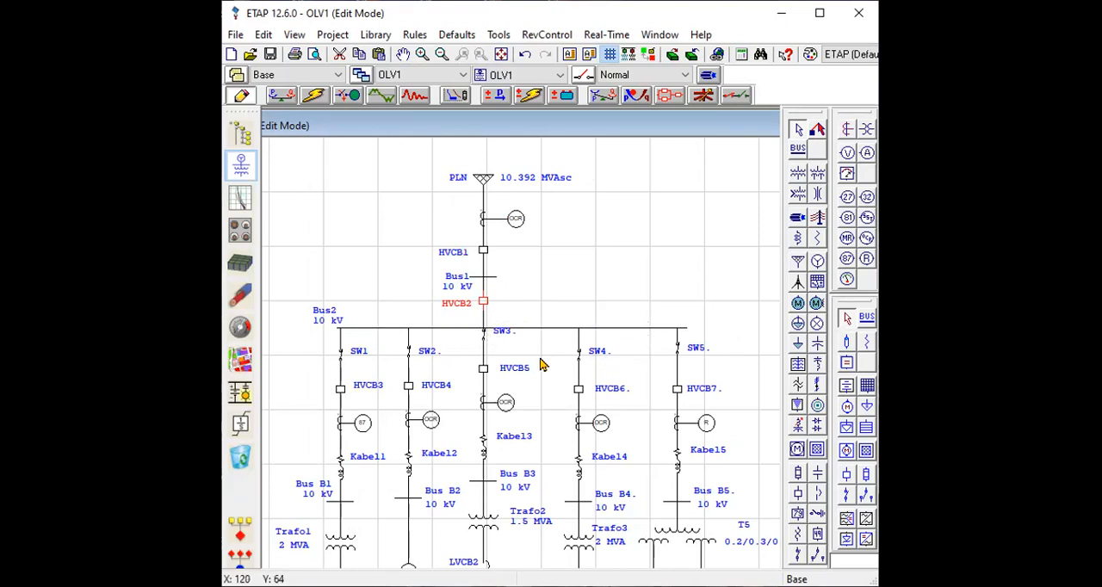
Nudge the Bus2 bar slightly upward and examine the manufacturer, model and continuous current rating of breaker HVCB3.
mouse_move(505, 330)
left_mouse_down()
mouse_move(505, 340)
mouse_move(504, 317)
mouse_move(500, 326)
left_mouse_up()
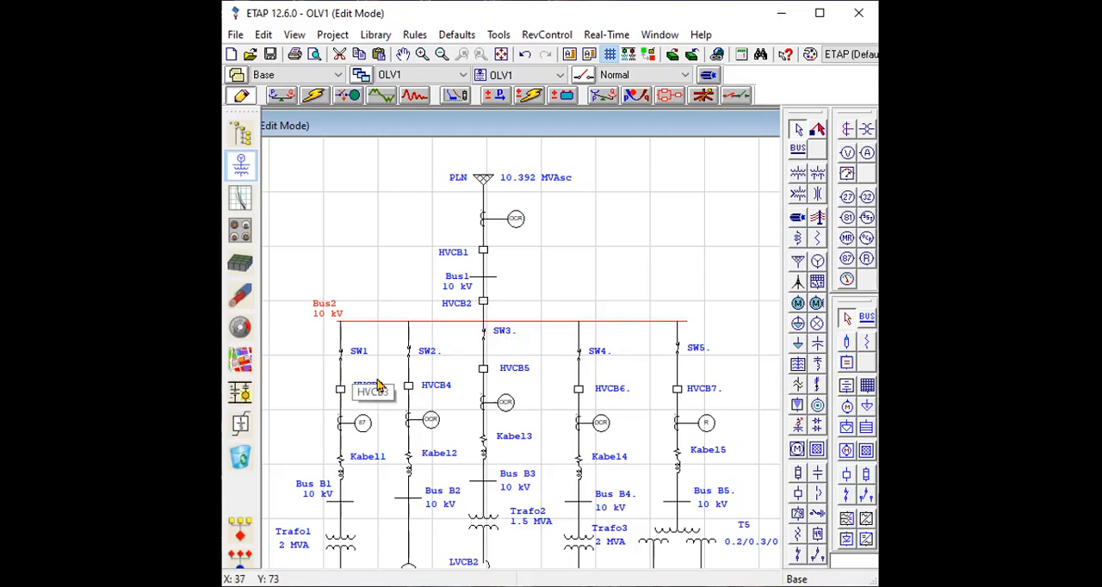
double_click(341, 392)
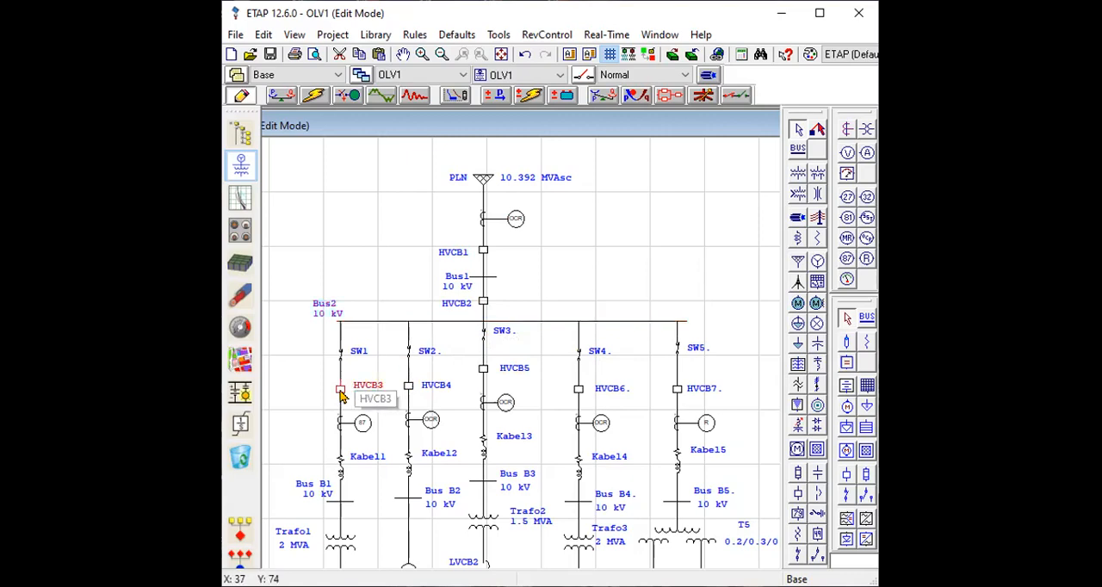
left_click(383, 99)
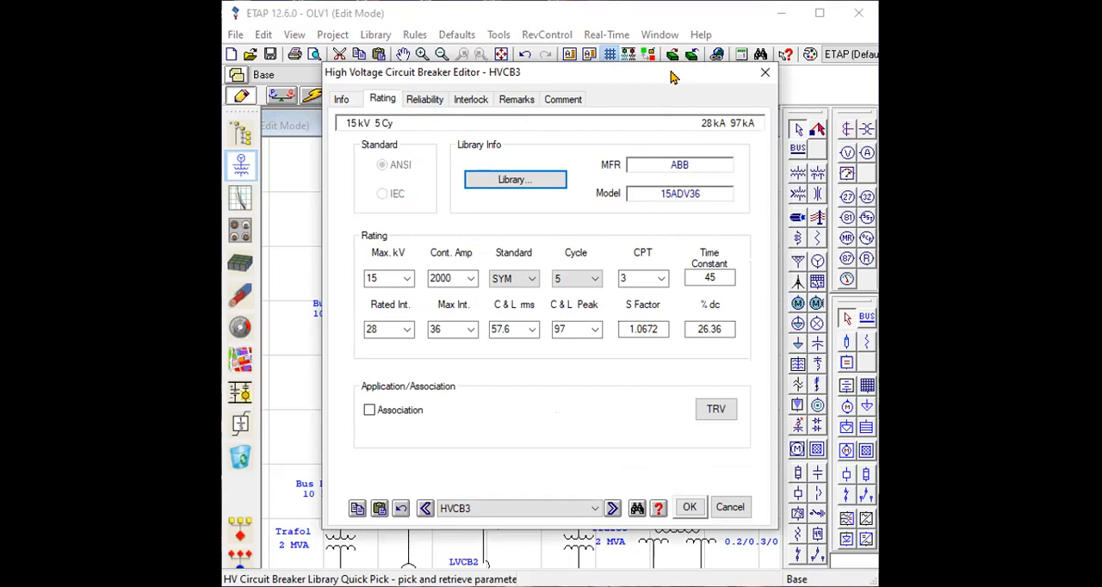
mouse_move(692, 158)
left_mouse_down()
mouse_move(665, 220)
mouse_move(697, 161)
left_mouse_up()
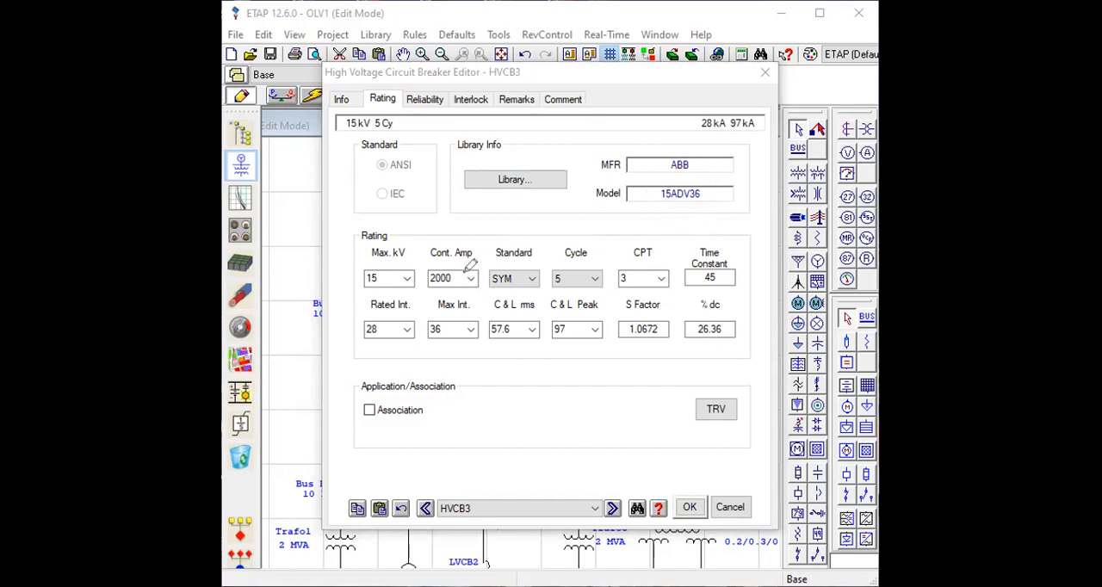
left_click_drag(462, 277, 494, 267)
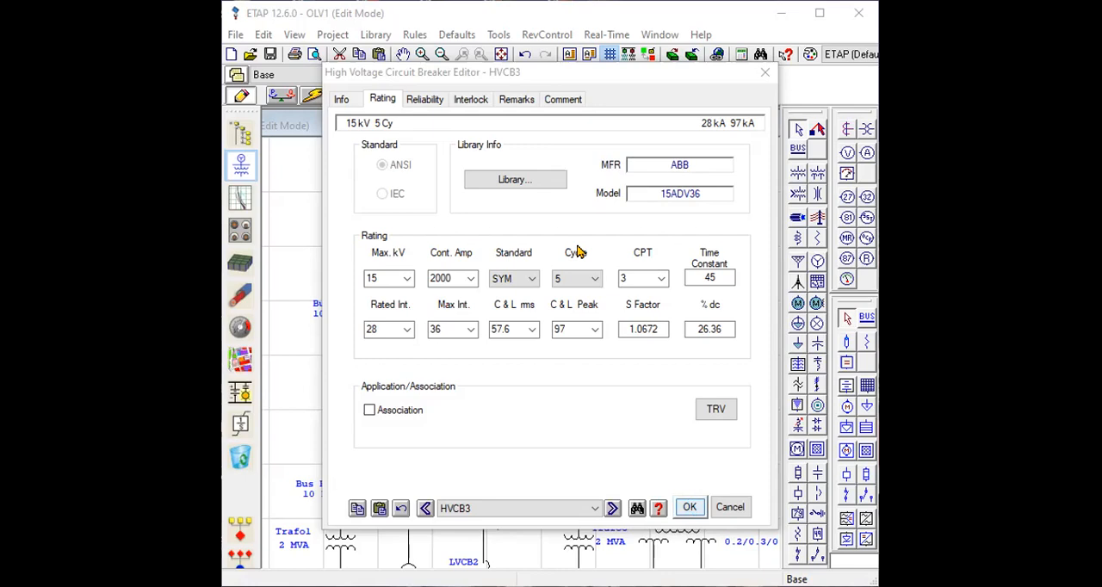
Review the data of breakers HVCB4 and HVCB5 on the Kabel2 and Kabel3 feeders, including HVCB4's ratings.
double_click(410, 387)
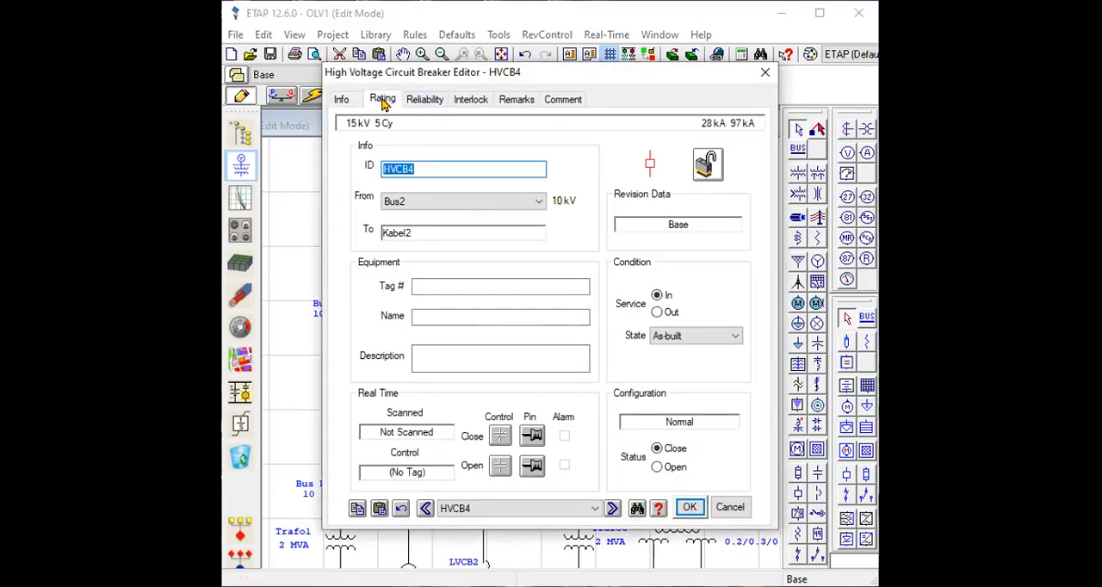
left_click(384, 102)
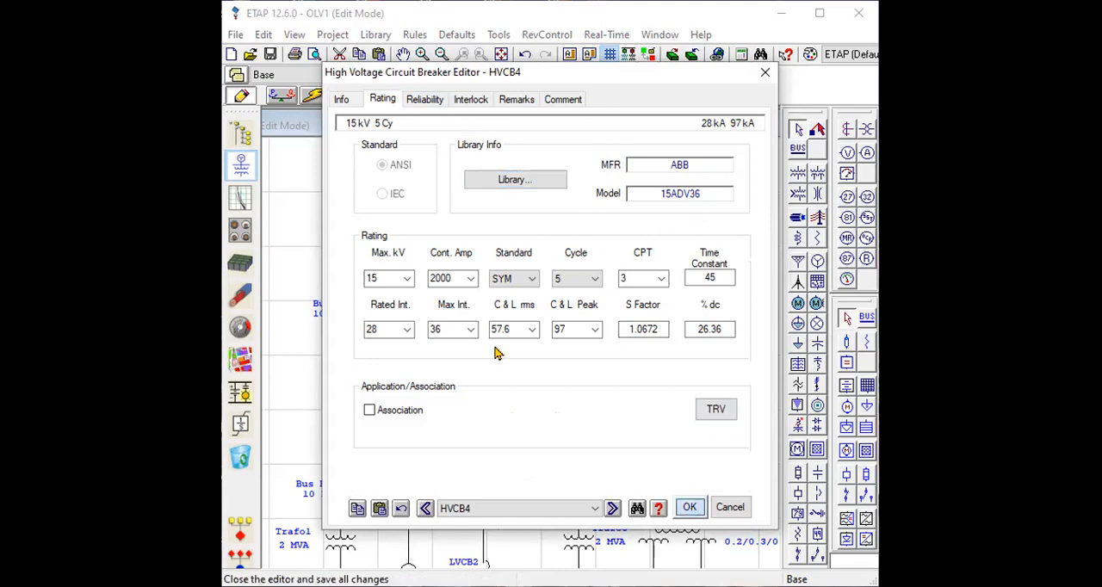
left_click(693, 507)
double_click(483, 370)
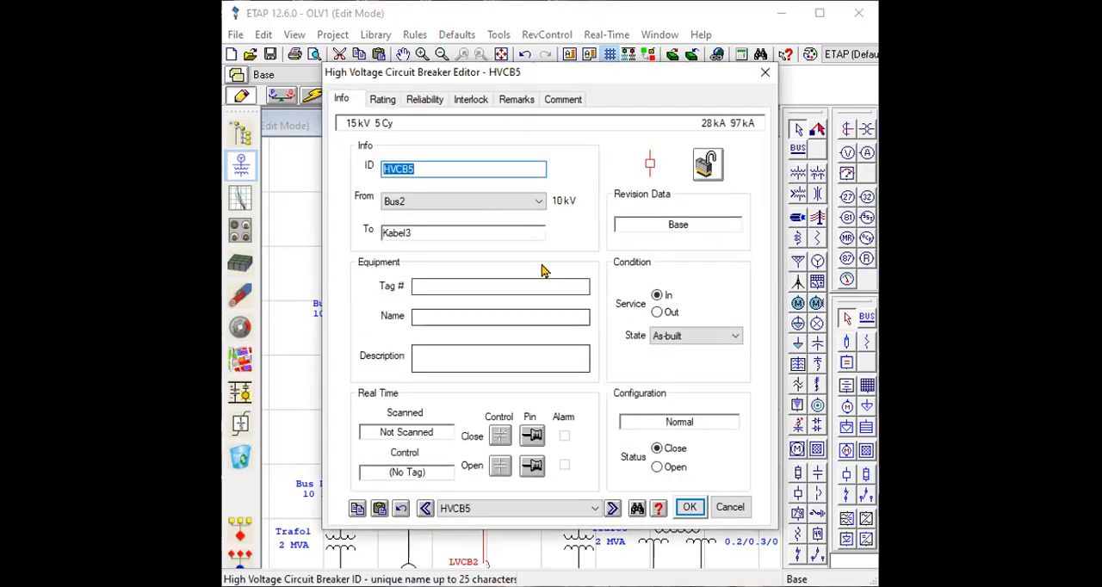
left_click(387, 100)
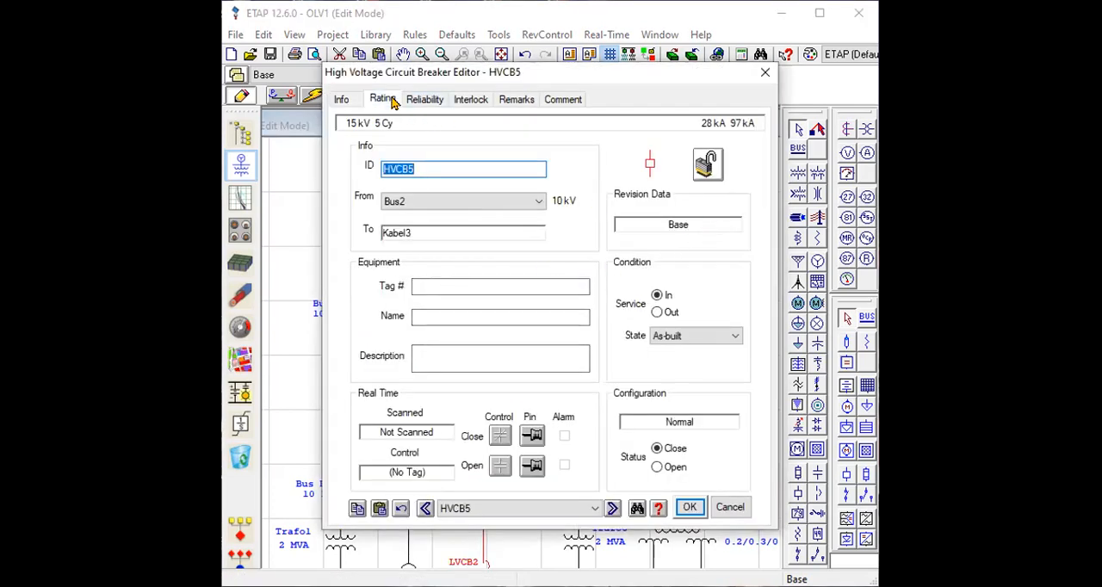
left_click(765, 73)
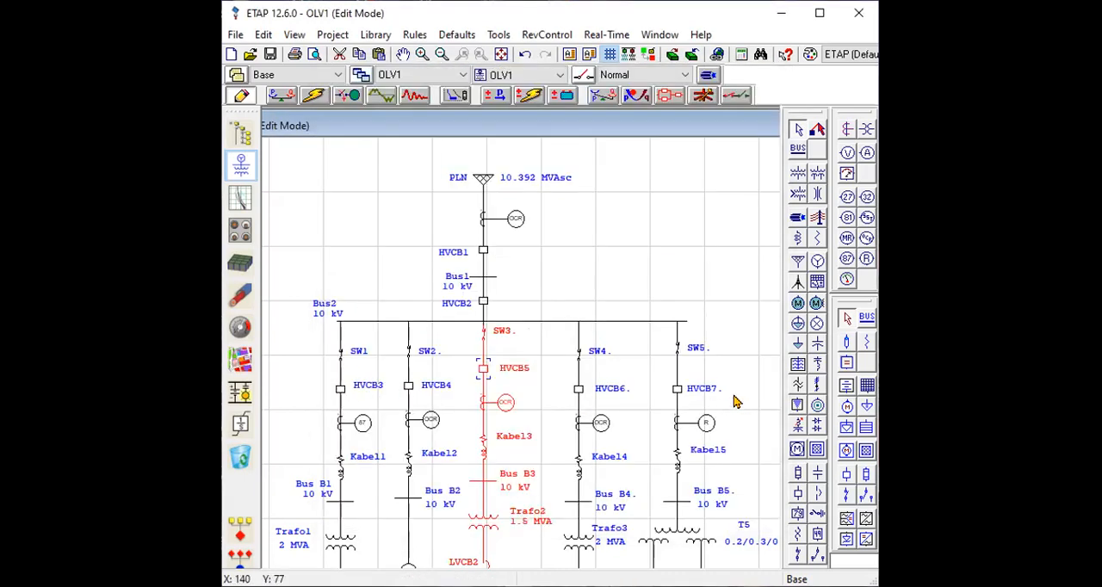
Inspect the ratio, class designation and burden of current transformer CT2 below HVCB3.
scroll(669, 388, "down", 2)
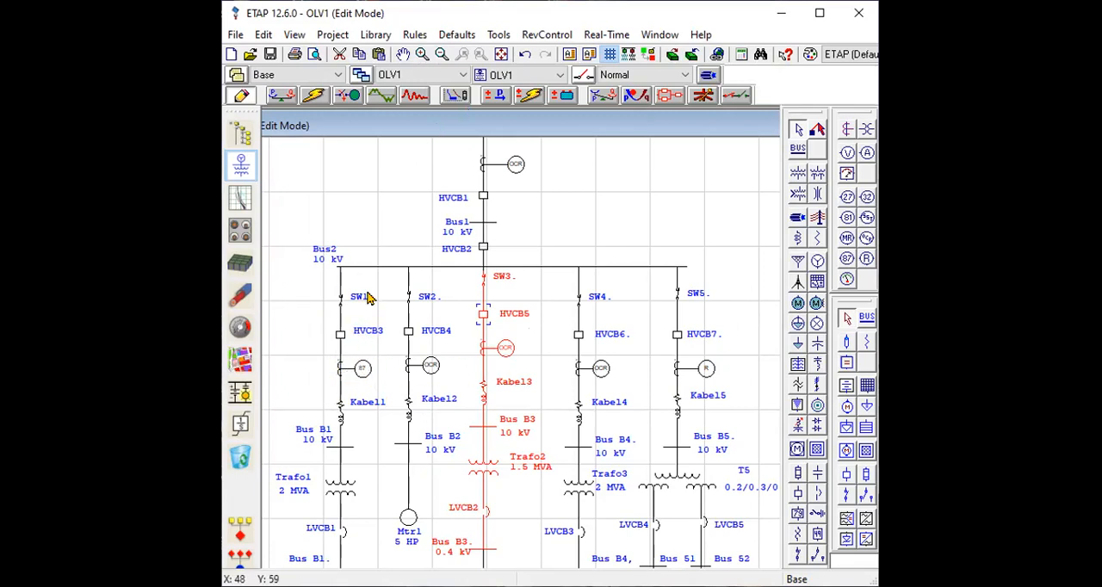
double_click(341, 375)
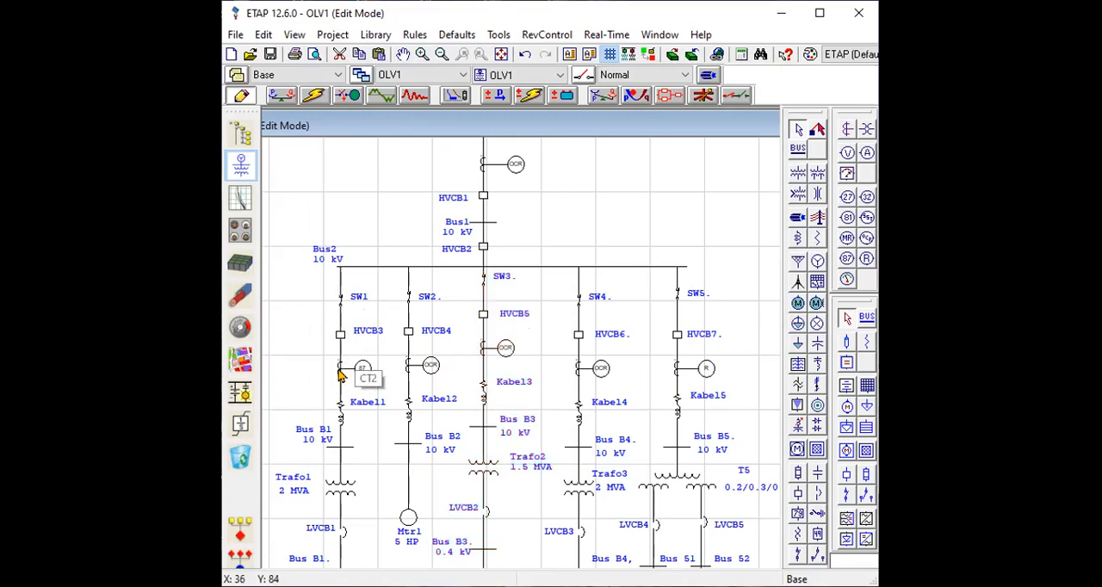
left_click(393, 124)
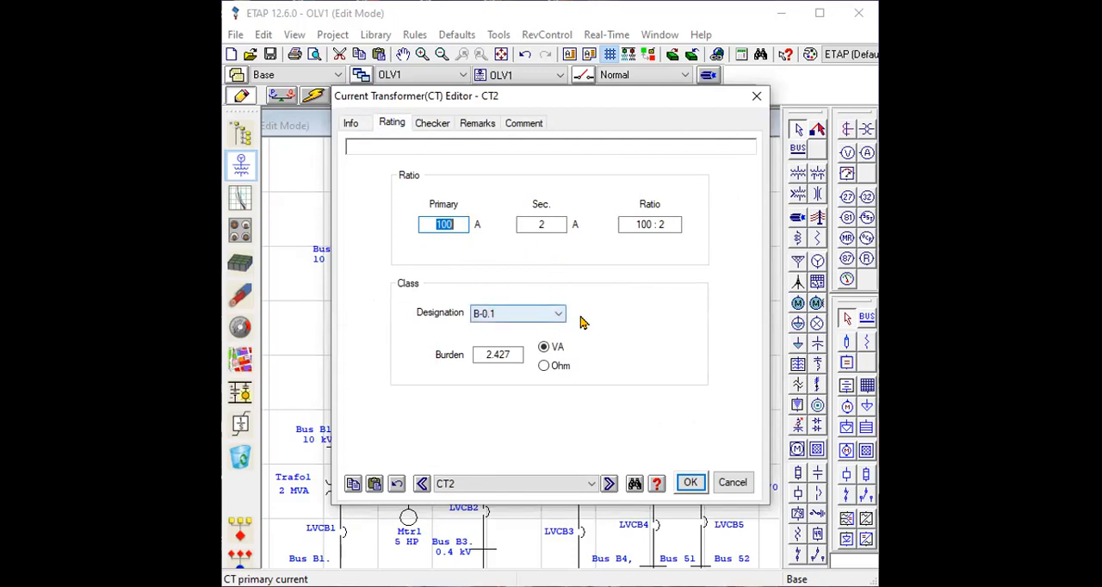
left_click(690, 486)
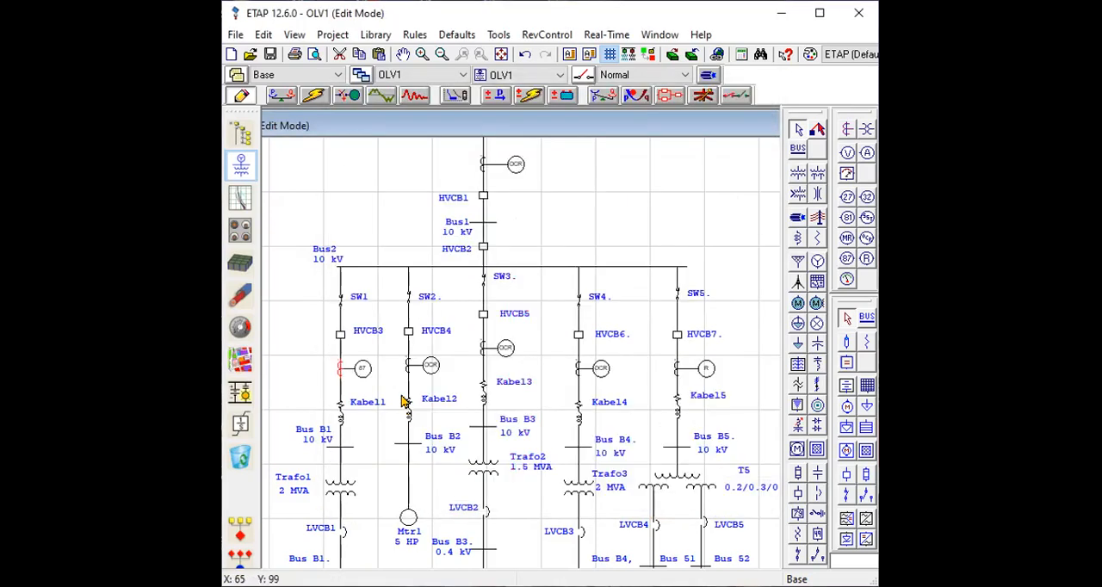
Look through the output interlock, general info, input and TCC kA data of the differential relay connected to CT2.
double_click(364, 373)
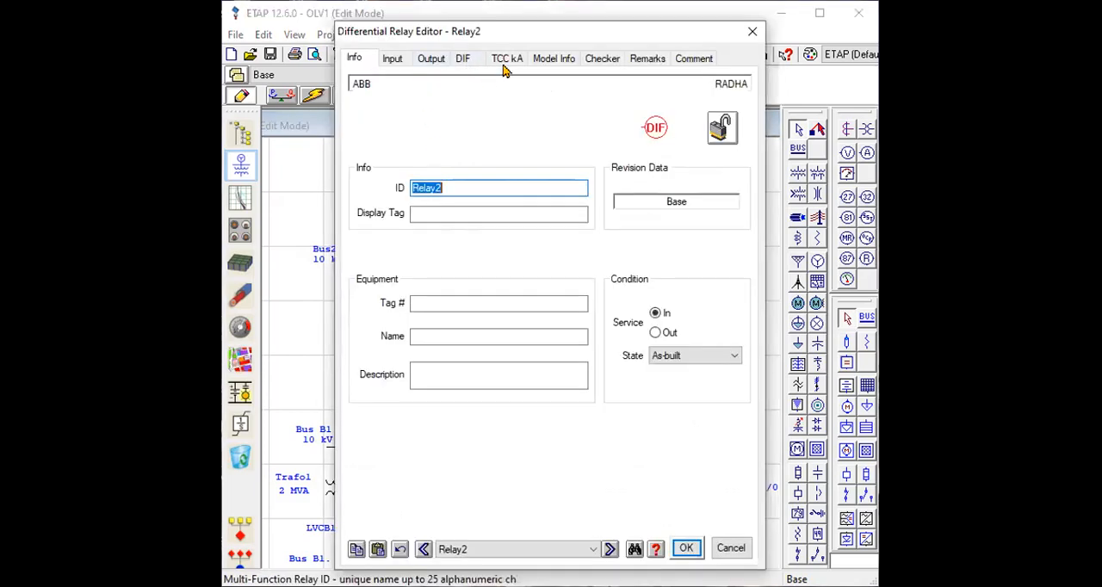
left_click(442, 63)
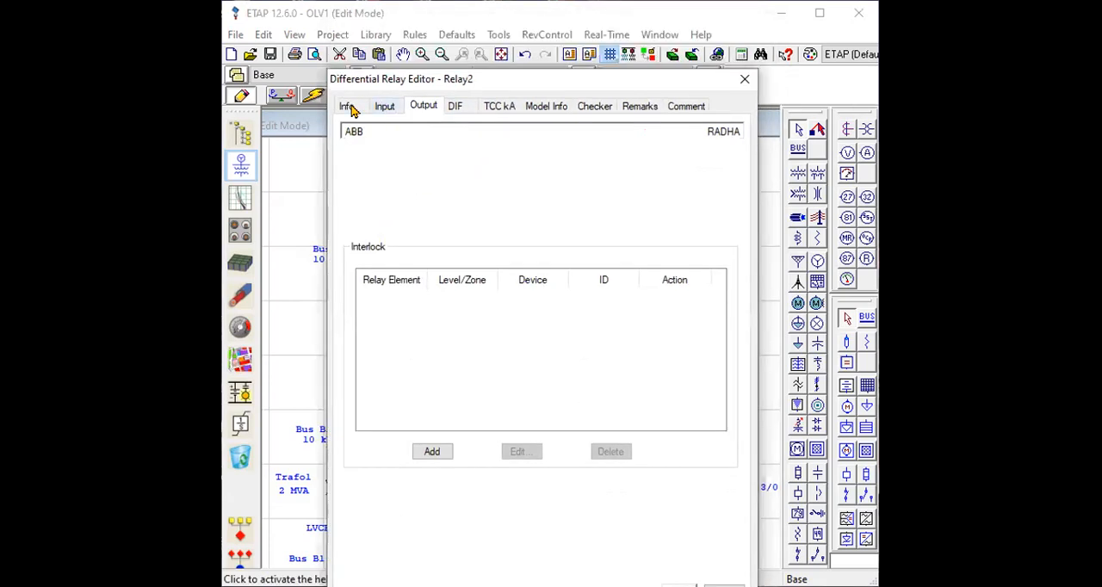
left_click(350, 106)
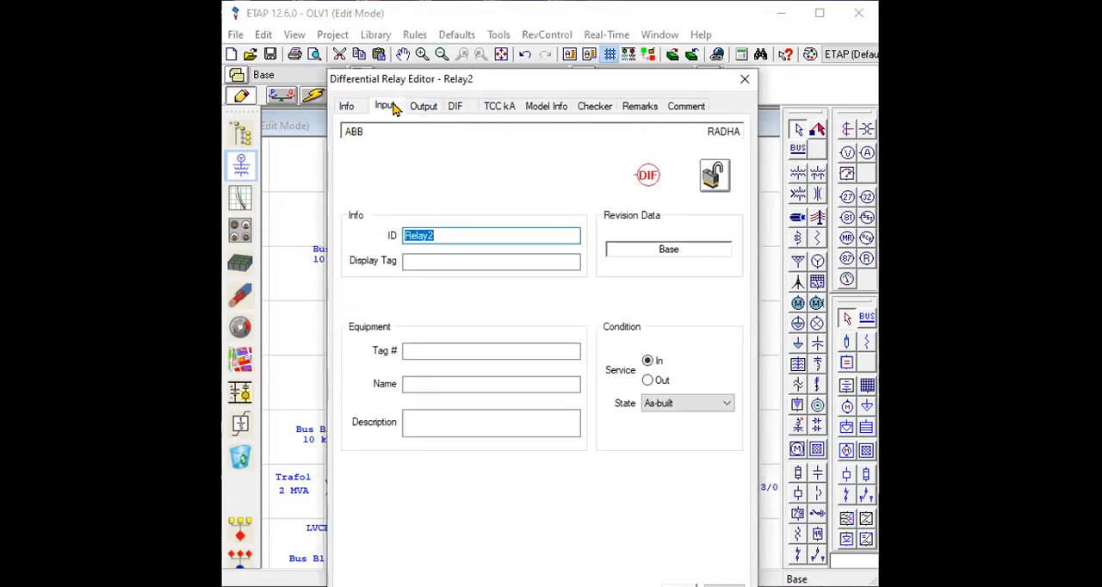
left_click(388, 107)
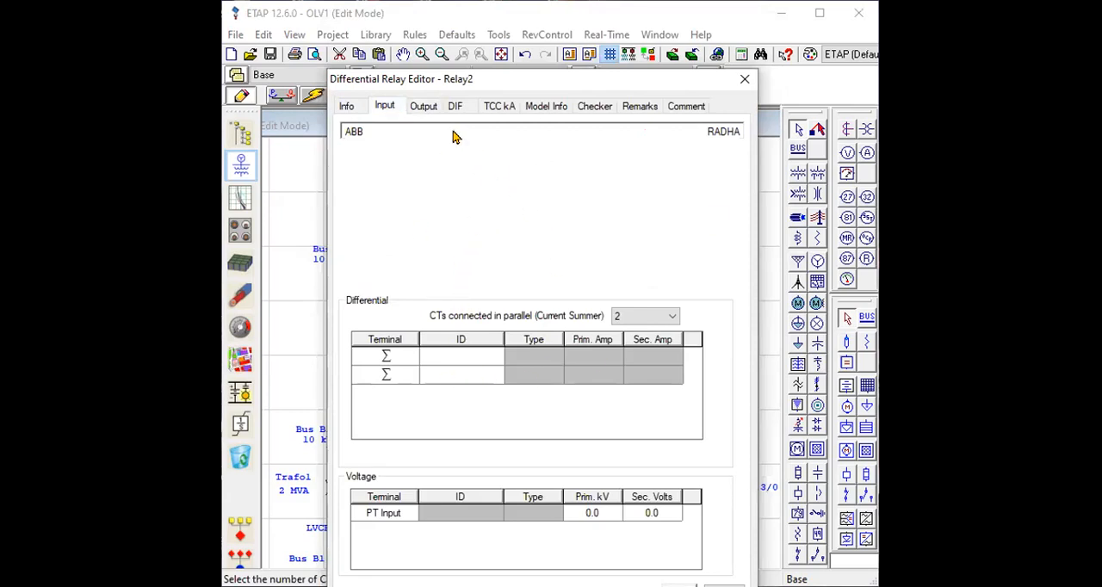
left_click(498, 105)
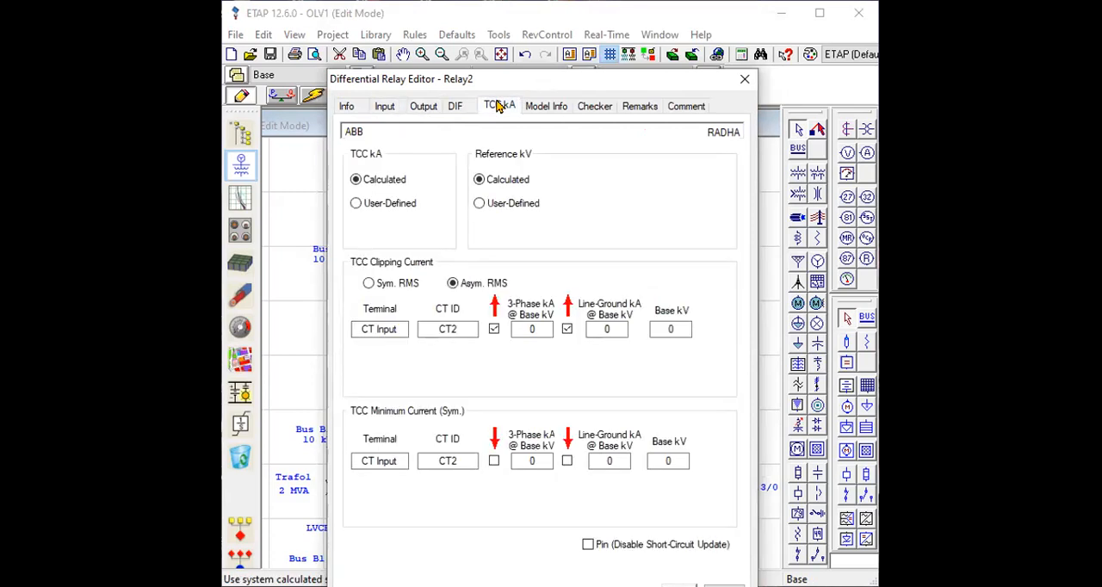
Apply the ABB RADHA library model to the differential relay below HVCB3, keeping its differential function enabled.
left_click(455, 108)
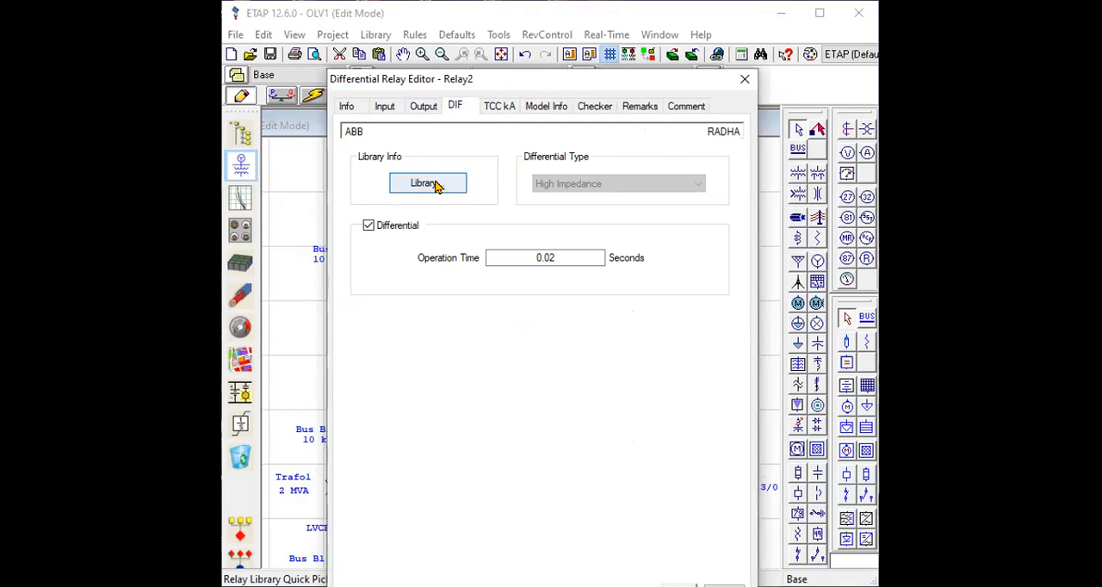
left_click(391, 228)
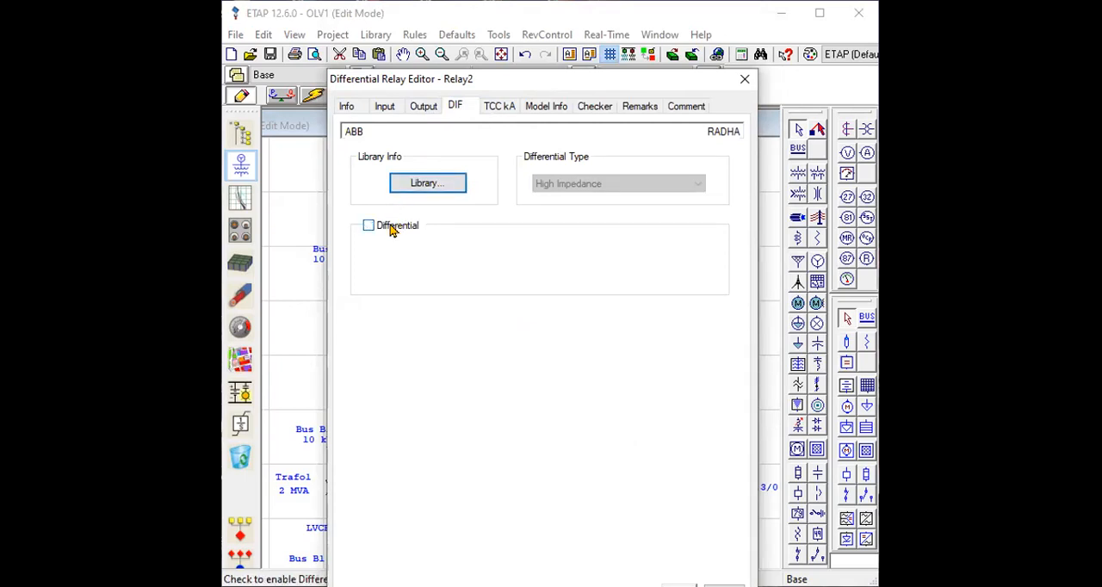
left_click(389, 227)
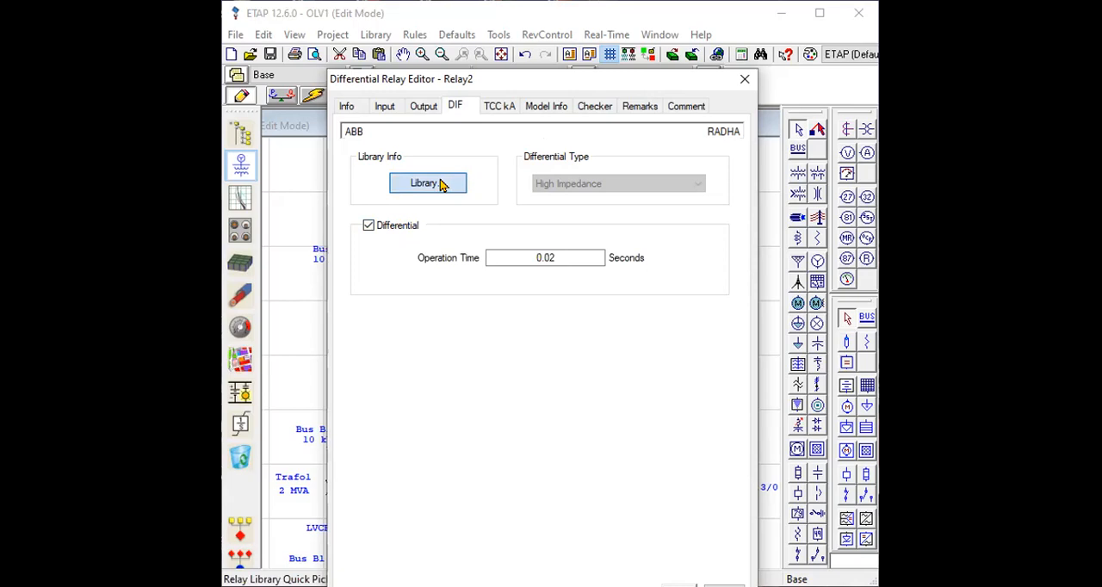
left_click(442, 185)
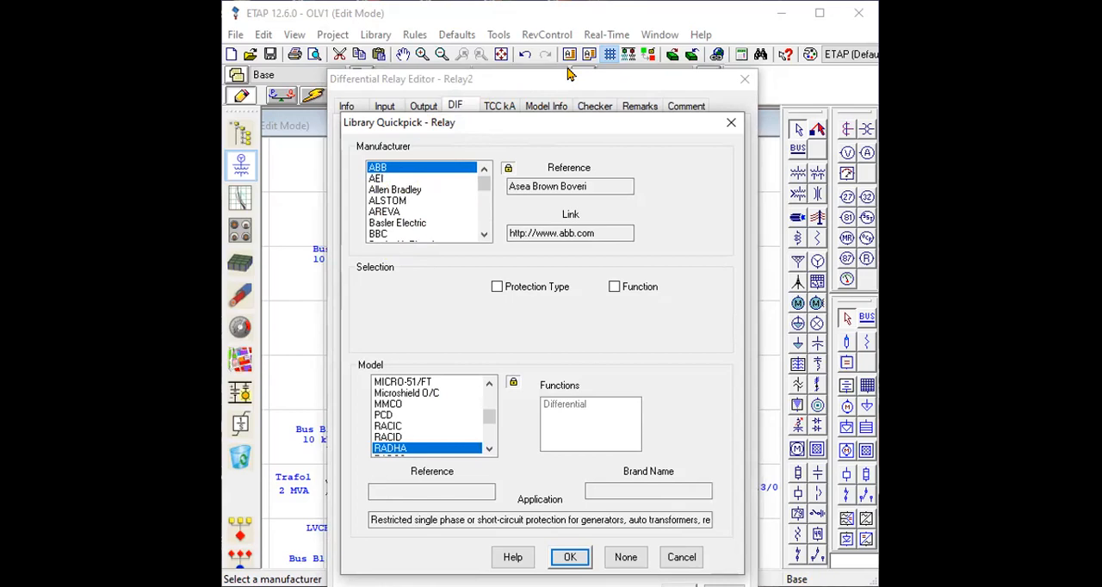
left_click_drag(411, 168, 436, 161)
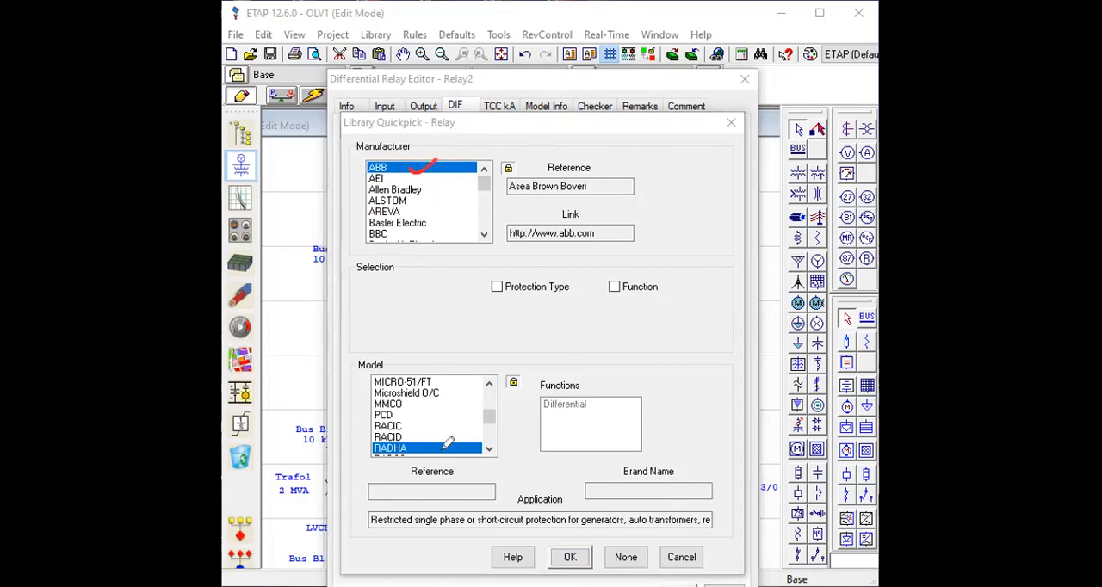
left_click_drag(414, 444, 430, 440)
left_click_drag(594, 399, 626, 388)
left_click(570, 558)
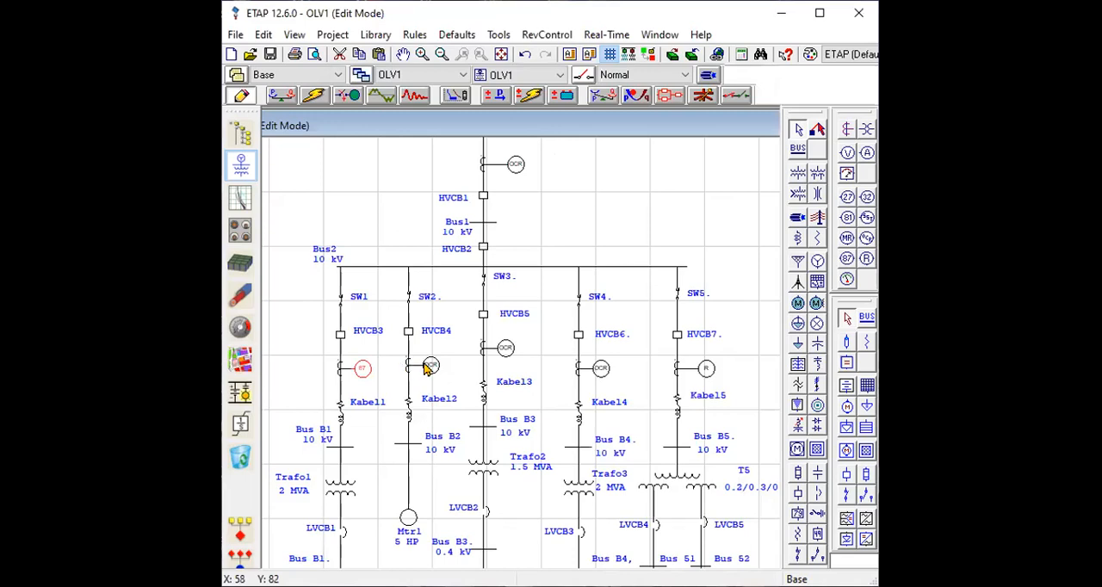
Inspect the ratio, class designation and burden of the current transformer below HVCB4 on the Kabel2 feeder.
double_click(408, 367)
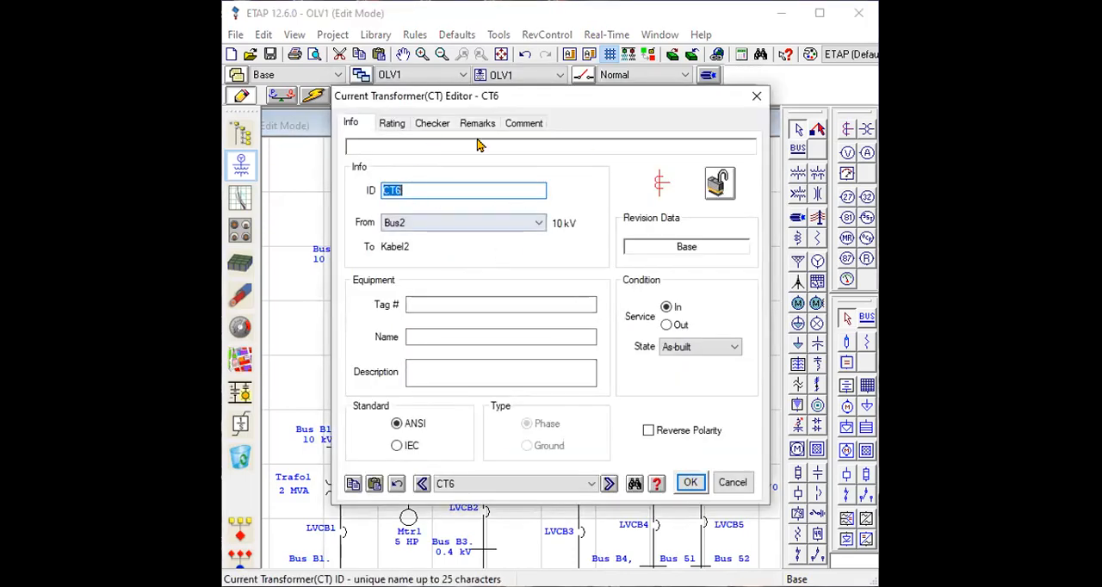
left_click(409, 126)
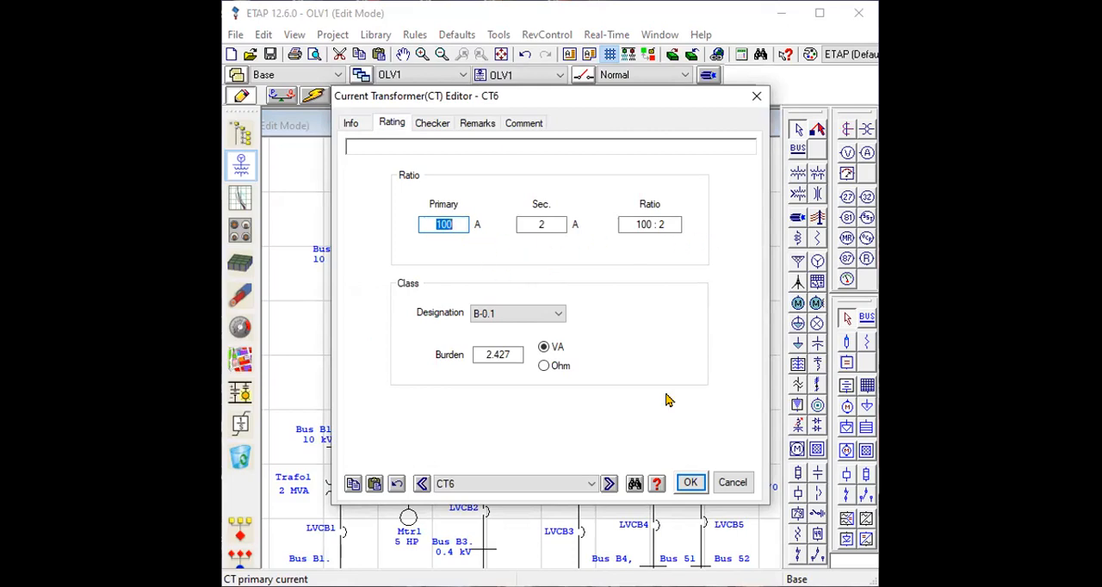
left_click(693, 483)
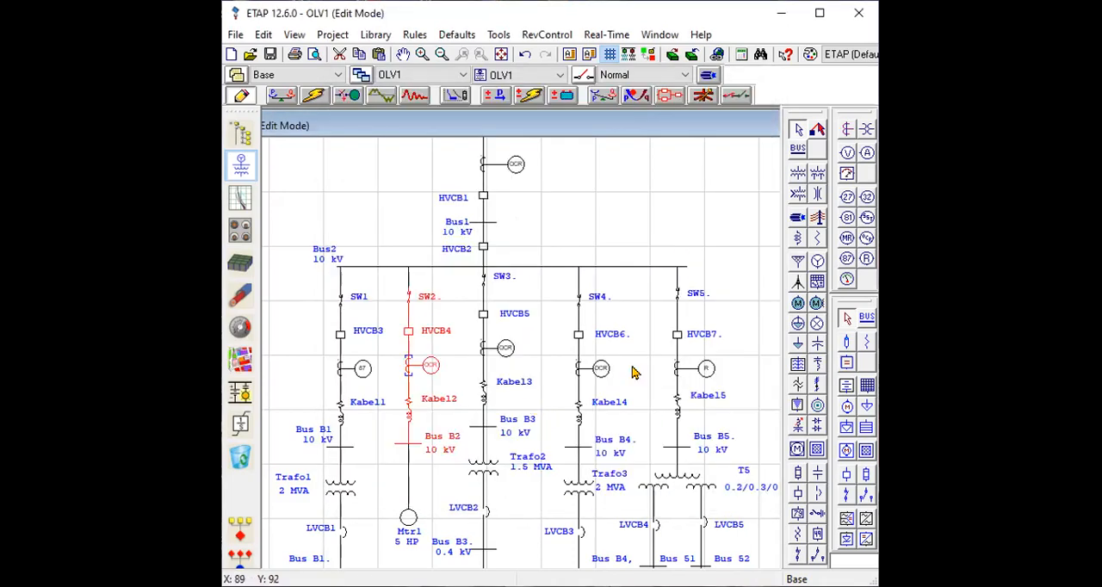
Apply the ABB REB500 (Typical) overcurrent model from the library to Relay6 on the Kabel2 feeder.
double_click(428, 369)
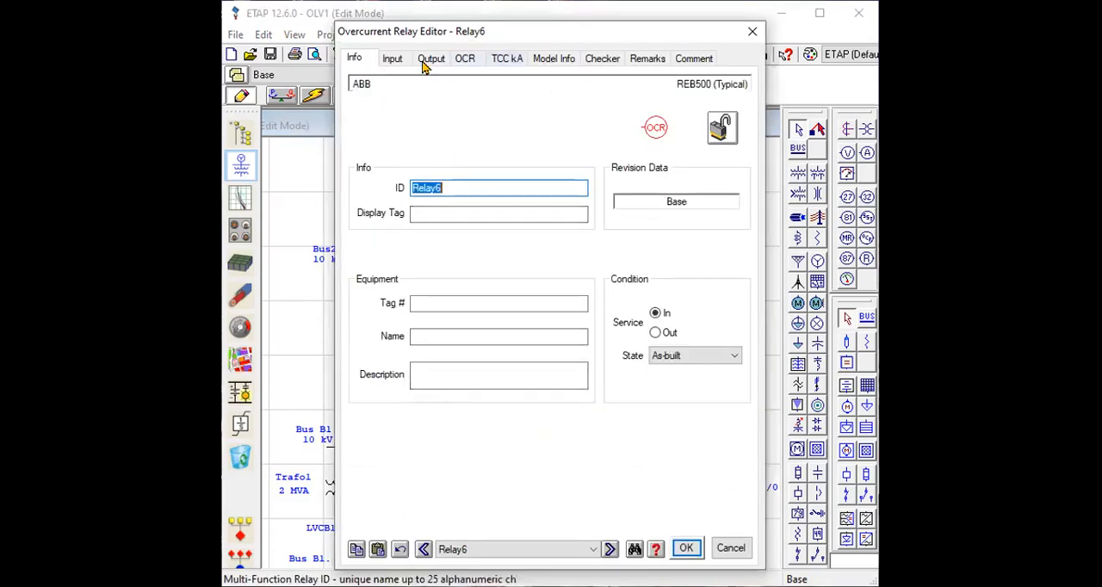
left_click(465, 60)
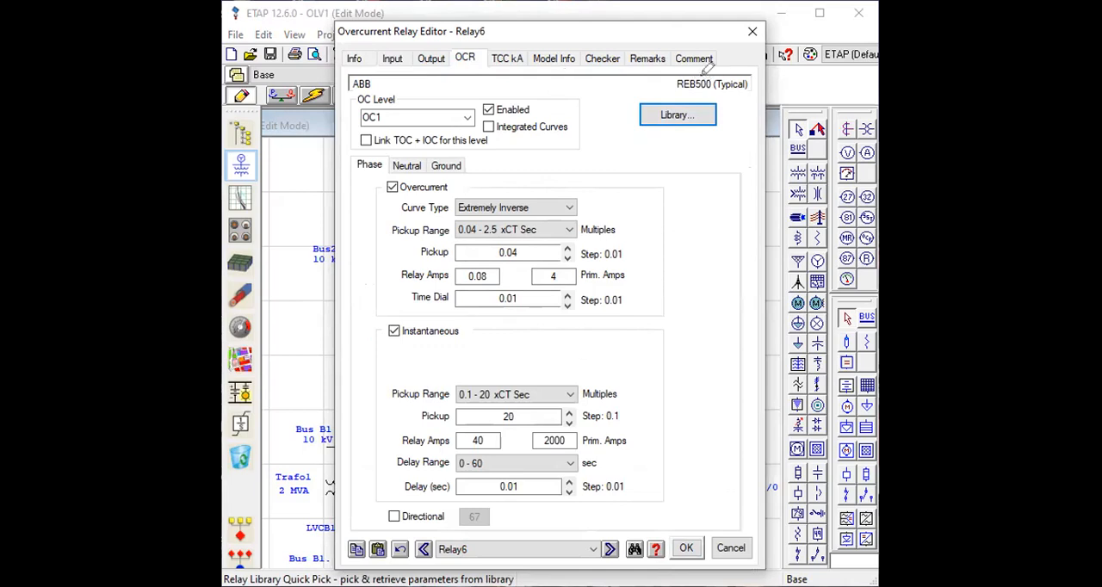
left_click_drag(671, 102, 689, 87)
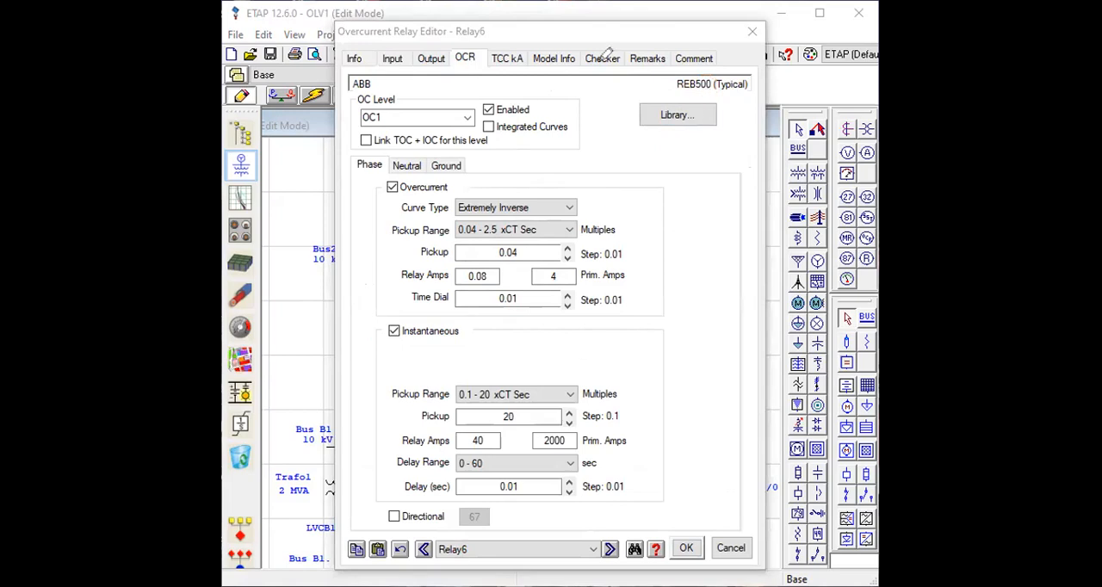
left_click(666, 116)
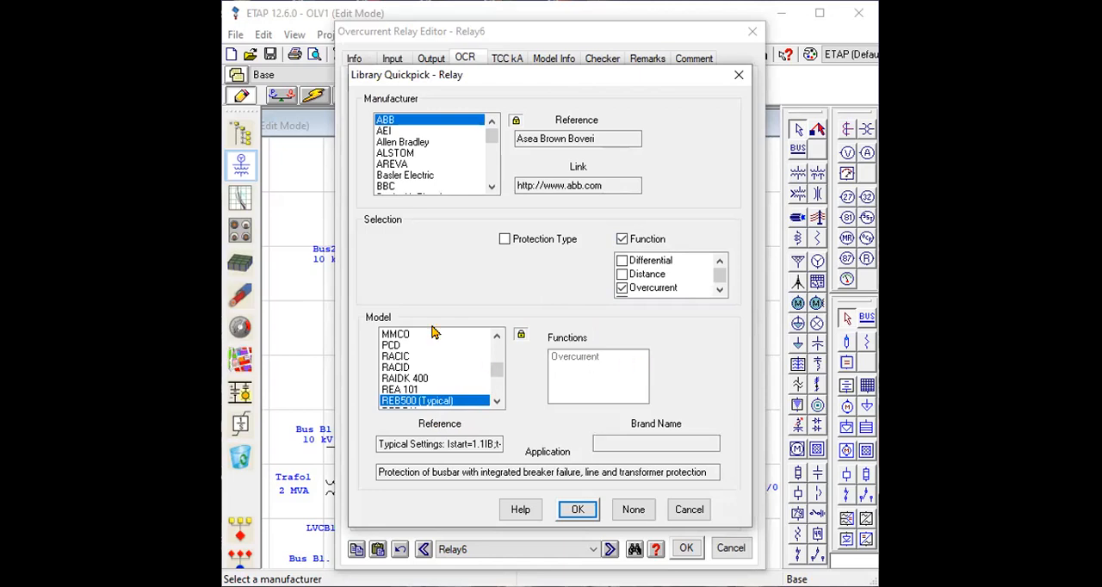
left_click(579, 512)
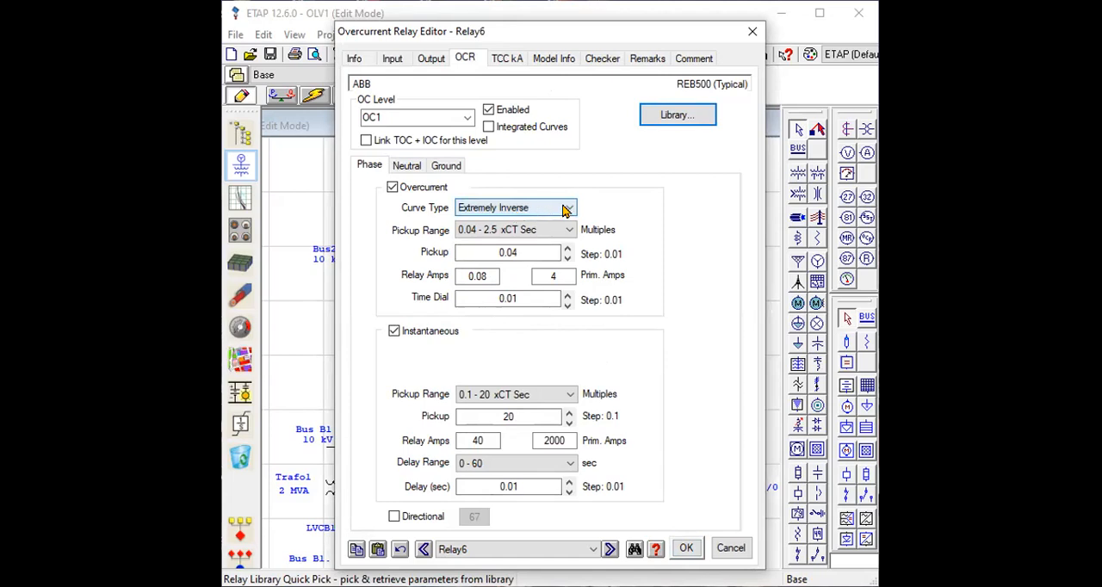
left_click(686, 549)
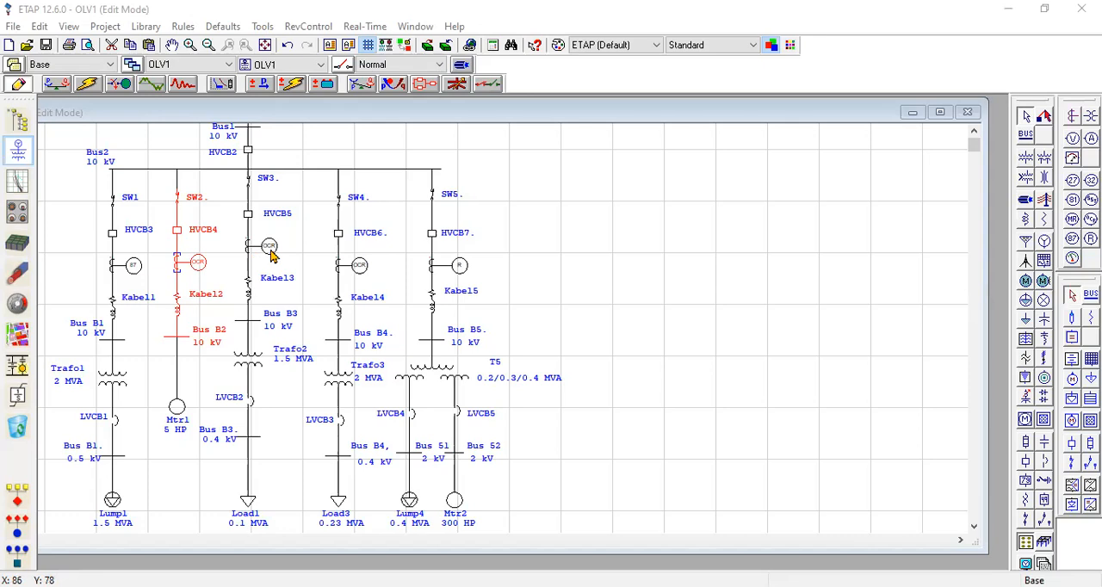
Check the curve types of Relay10 on the Kabel3 feeder and apply the ABB REB500 (Typical) library model.
double_click(270, 248)
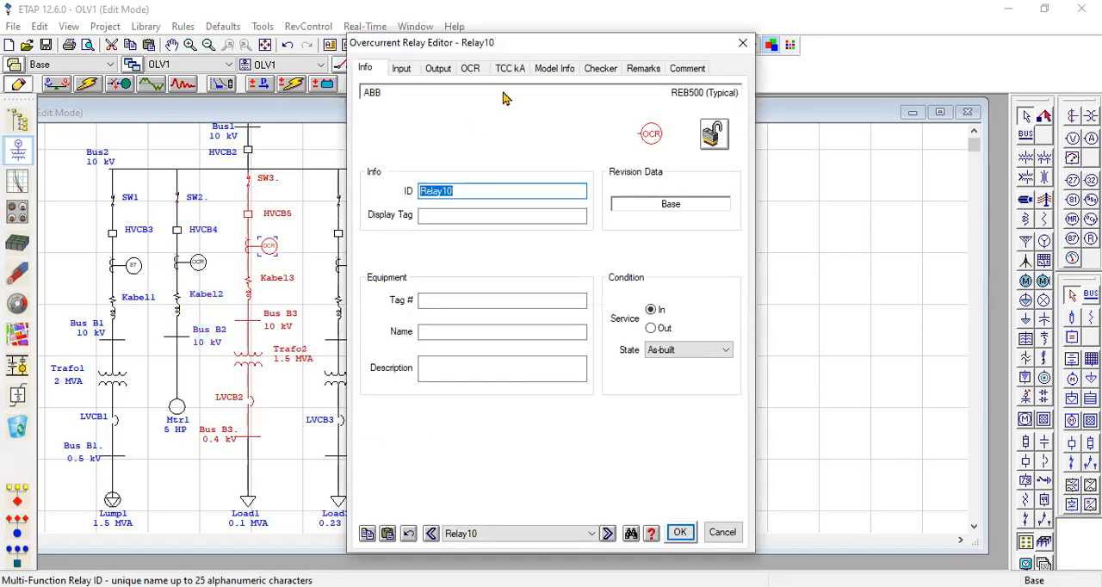
left_click(472, 69)
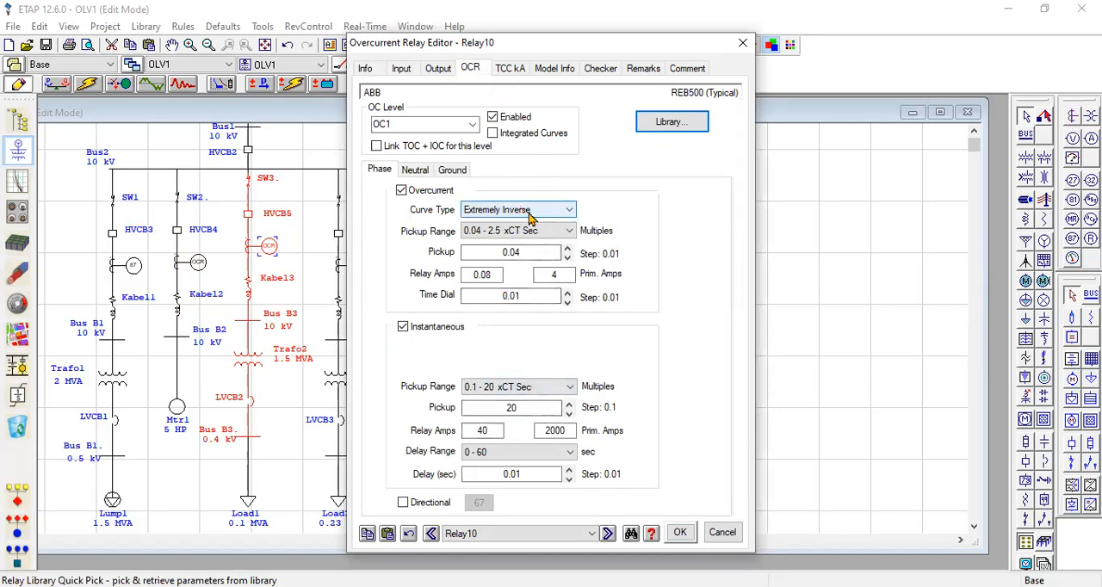
left_click(570, 212)
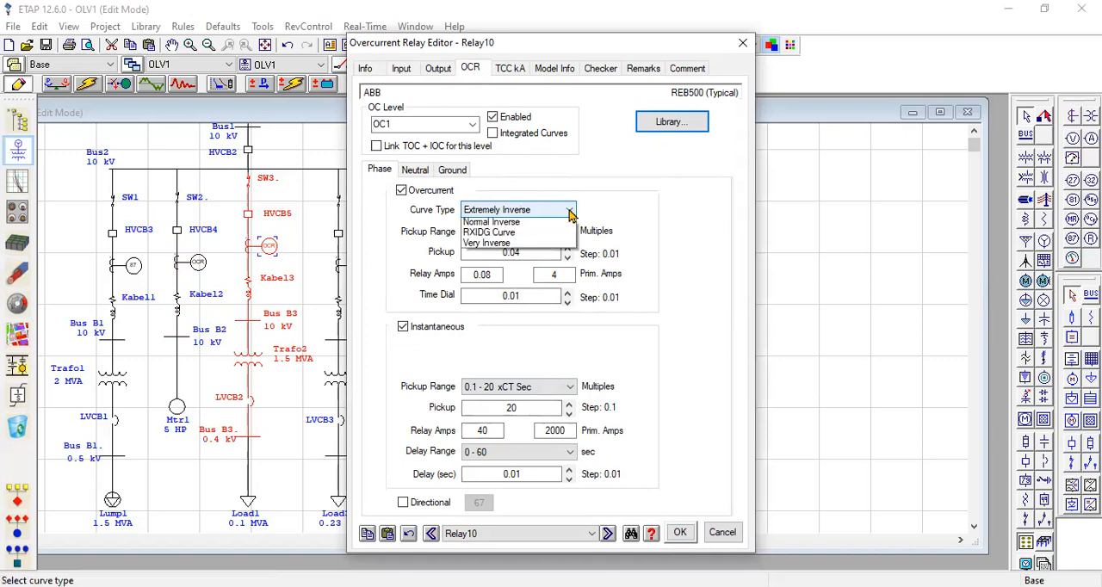
left_click(548, 238)
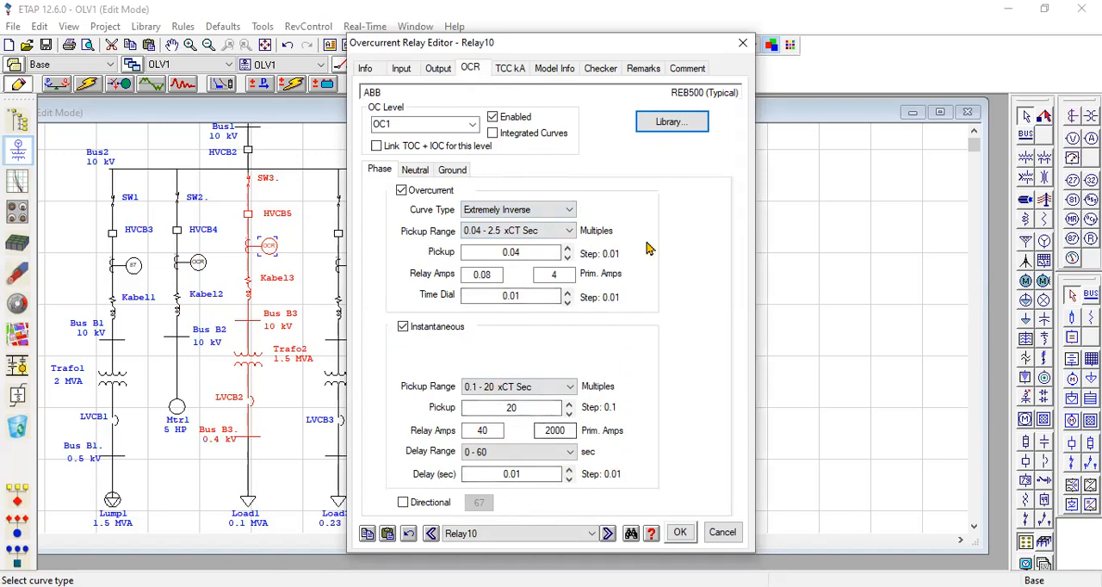
left_click(671, 123)
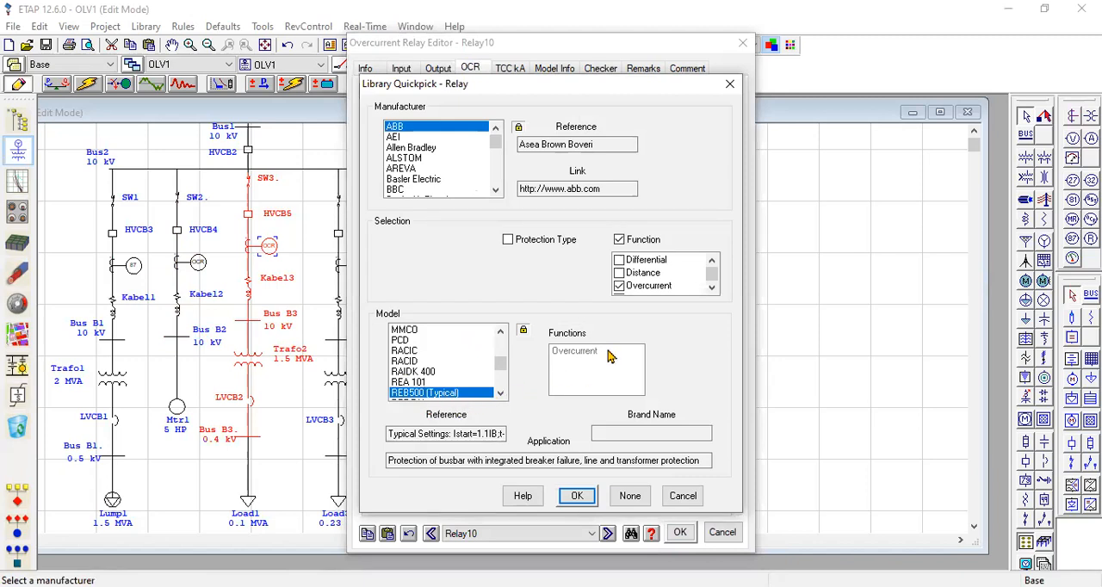
left_click(579, 498)
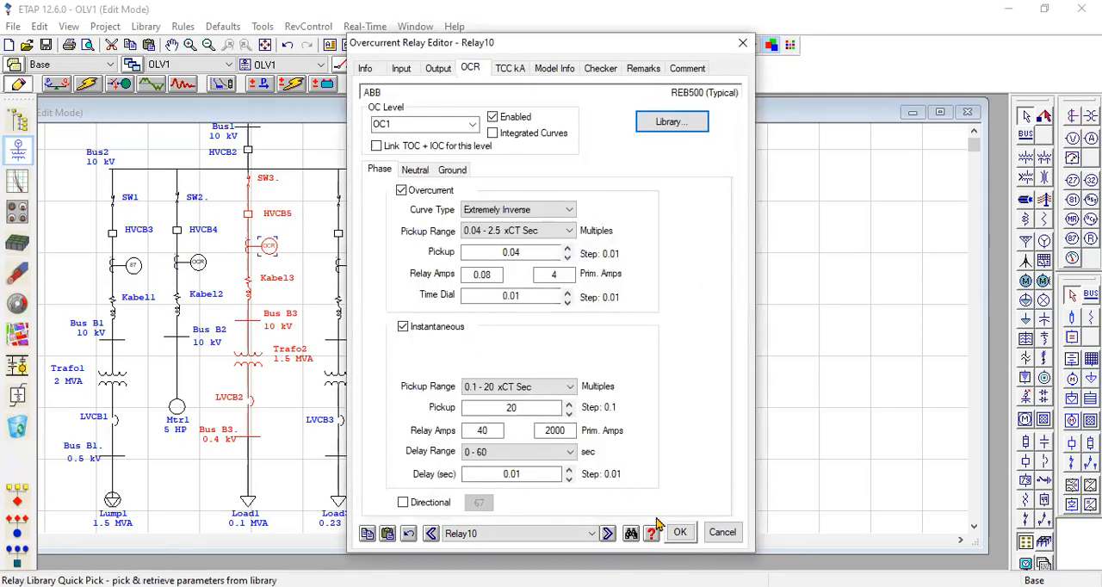
left_click(681, 534)
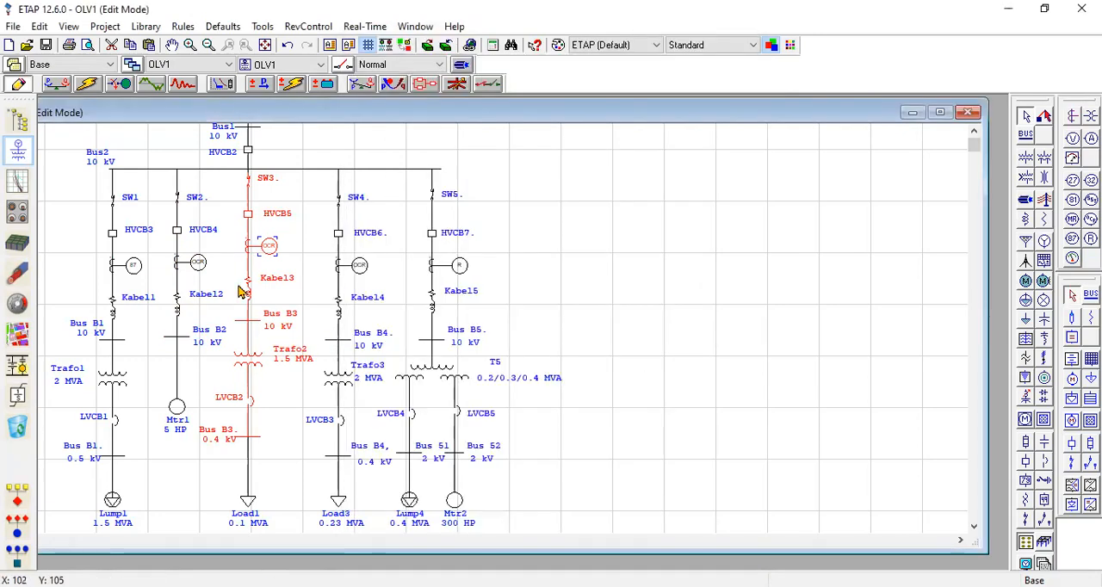
Apply the Basler Electric BE1-51A overcurrent model from the library to Relay12 on the Kabel4 feeder.
left_click(361, 270)
double_click(361, 270)
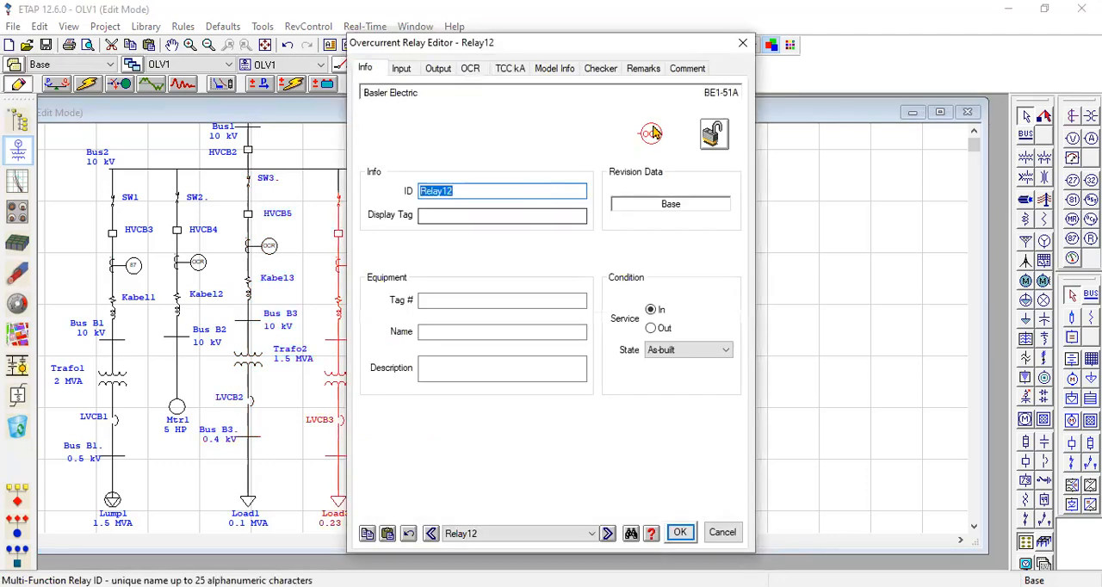
left_click(467, 71)
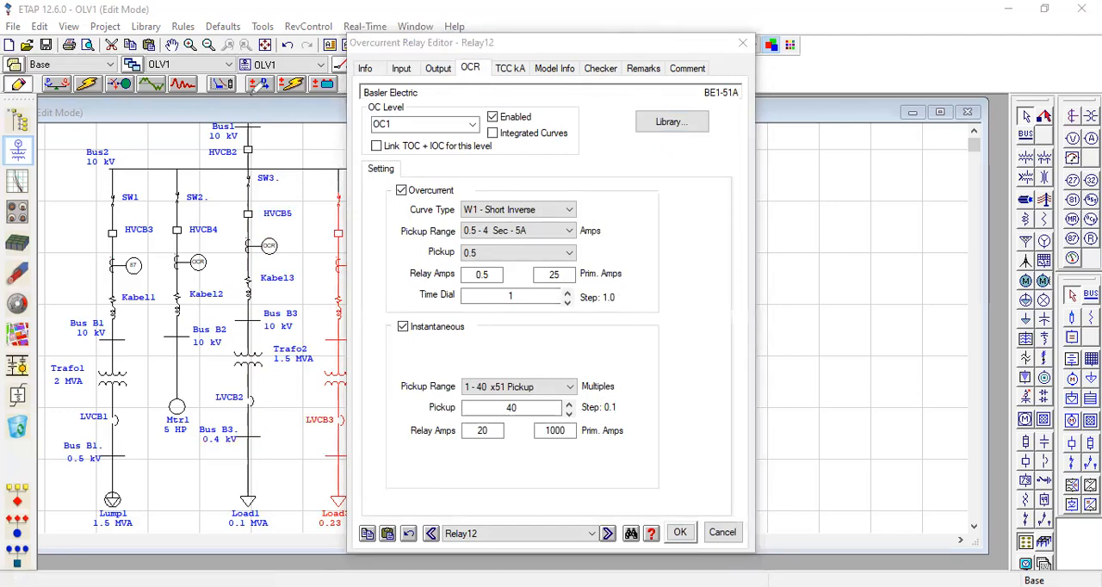
left_click_drag(426, 93, 448, 85)
left_click(670, 124)
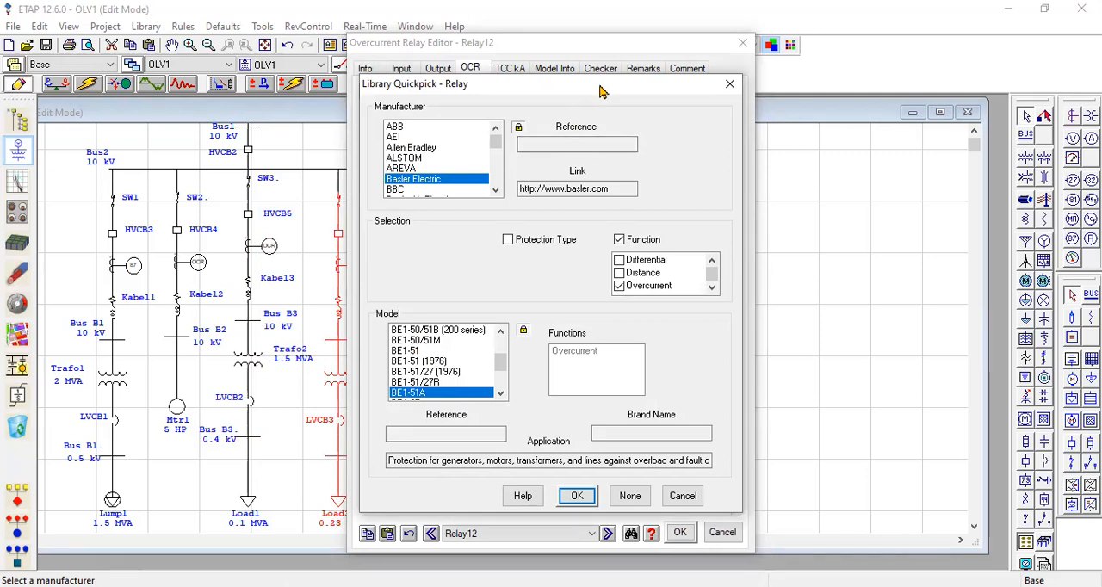
left_click_drag(603, 92, 603, 93)
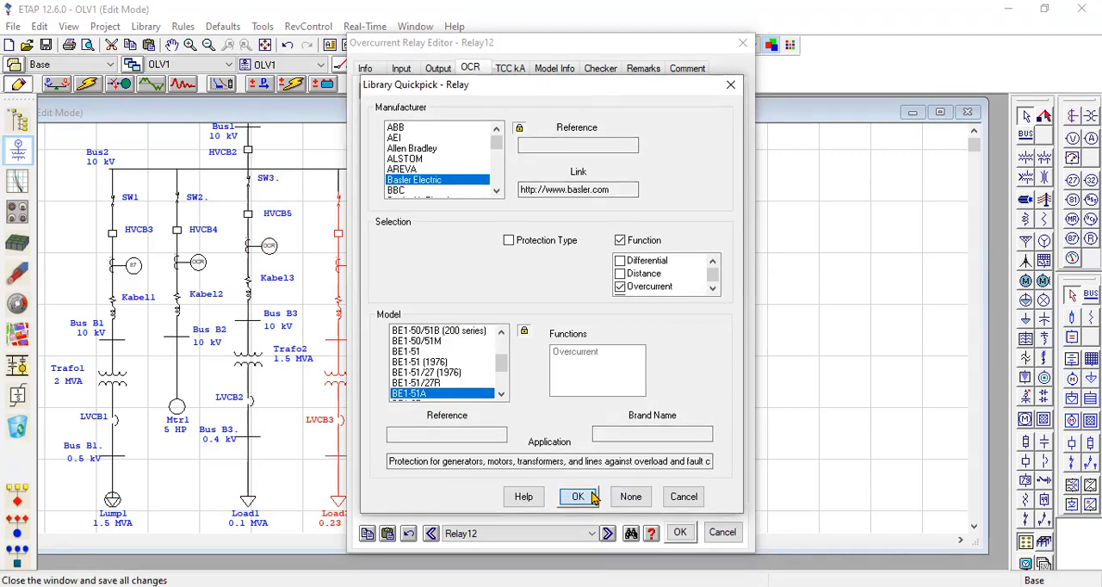
key("Return")
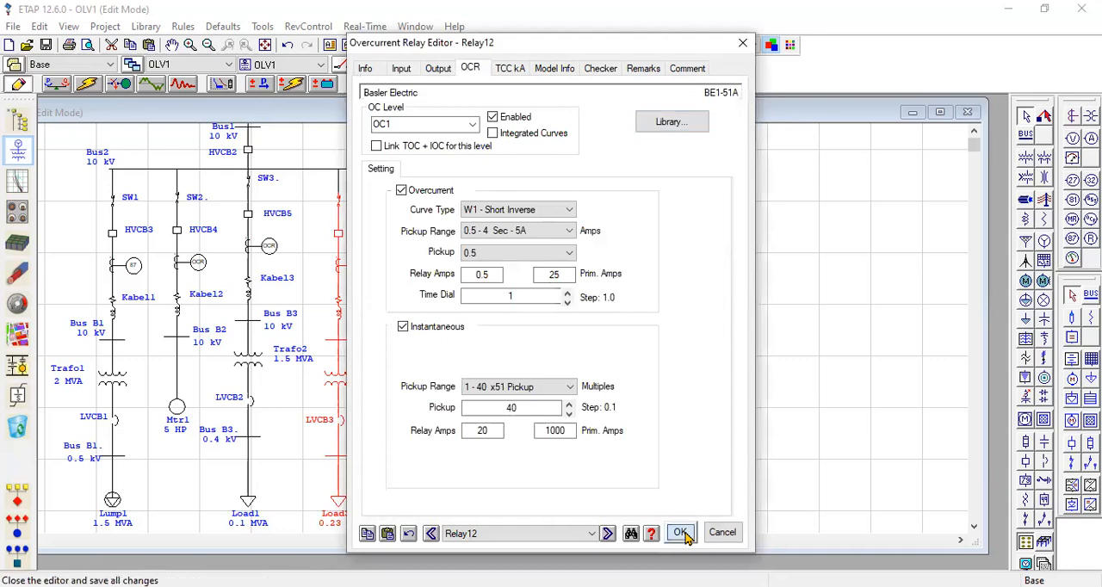
key("Return")
Apply the ABB RET 541 library model to the multi-function relay Relay13 on the Kabel5 feeder.
left_click(460, 270)
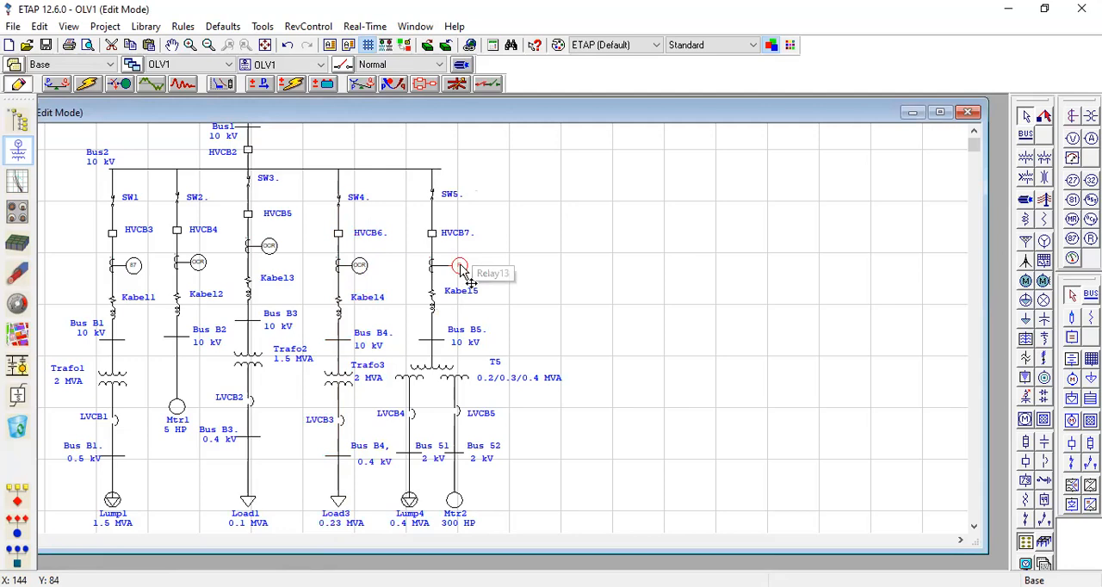
double_click(461, 271)
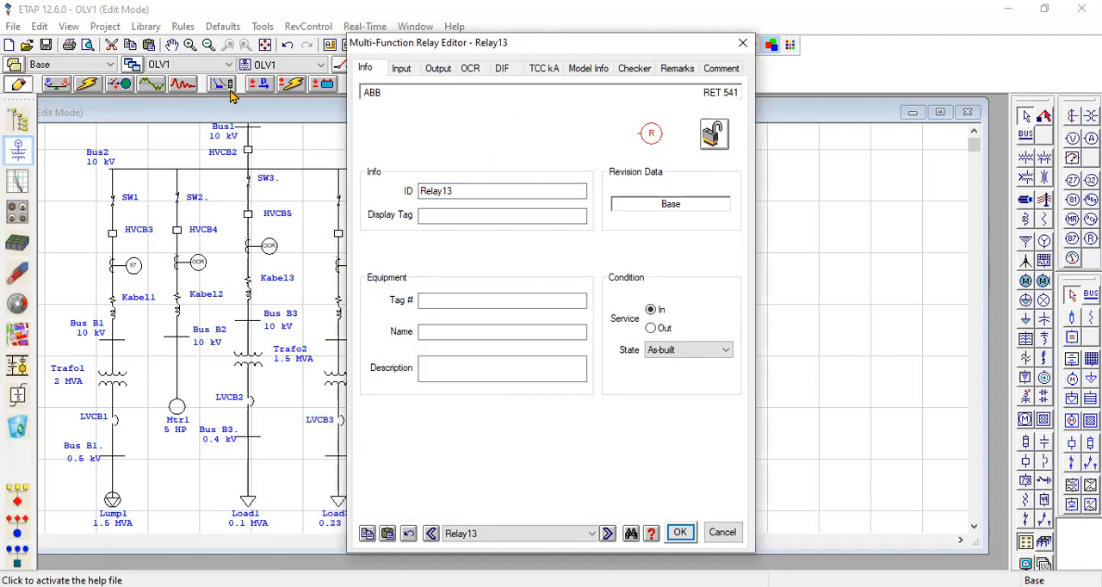
left_click(470, 73)
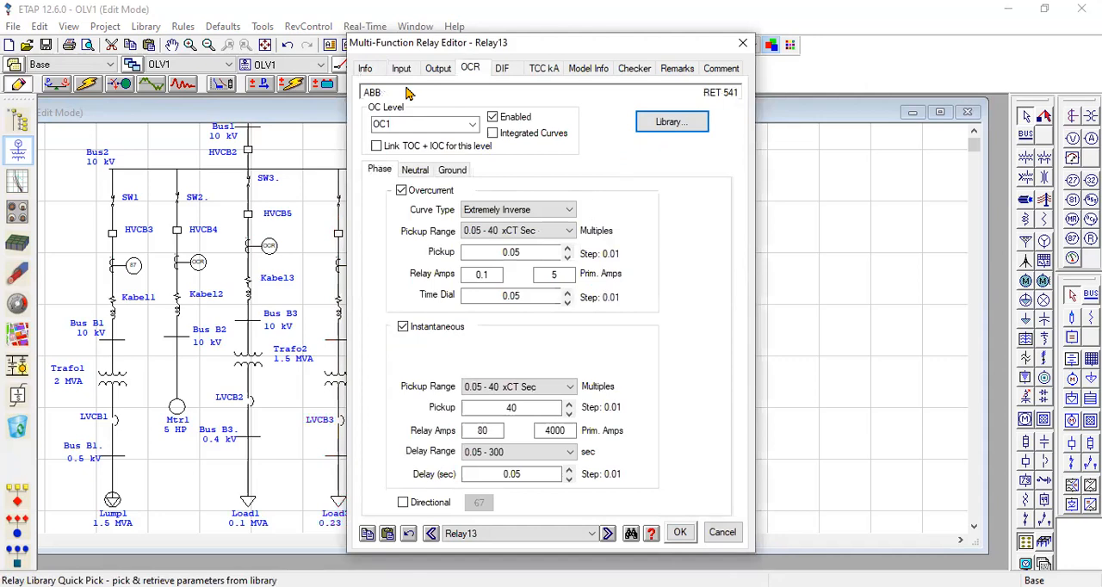
left_click_drag(386, 90, 405, 85)
left_click_drag(751, 91, 775, 86)
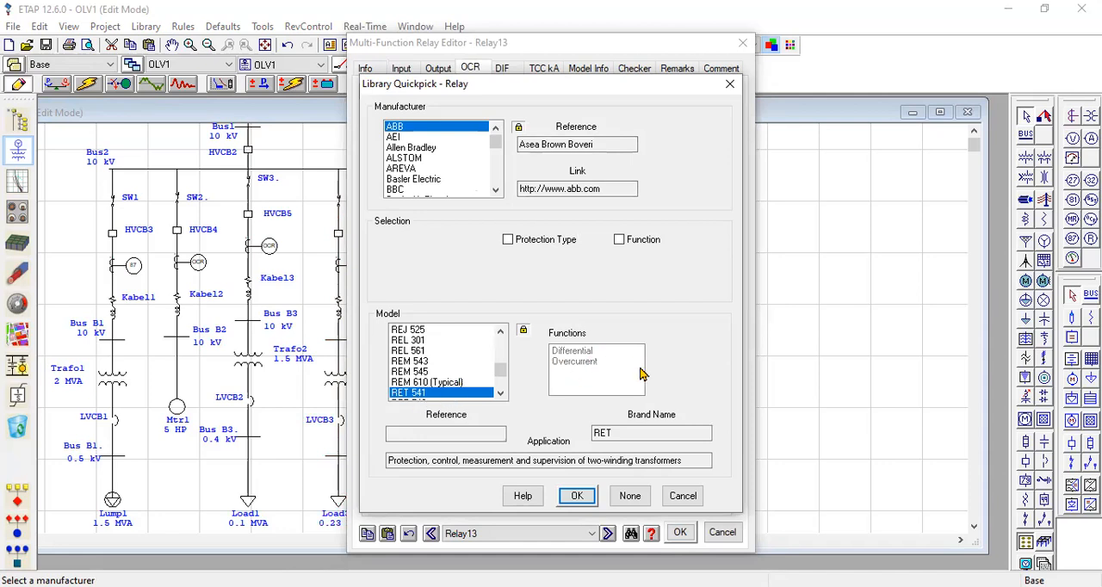
key("Return")
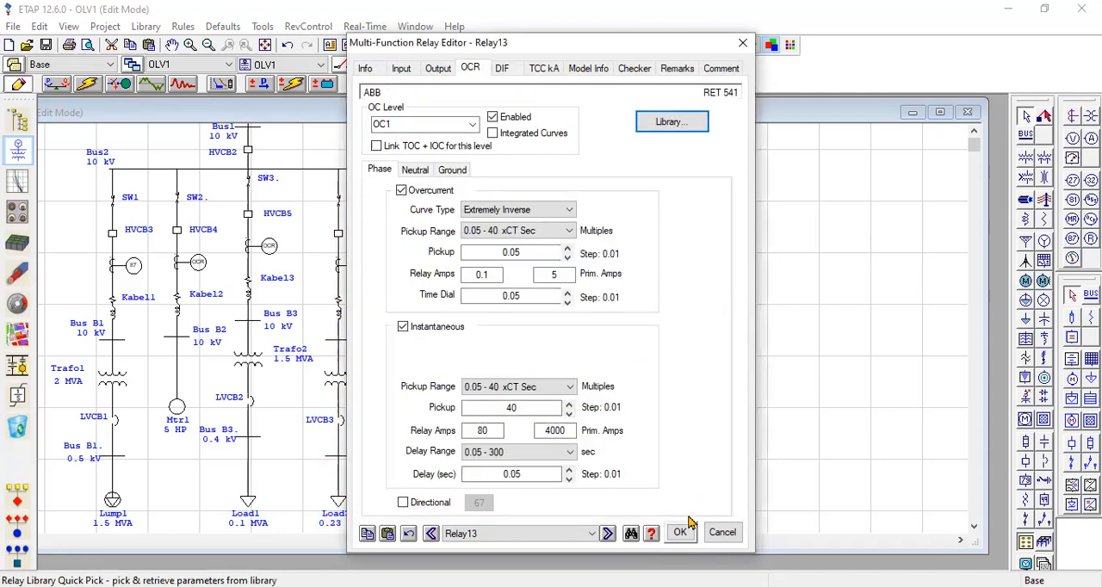
left_click(680, 534)
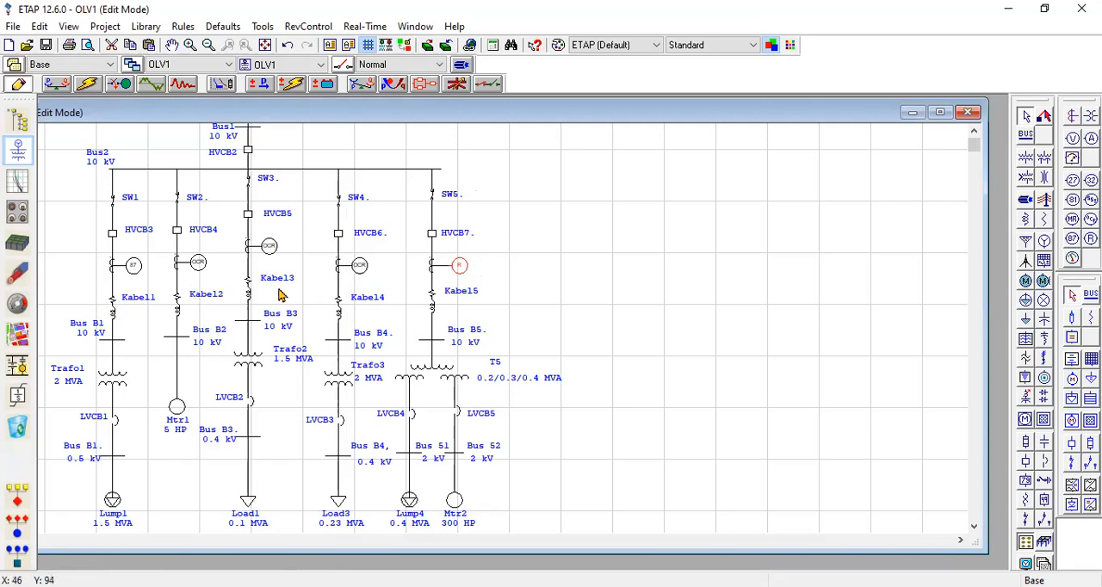
Check the Kabel1 cable's length, length unit and tolerance in its editor.
double_click(113, 314)
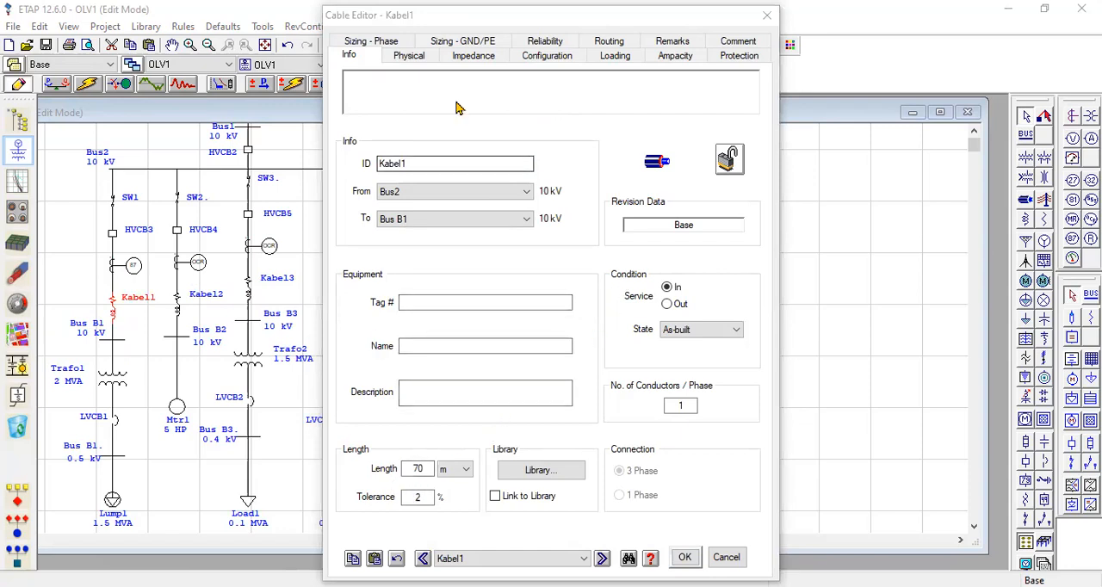
left_click_drag(429, 464, 468, 433)
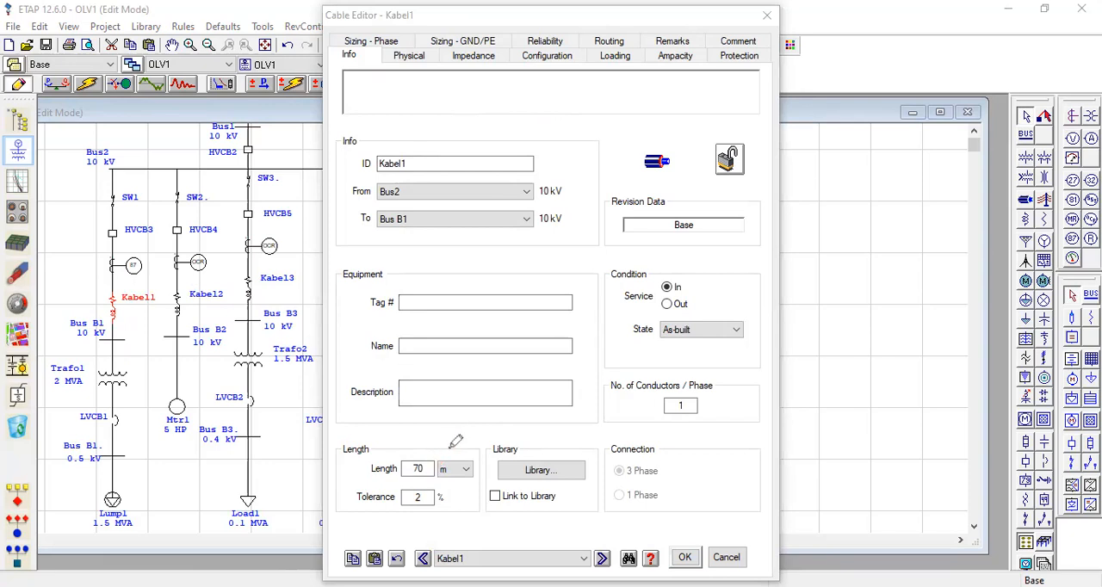
mouse_move(435, 492)
left_mouse_down()
mouse_move(415, 504)
mouse_move(411, 484)
mouse_move(437, 499)
left_mouse_up()
left_click(465, 469)
left_click(465, 472)
left_click(467, 474)
left_click(466, 473)
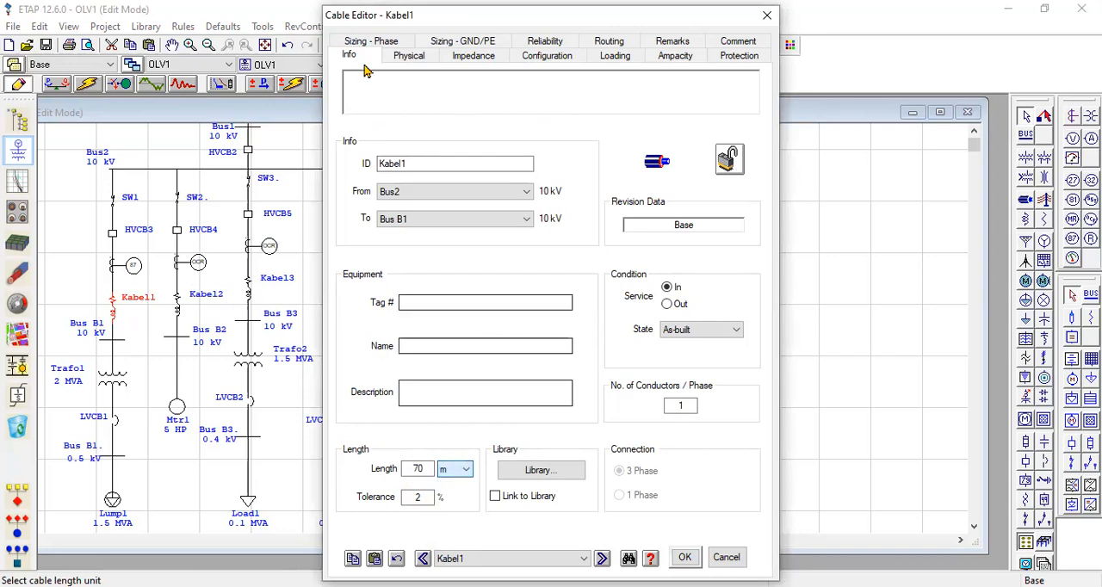
Review Kabel1's positive- and zero-sequence library impedances and cable temperature, and close its editor.
left_click(447, 55)
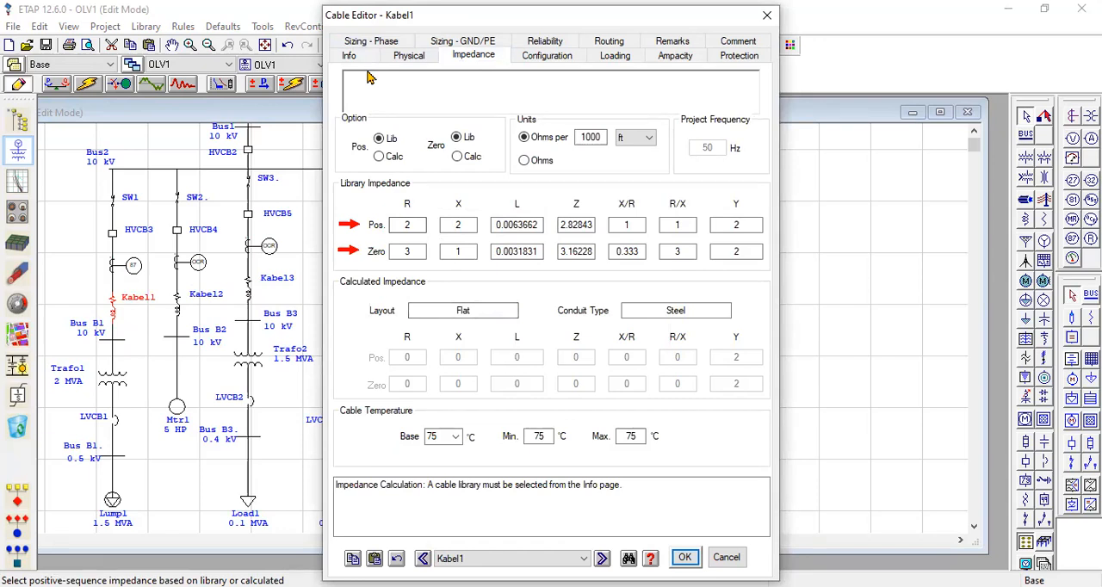
mouse_move(421, 226)
left_mouse_down()
mouse_move(457, 221)
mouse_move(435, 246)
mouse_move(476, 250)
left_mouse_up()
mouse_move(508, 205)
left_mouse_down()
mouse_move(780, 206)
mouse_move(777, 250)
mouse_move(500, 276)
mouse_move(489, 228)
left_mouse_up()
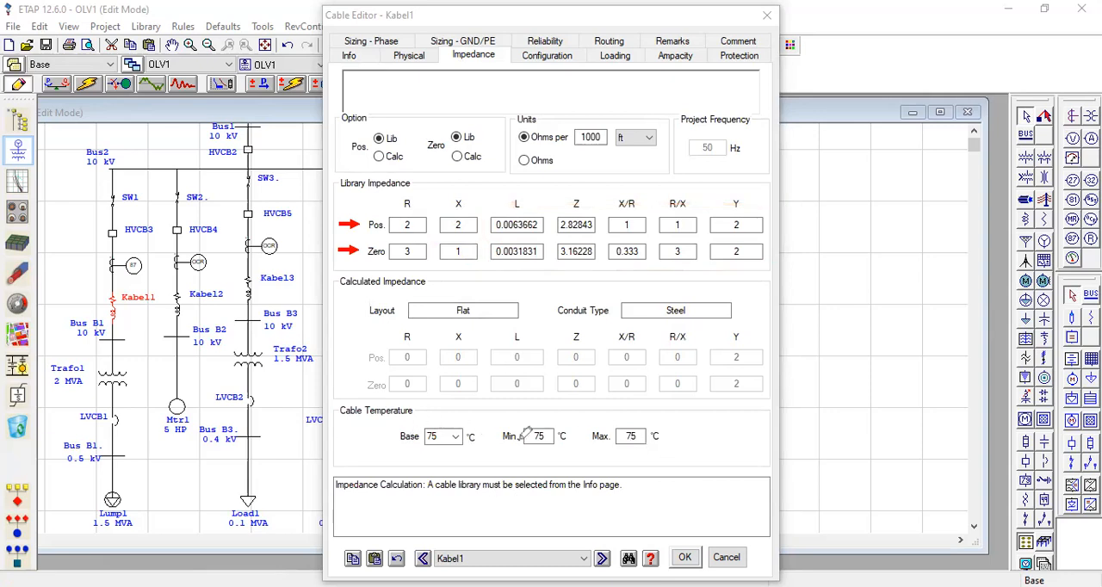
mouse_move(435, 424)
left_mouse_down()
mouse_move(594, 418)
mouse_move(671, 441)
mouse_move(519, 457)
mouse_move(428, 441)
mouse_move(432, 426)
left_mouse_up()
left_click(684, 557)
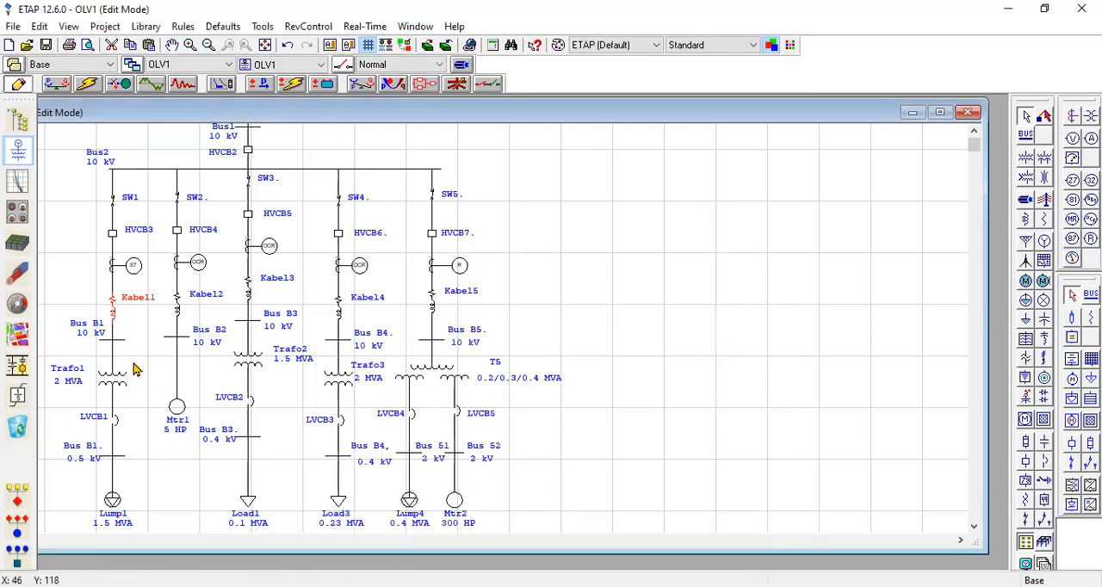
Review the length, tolerance and impedance data of the Kabel2 and Kabel3 cables.
left_click(179, 316)
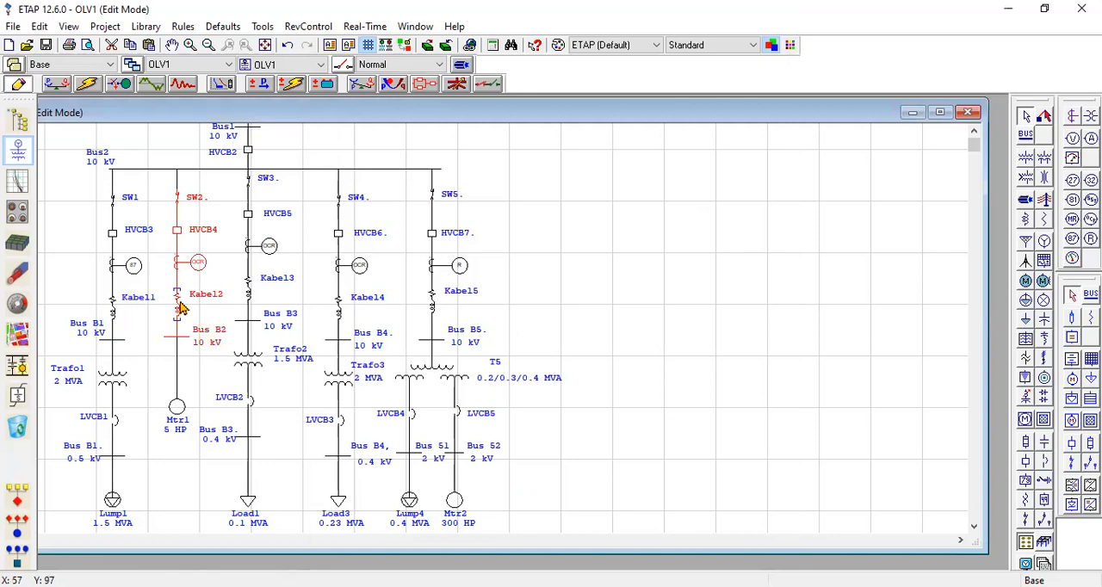
double_click(180, 307)
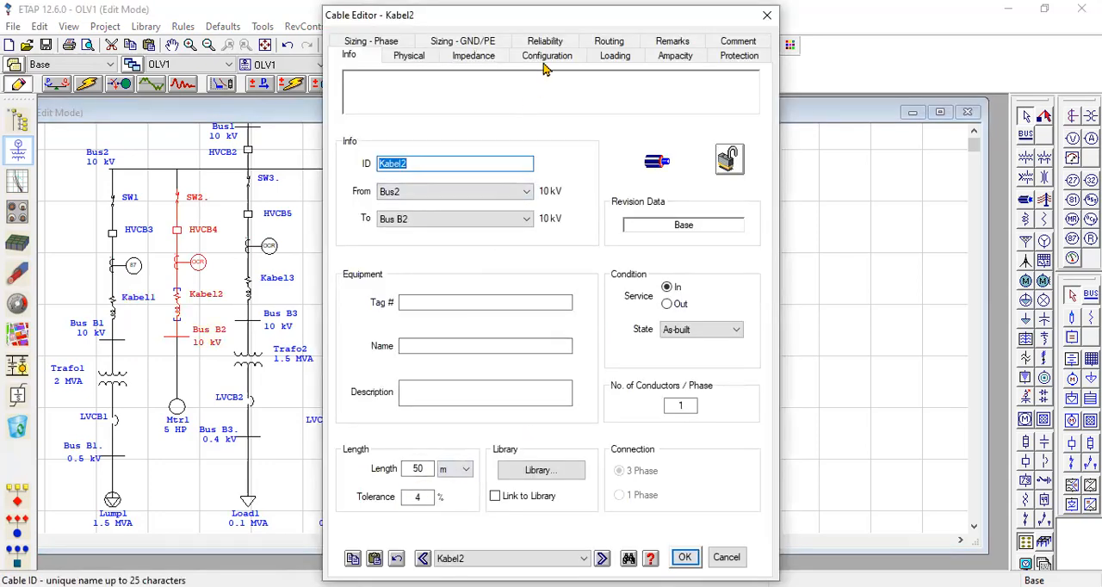
mouse_move(425, 467)
left_mouse_down()
mouse_move(443, 469)
mouse_move(437, 499)
left_mouse_up()
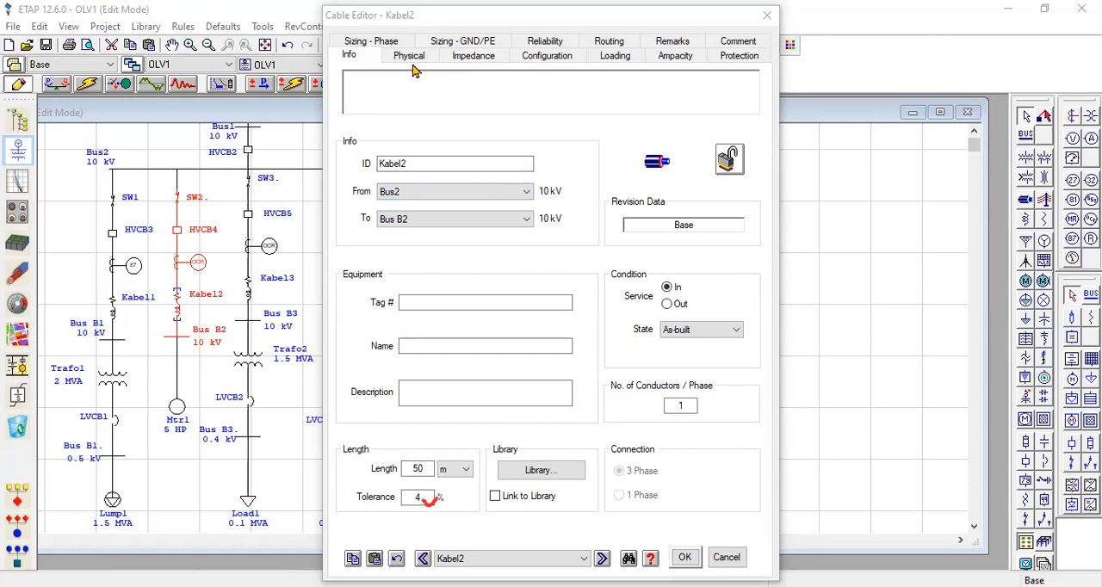
left_click(476, 57)
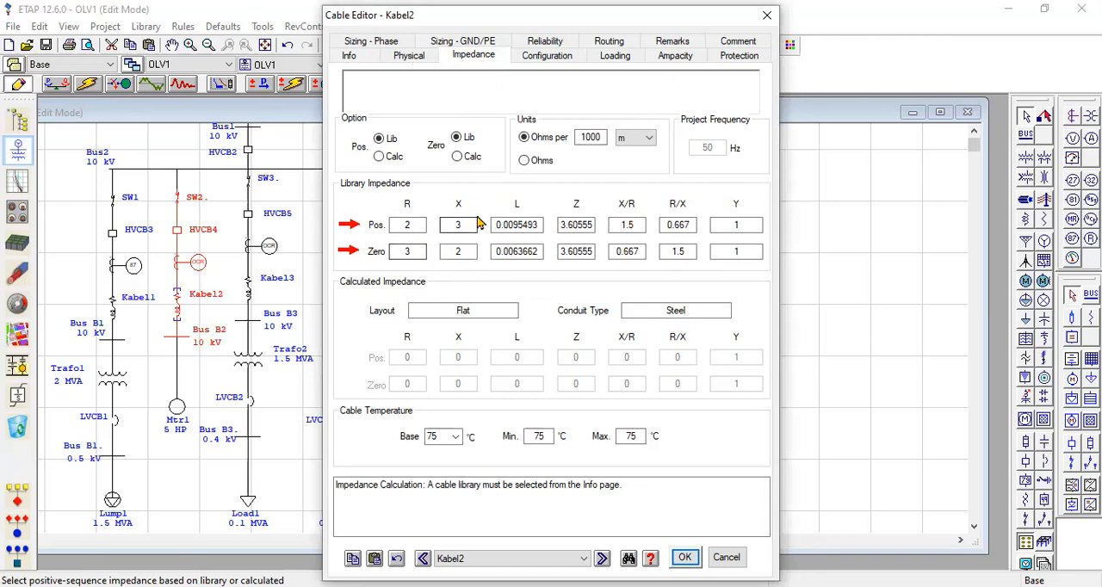
left_click(681, 557)
double_click(249, 302)
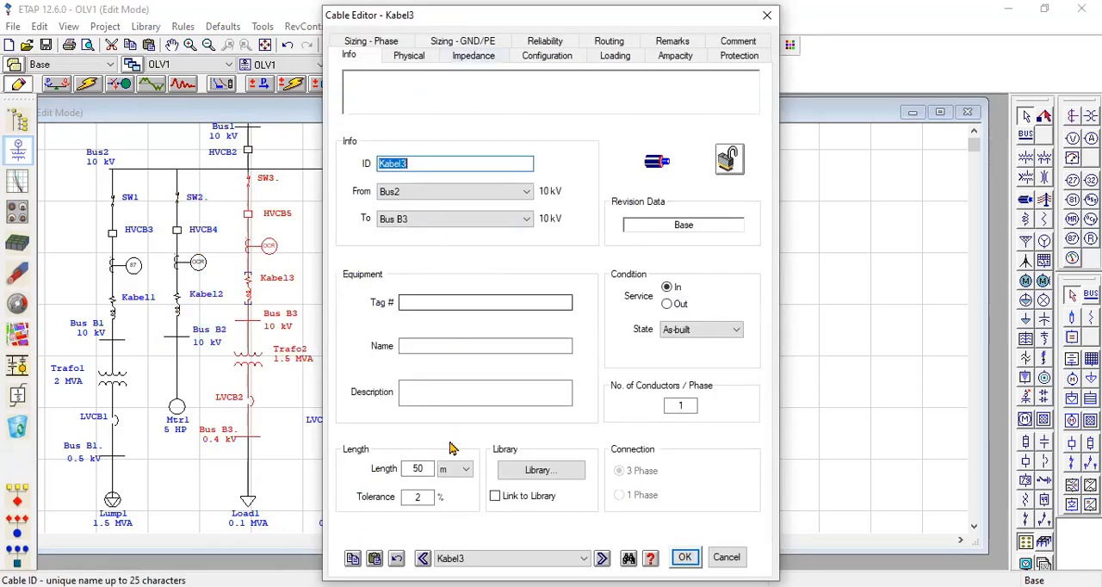
left_click(482, 59)
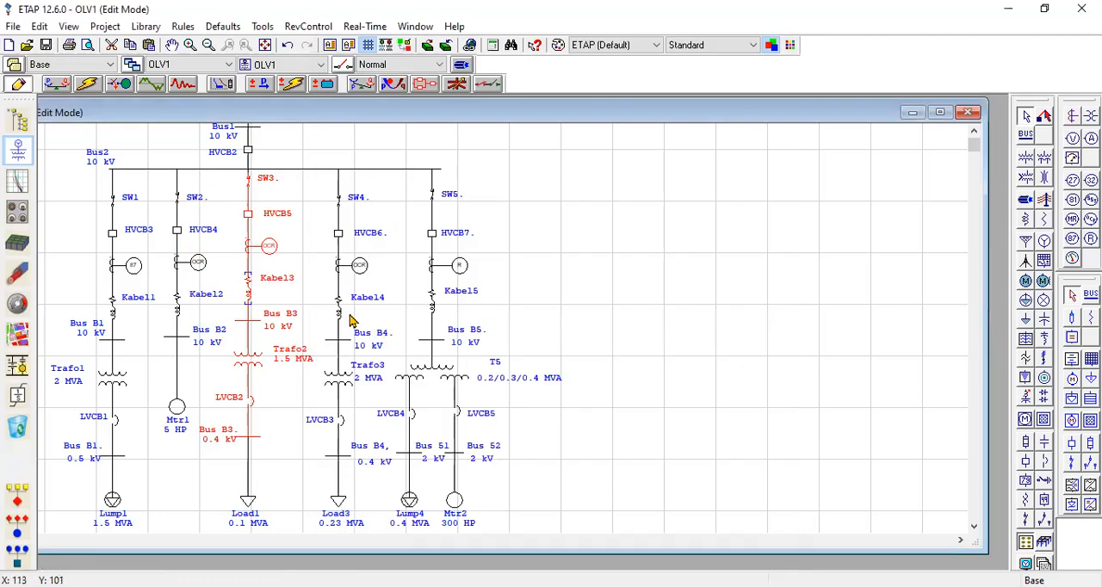
Check Kabel4's impedance and length data, and clear its length tolerance value.
left_click(340, 310)
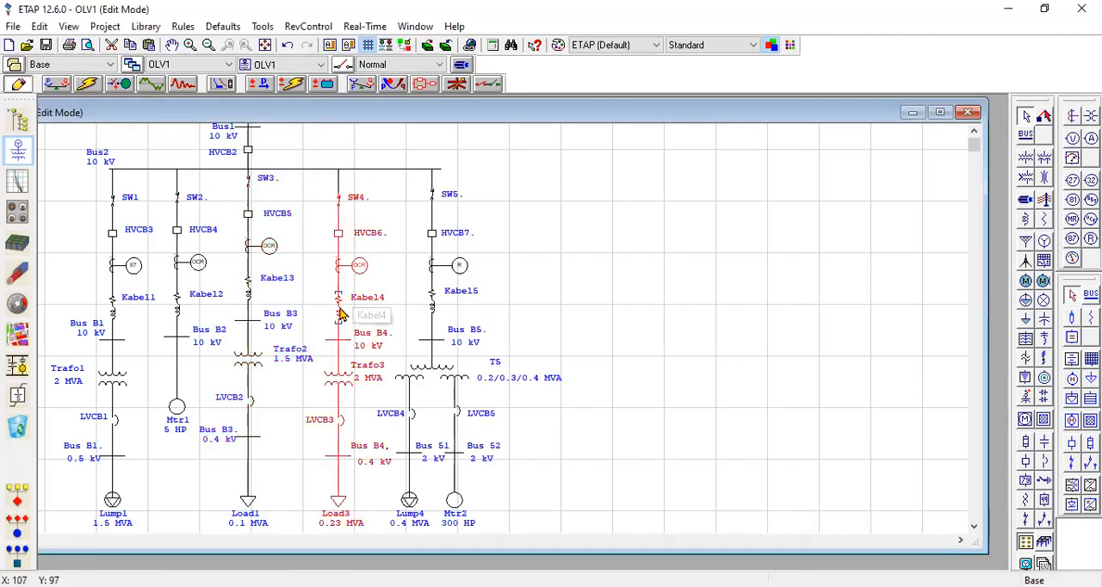
double_click(340, 315)
left_click(484, 62)
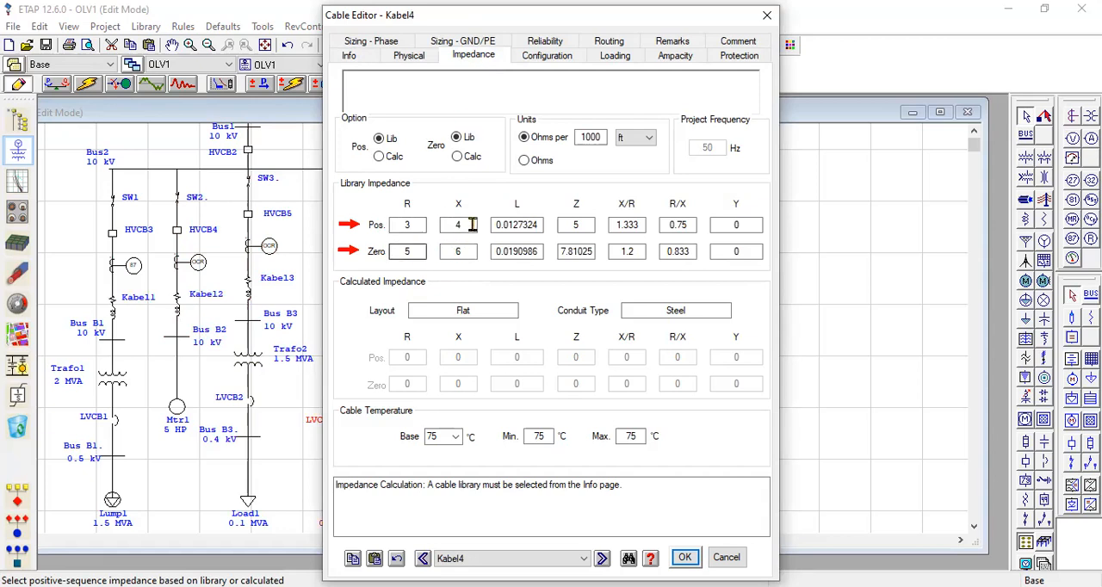
left_click(353, 58)
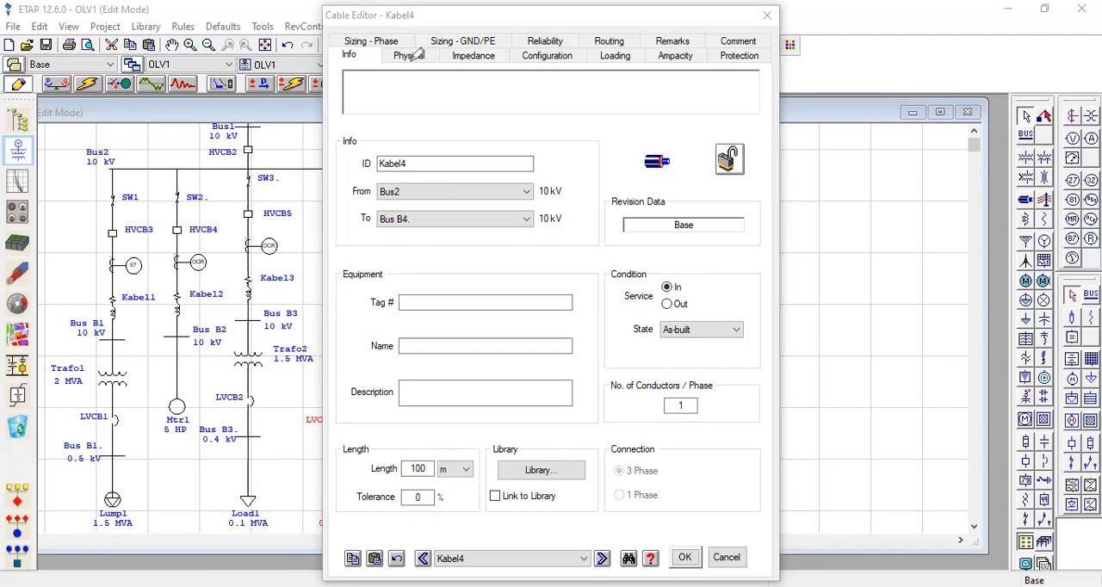
left_click(432, 497)
key("BackSpace")
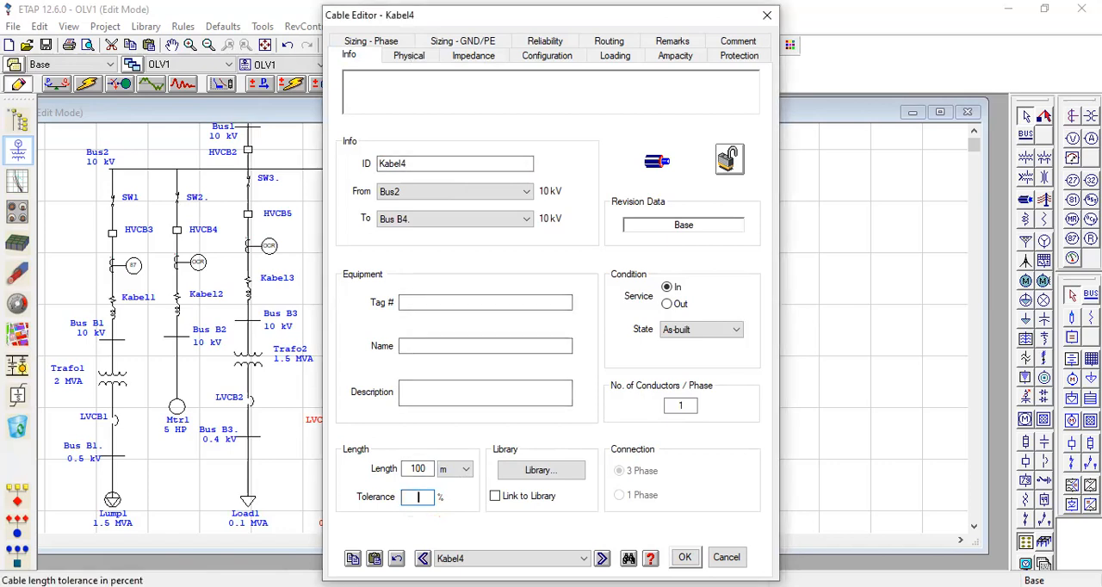
left_click(685, 557)
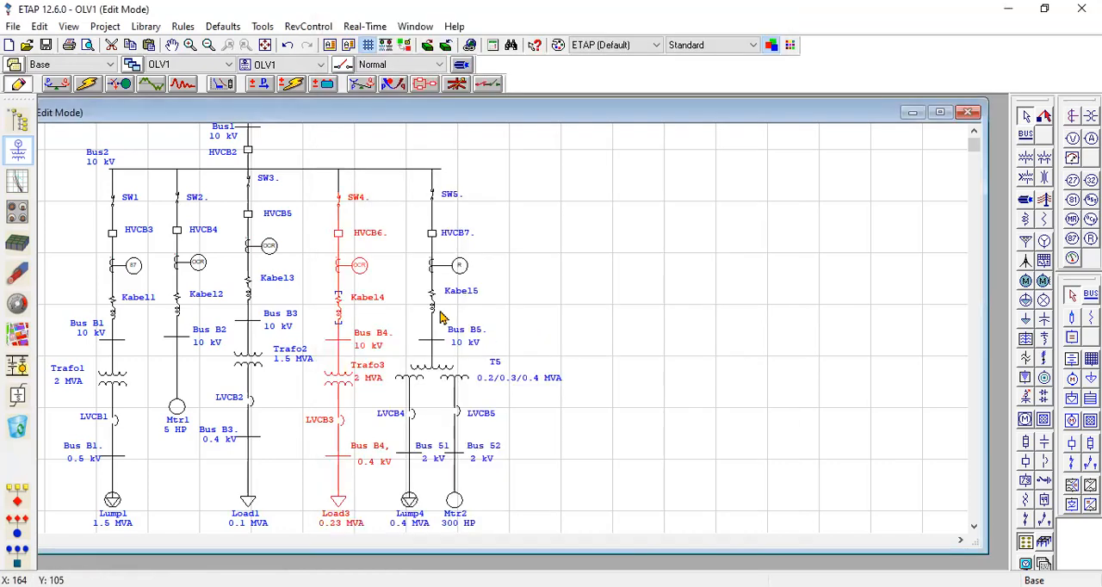
Review Kabel5's library impedances, length and tolerance, and close its editor.
double_click(431, 311)
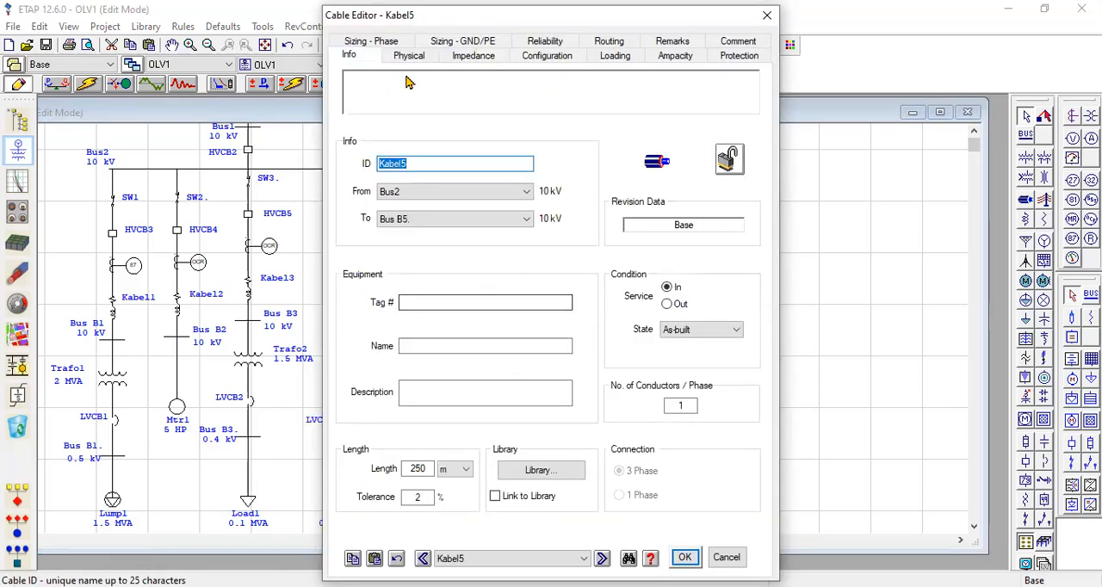
left_click(476, 57)
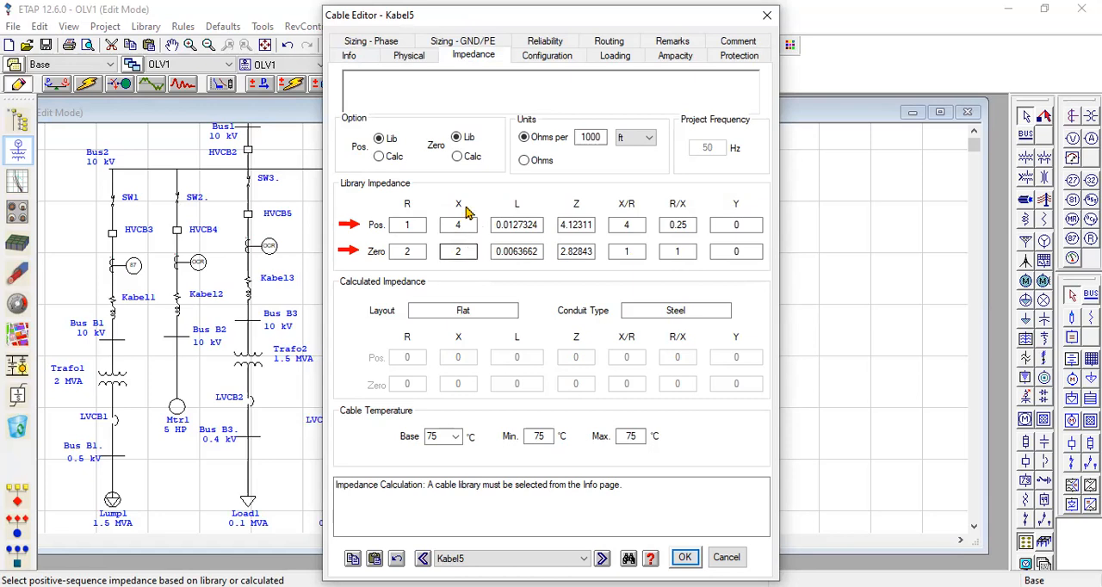
left_click(351, 55)
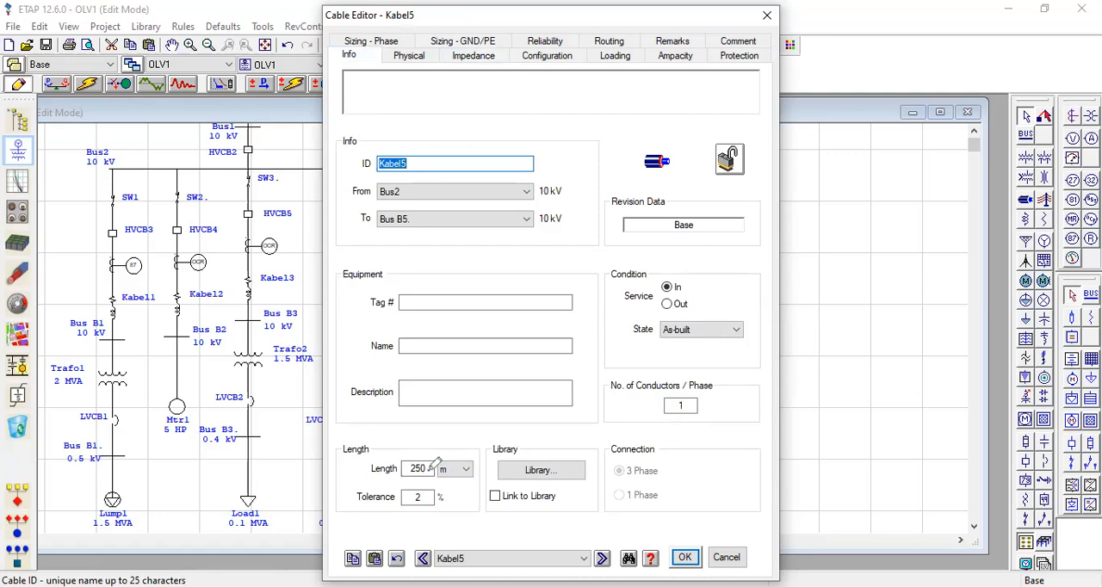
mouse_move(425, 466)
left_mouse_down()
mouse_move(403, 476)
mouse_move(417, 459)
mouse_move(417, 497)
mouse_move(431, 487)
left_mouse_up()
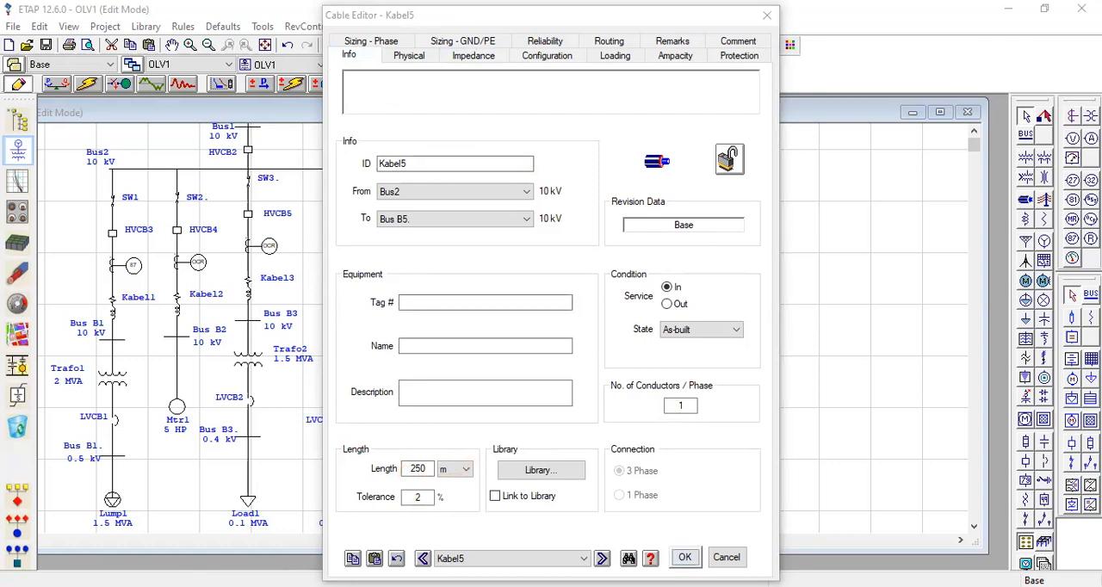
key("Escape")
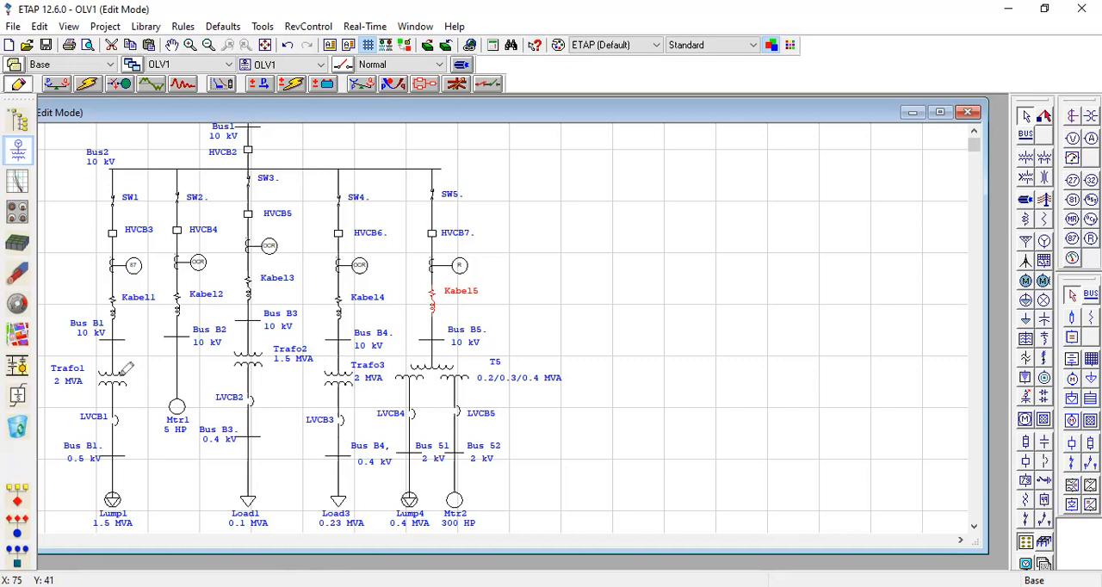
Examine transformer Trafo1's general data, impedance values and primary bus connection.
left_click_drag(122, 377, 145, 372)
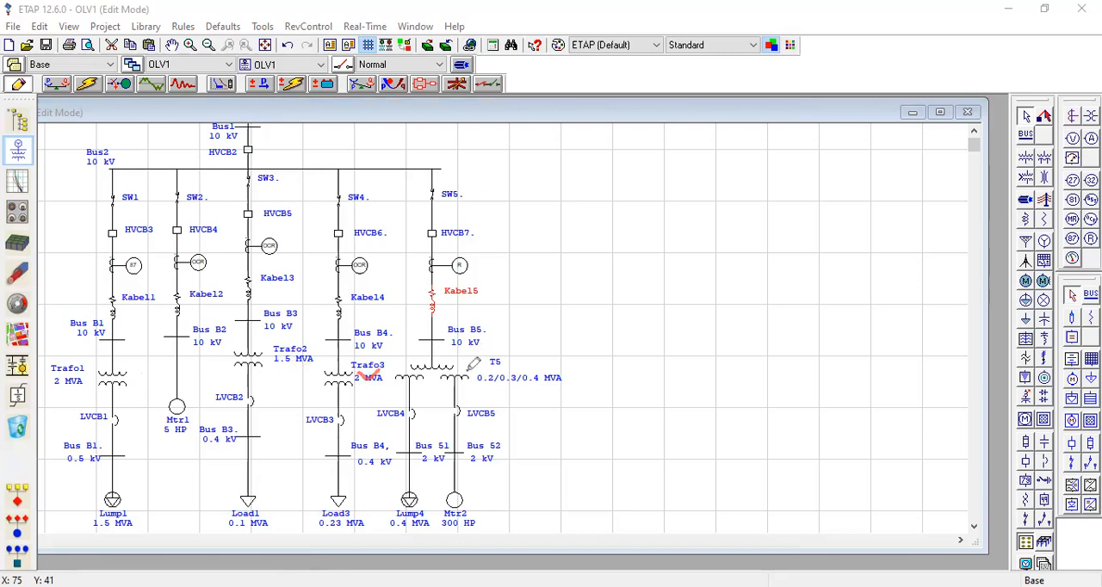
mouse_move(526, 348)
left_mouse_down()
mouse_move(541, 360)
mouse_move(533, 379)
left_mouse_up()
double_click(115, 382)
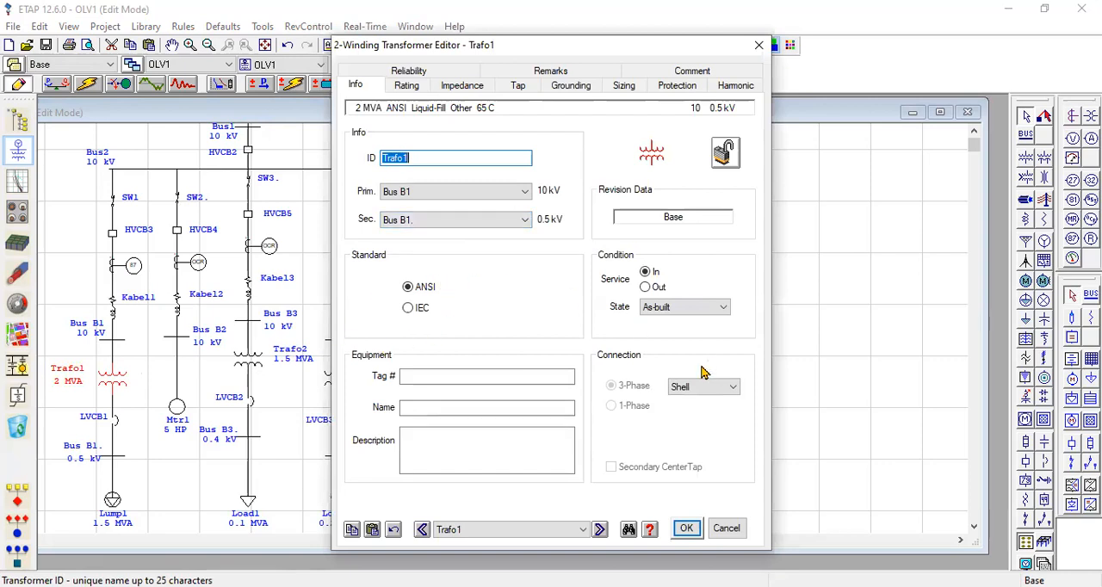
left_click(465, 91)
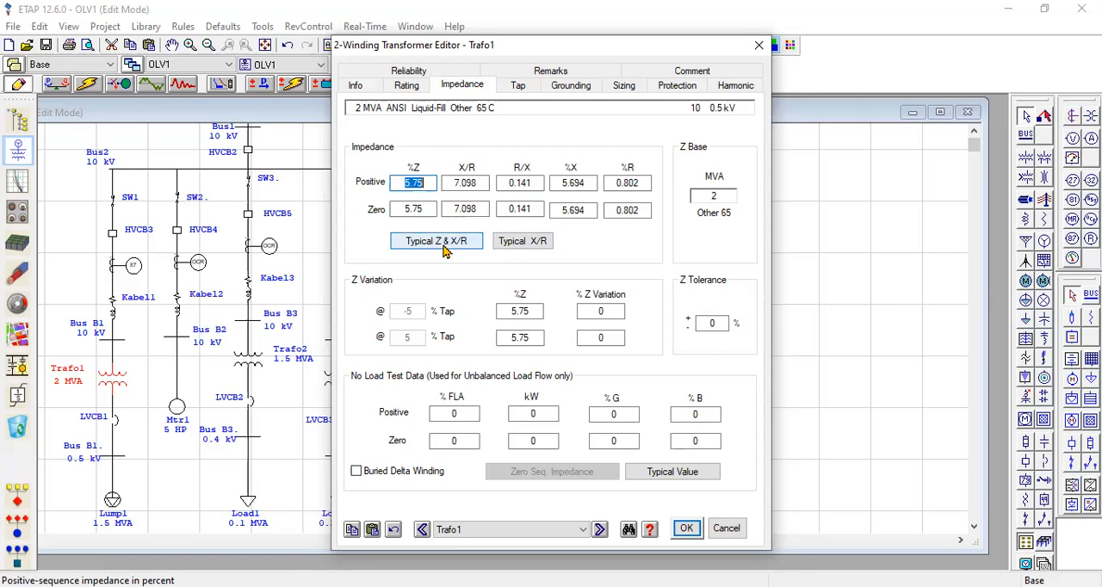
left_click(357, 86)
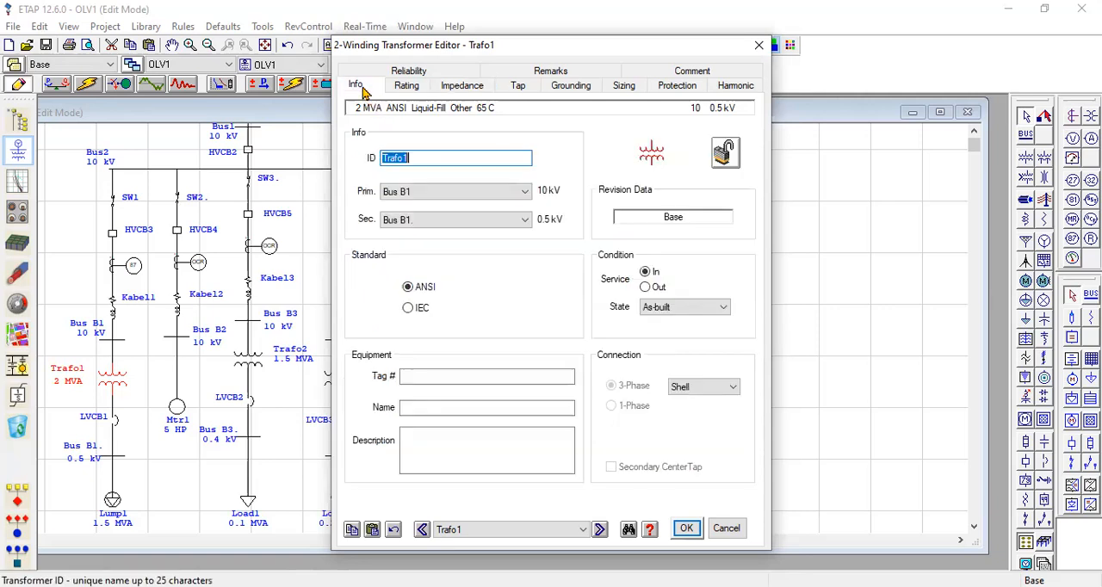
left_click(526, 192)
left_click(525, 192)
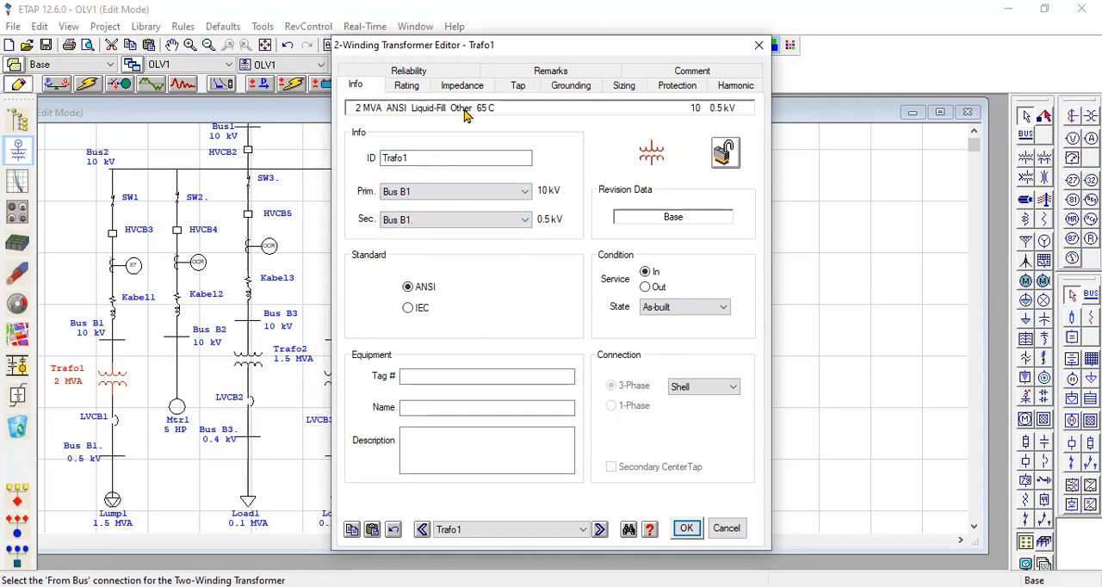
Review Trafo1's primary and secondary voltage and power ratings, and close its editor.
left_click(406, 85)
left_click(438, 184)
left_click_drag(437, 183, 401, 185)
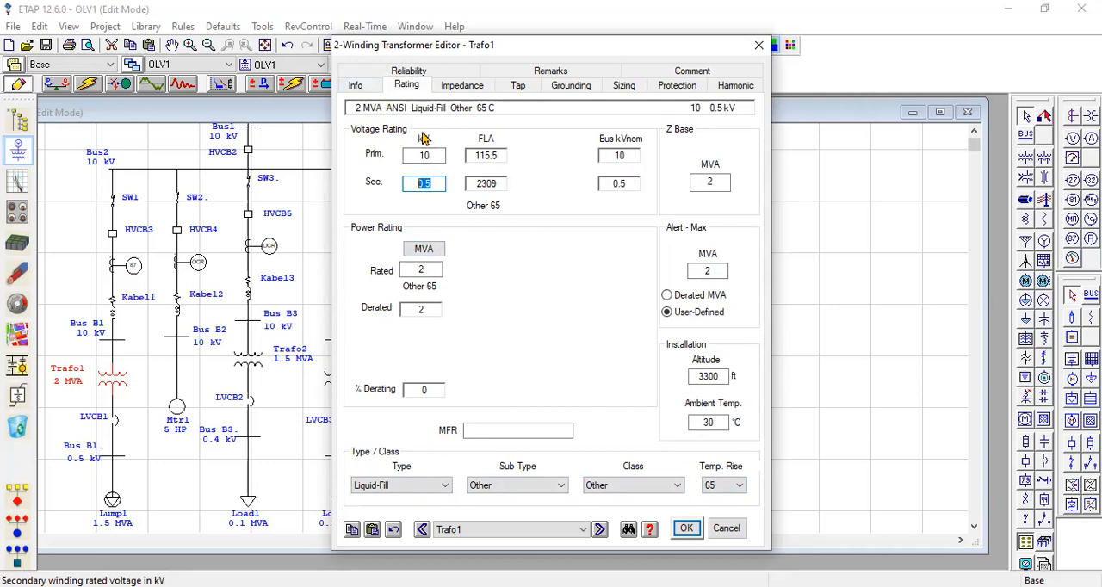
left_click(686, 530)
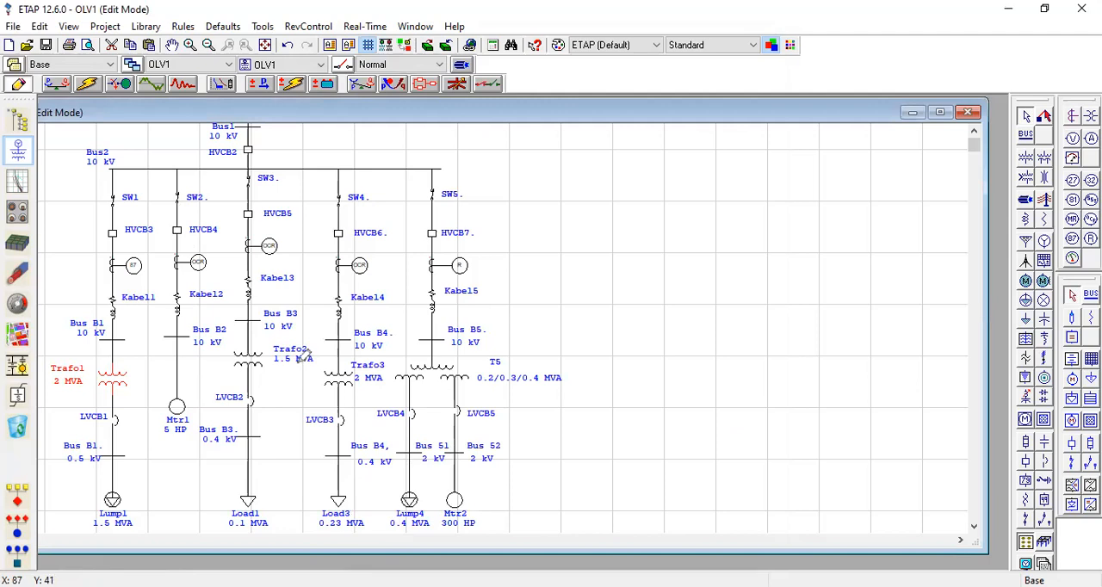
Examine the bus connections and winding impedance data of the three-winding transformer T5.
left_click_drag(299, 361, 327, 354)
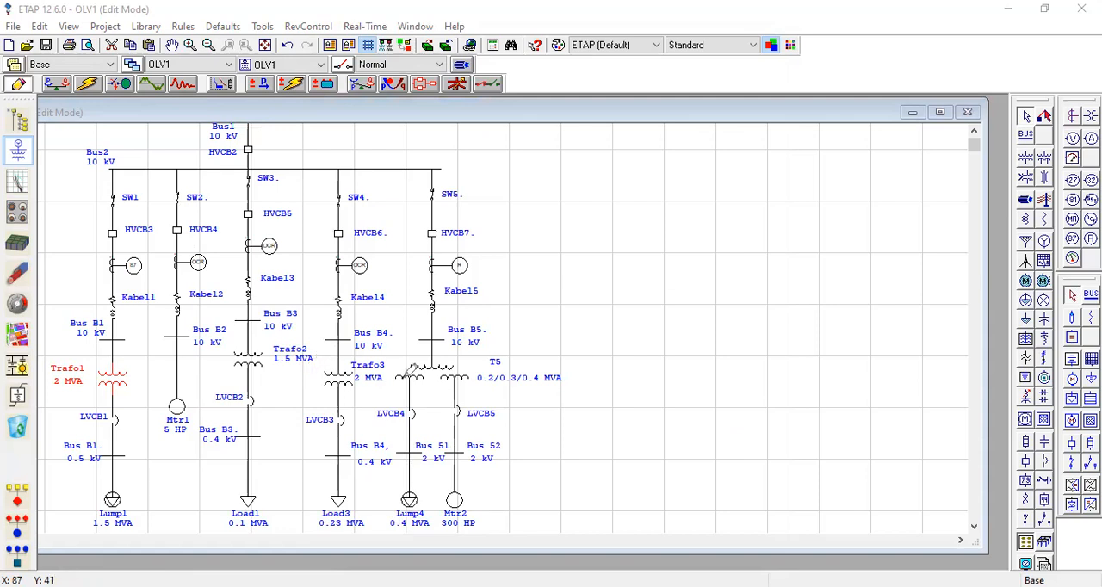
left_click_drag(386, 372, 405, 372)
double_click(434, 372)
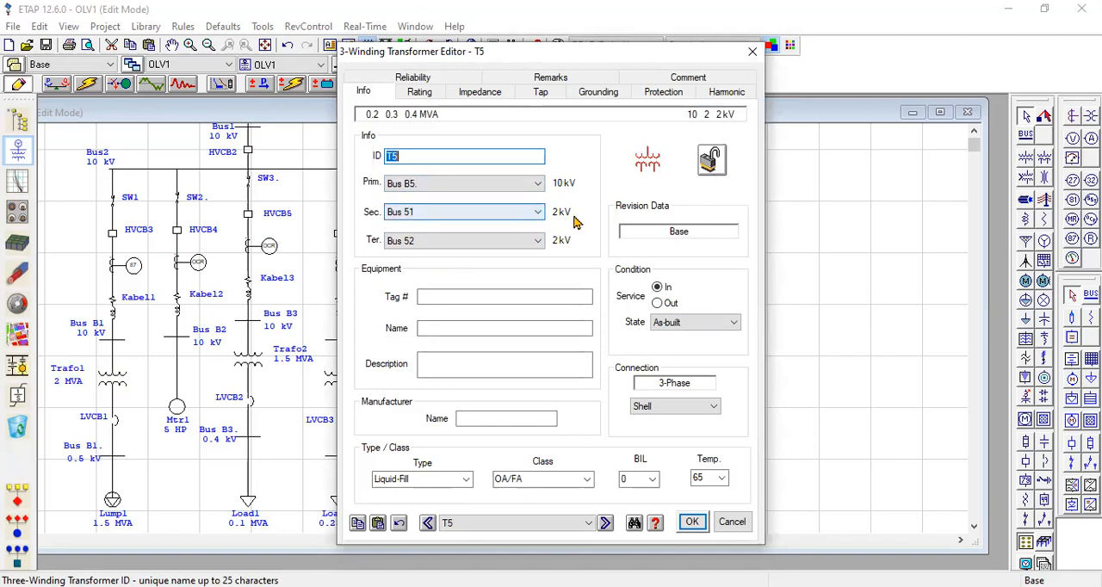
left_click(540, 245)
left_click(540, 247)
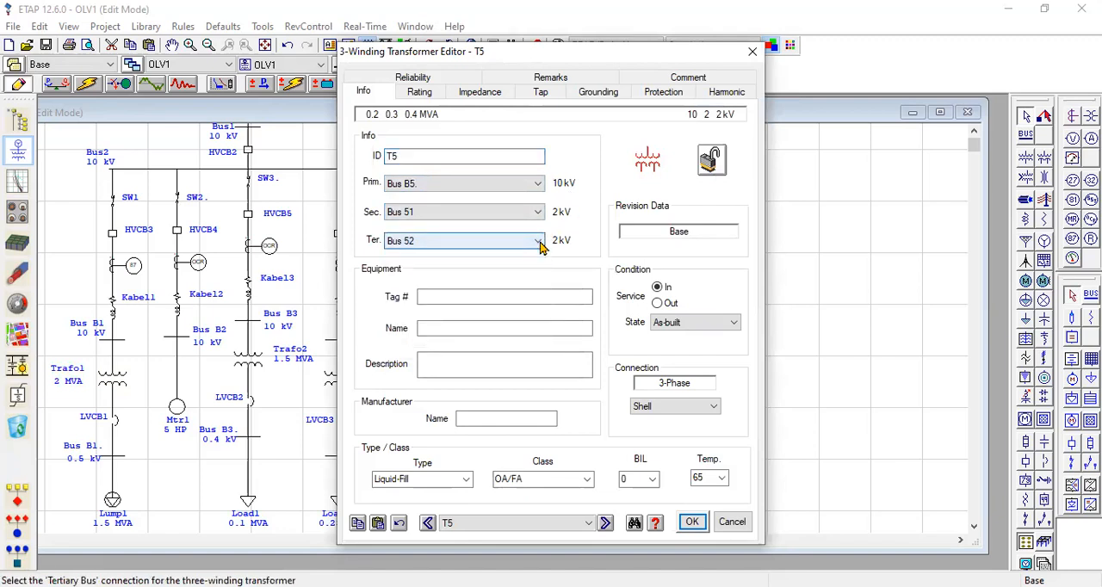
left_click_drag(710, 52, 717, 70)
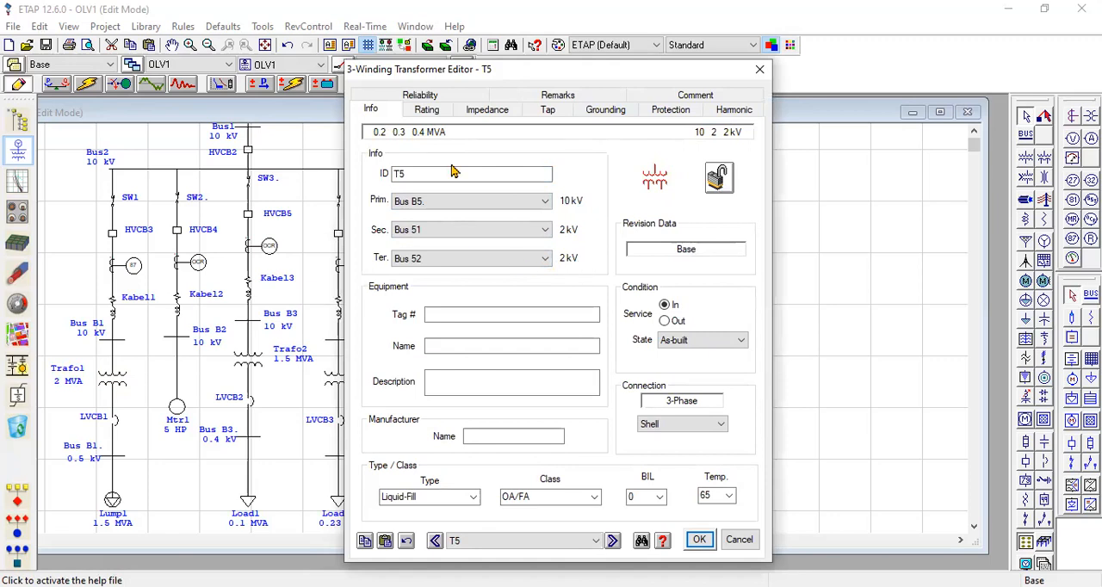
left_click(487, 109)
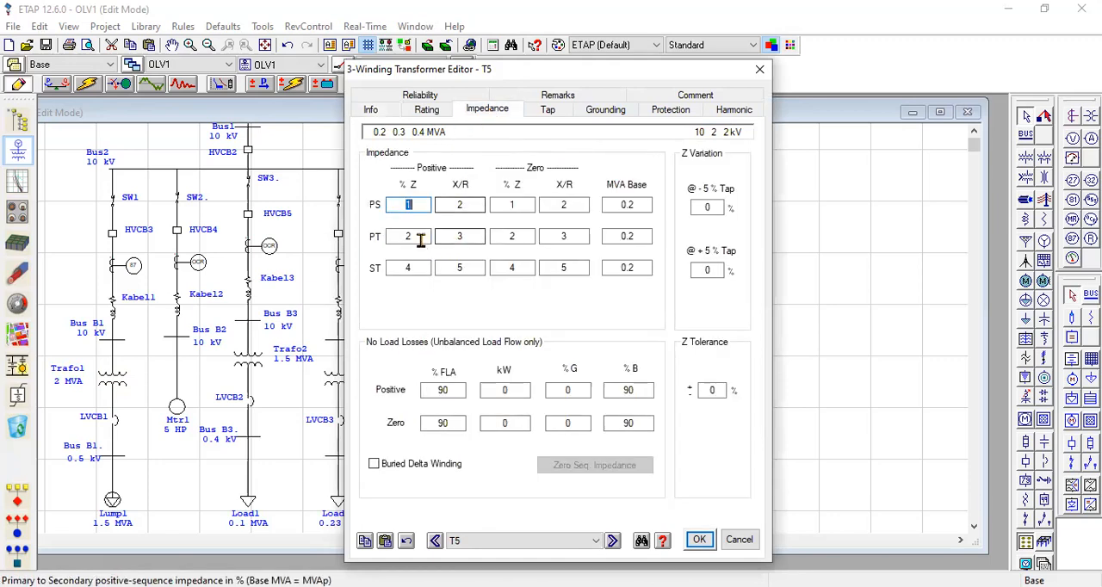
Review the primary, secondary and tertiary impedance and X/R values of transformer T5, and close its editor.
left_click(414, 204)
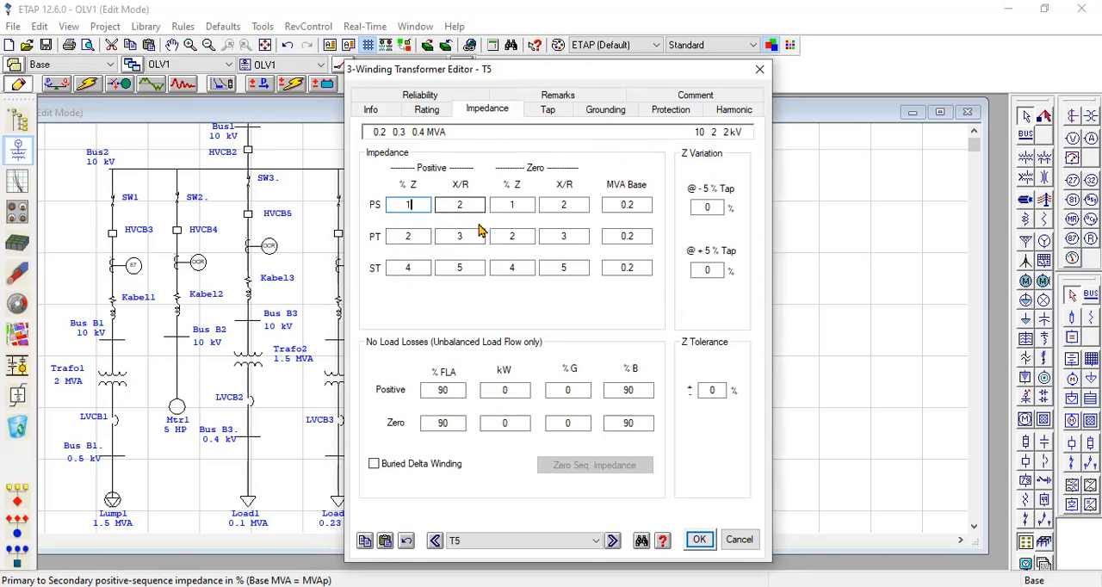
left_click(457, 267)
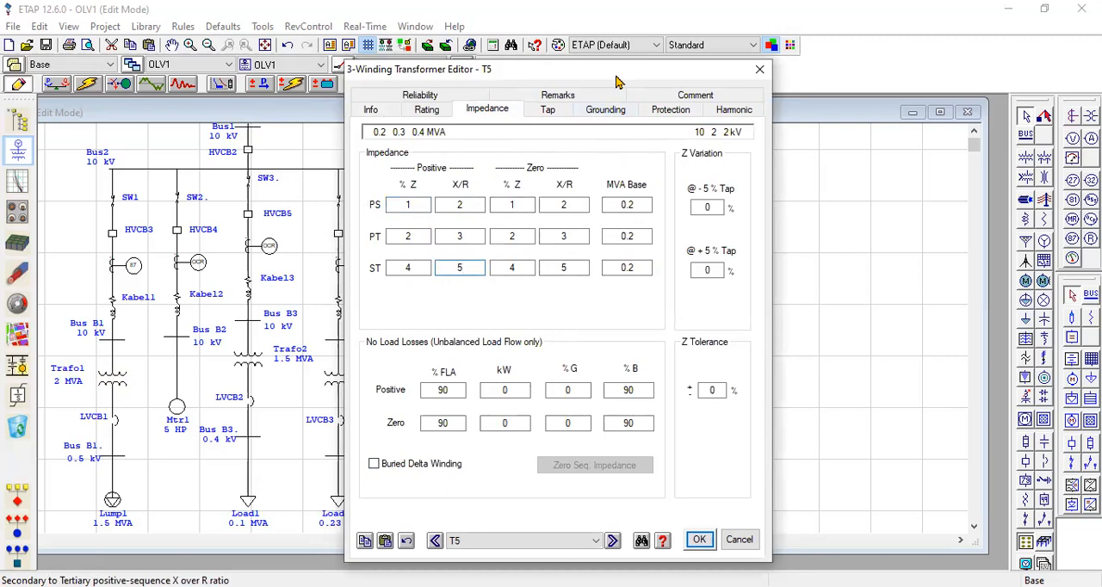
left_click(701, 540)
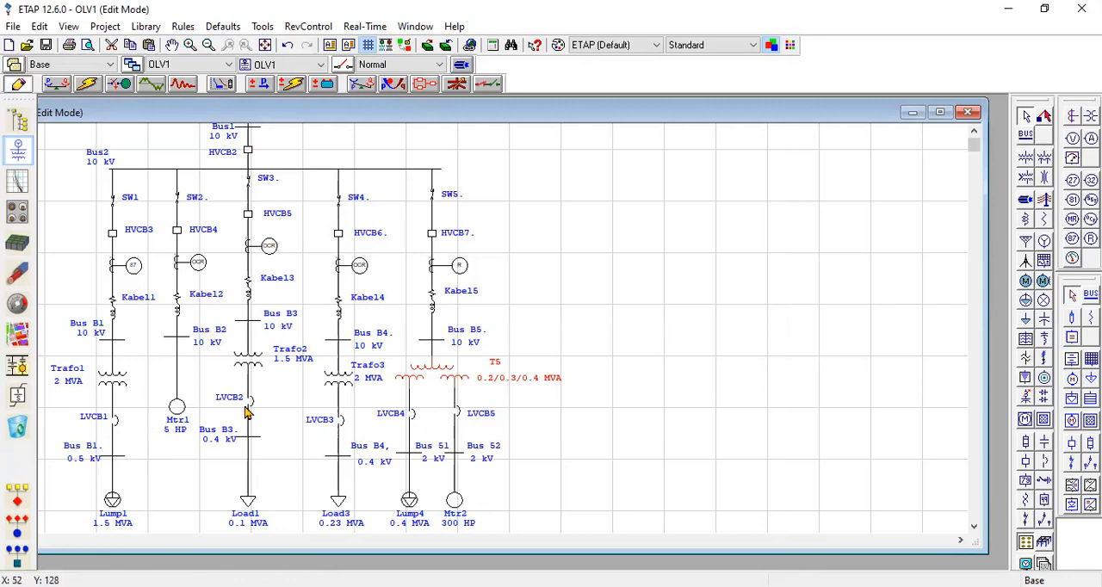
Review the manufacturer, model and continuous current rating of low-voltage breaker LVCB1, and close its editor.
double_click(117, 425)
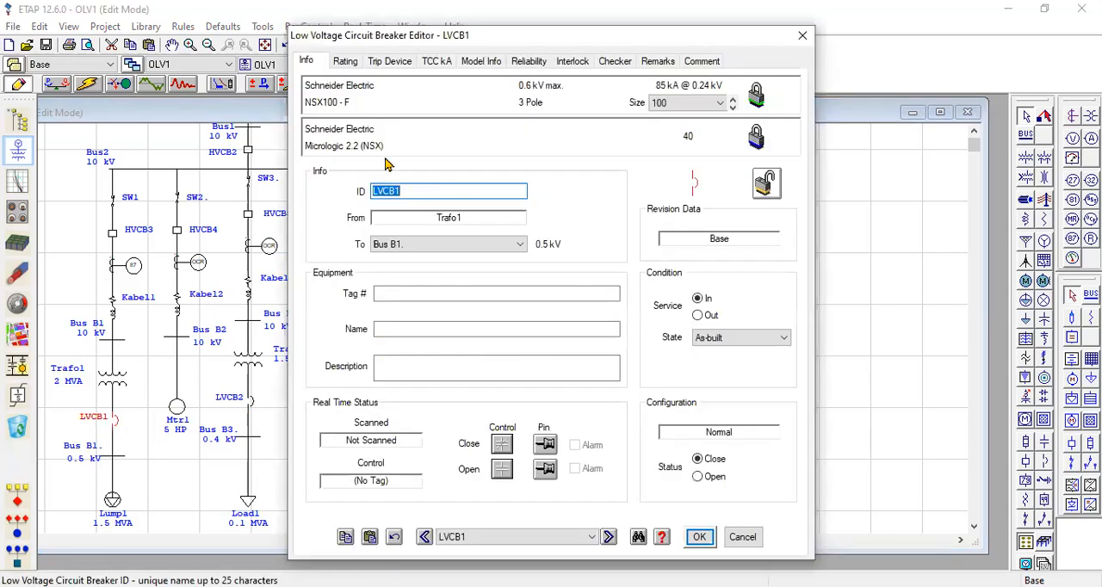
left_click(354, 64)
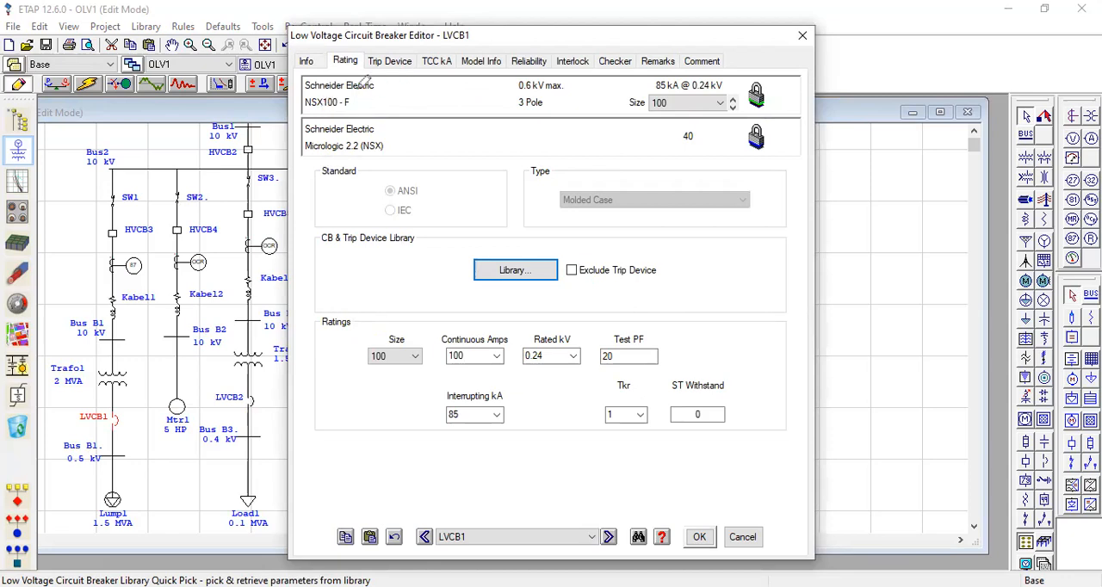
mouse_move(374, 83)
left_mouse_down()
mouse_move(392, 87)
mouse_move(387, 103)
left_mouse_up()
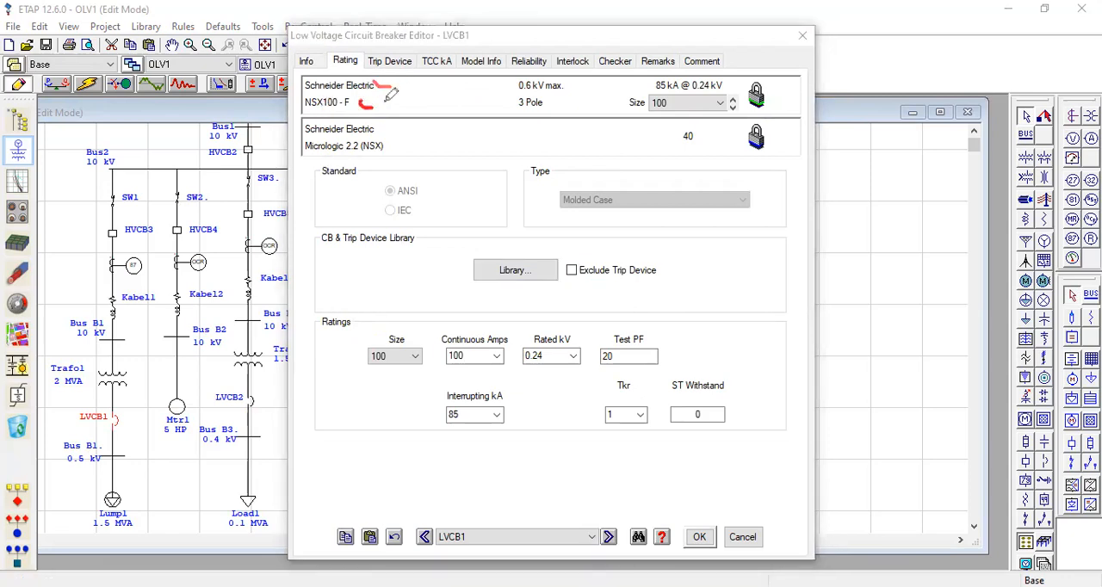
left_click_drag(481, 355, 503, 349)
left_click_drag(489, 357, 509, 347)
left_click(699, 537)
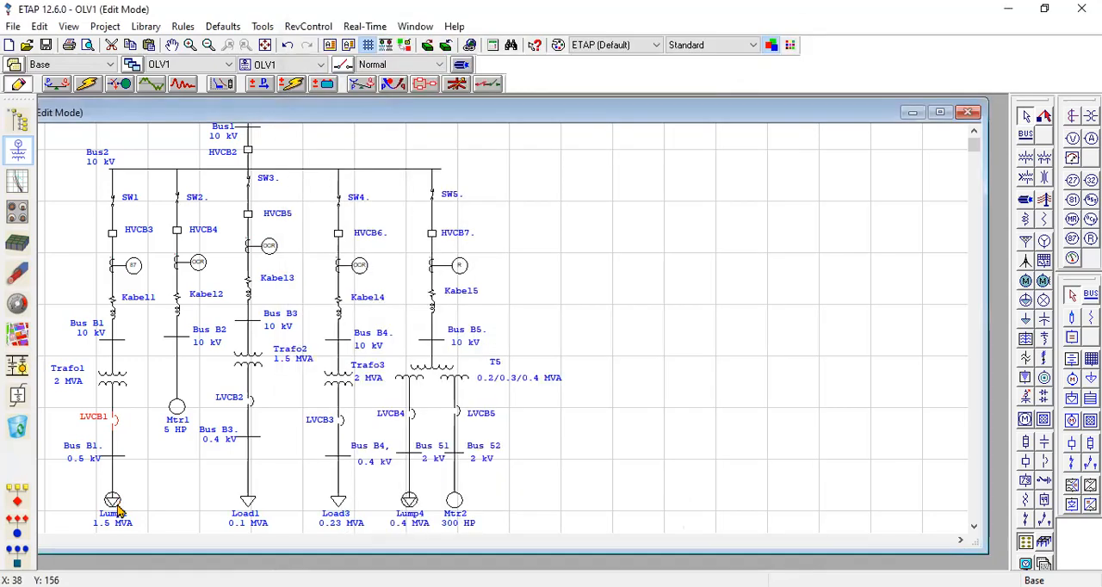
Examine the MVA and current ratings in the nameplate data of lumped load Lump1.
left_click(114, 503)
double_click(113, 503)
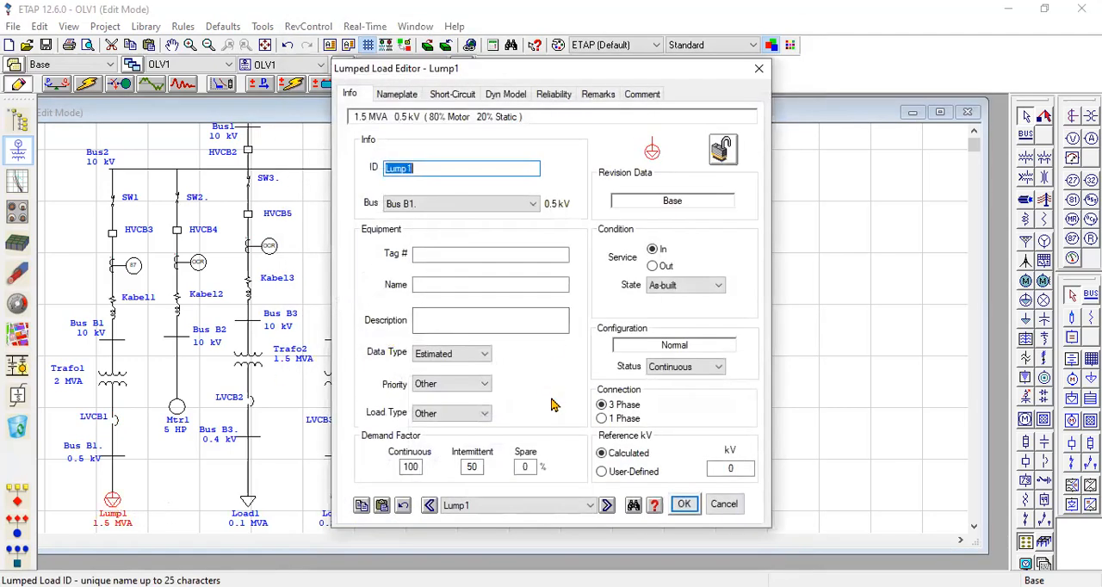
left_click(414, 100)
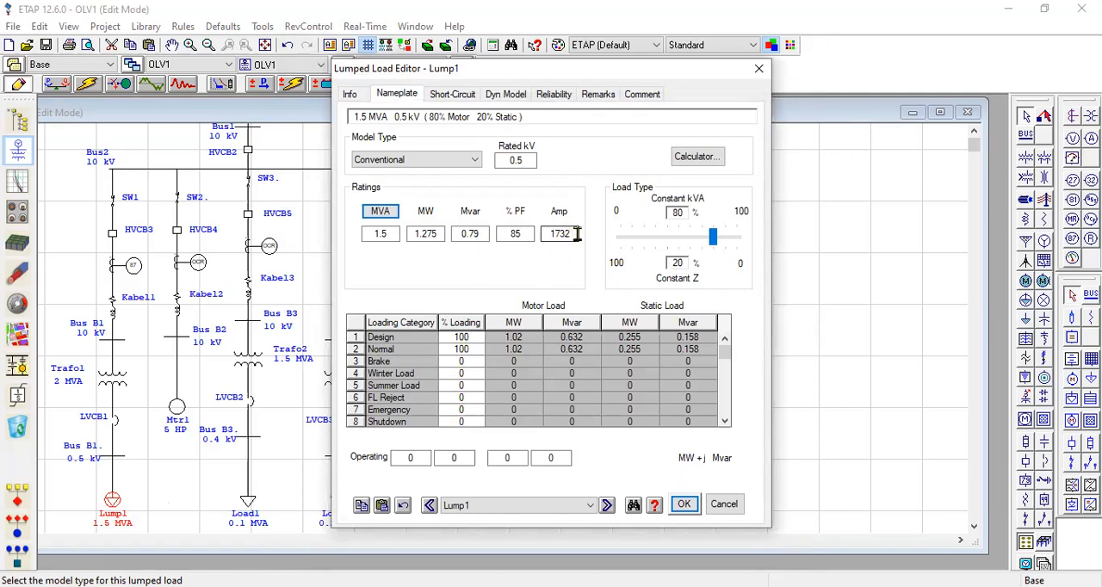
left_click_drag(574, 234, 551, 234)
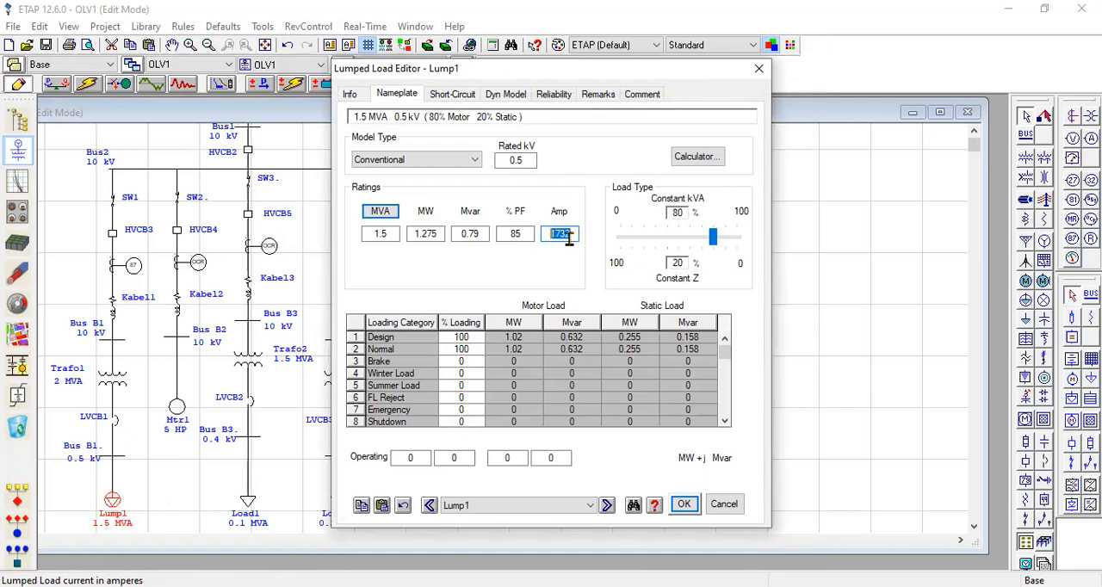
double_click(381, 236)
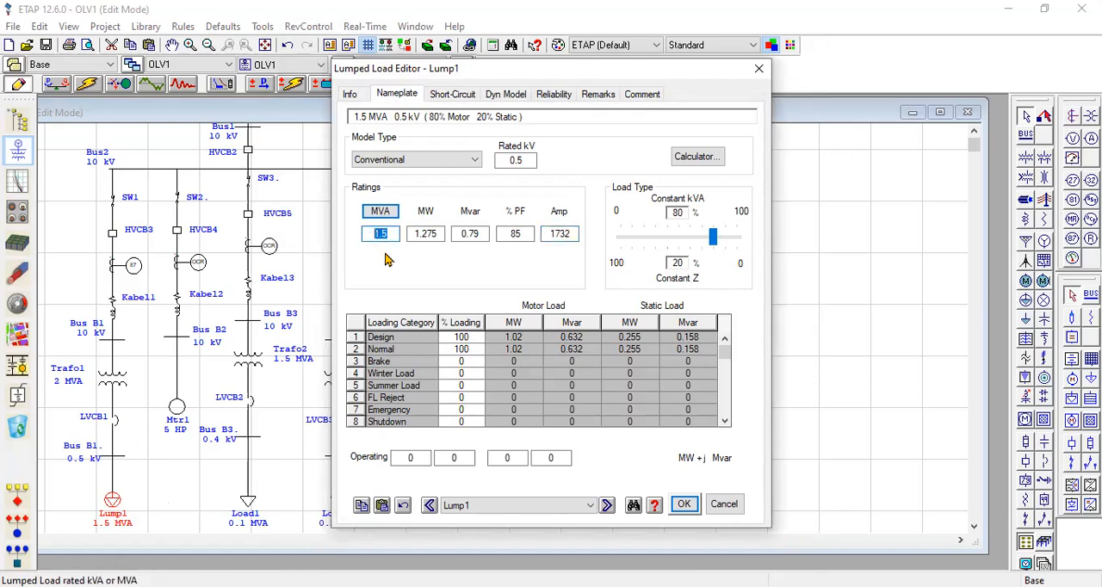
left_click(392, 238)
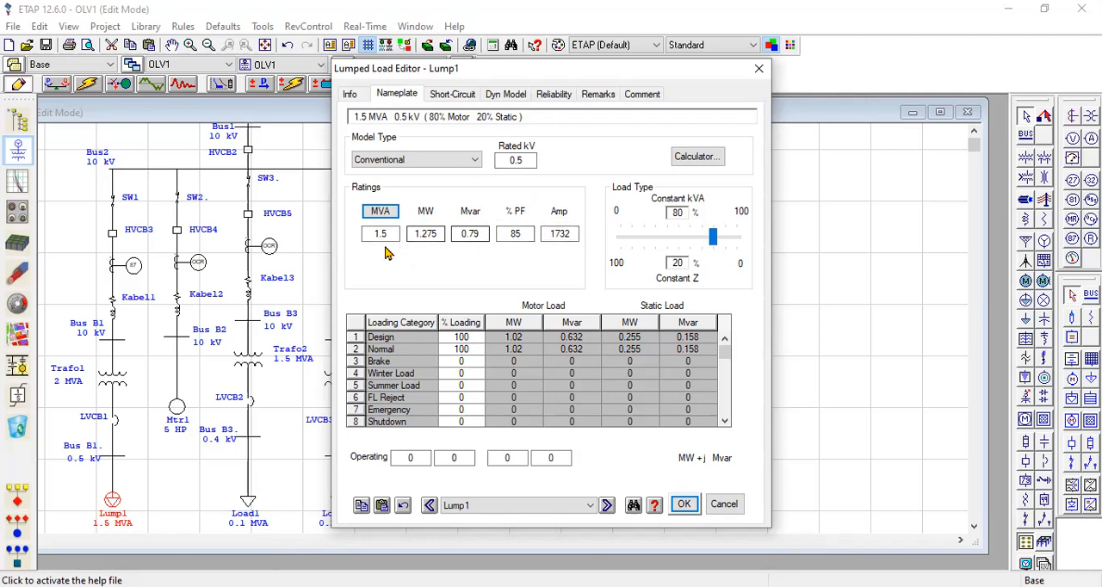
left_click_drag(571, 235, 541, 235)
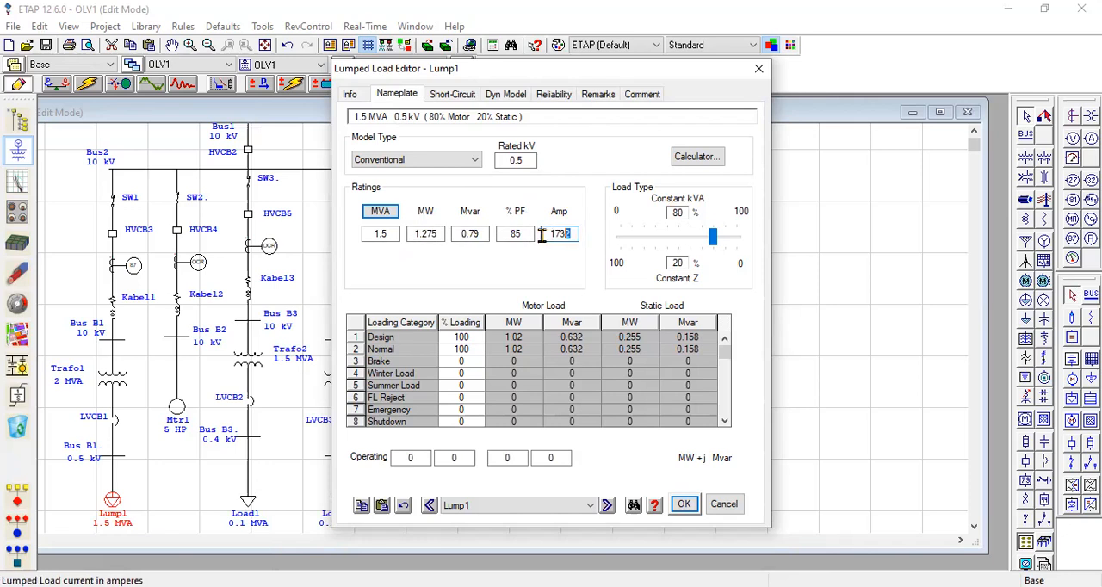
Try rated powers of 0.2, 0.02 and 0.25 MVA for lumped load Lump1.
left_click_drag(397, 234, 372, 239)
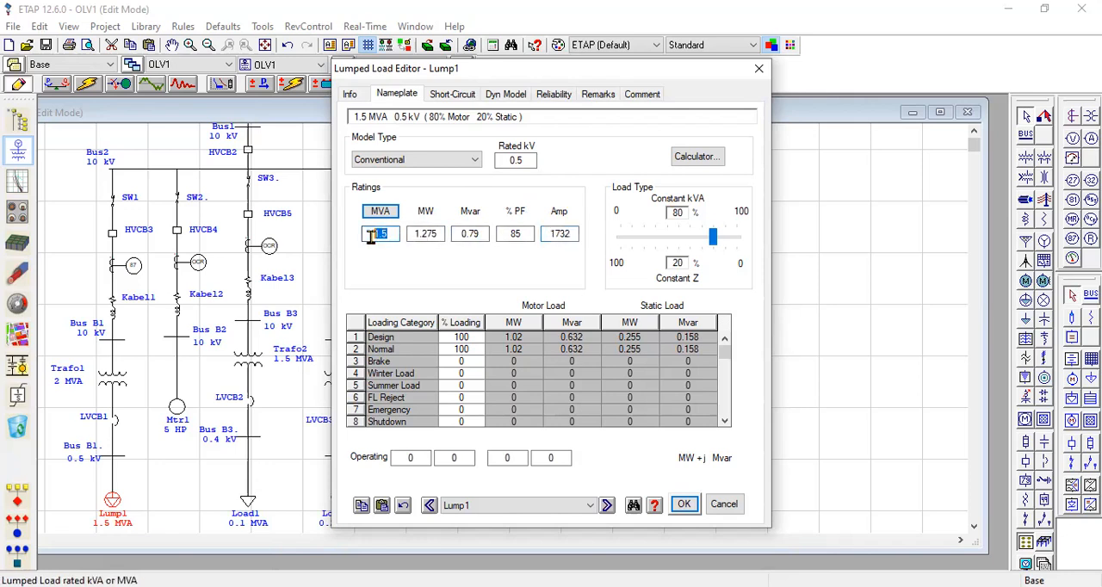
type("0.2")
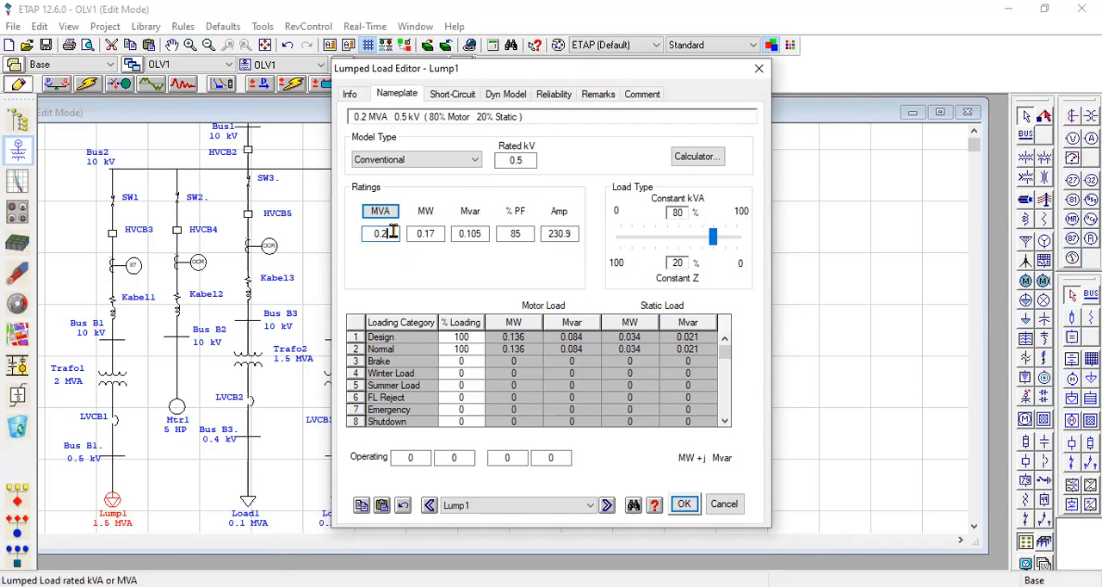
type(".02")
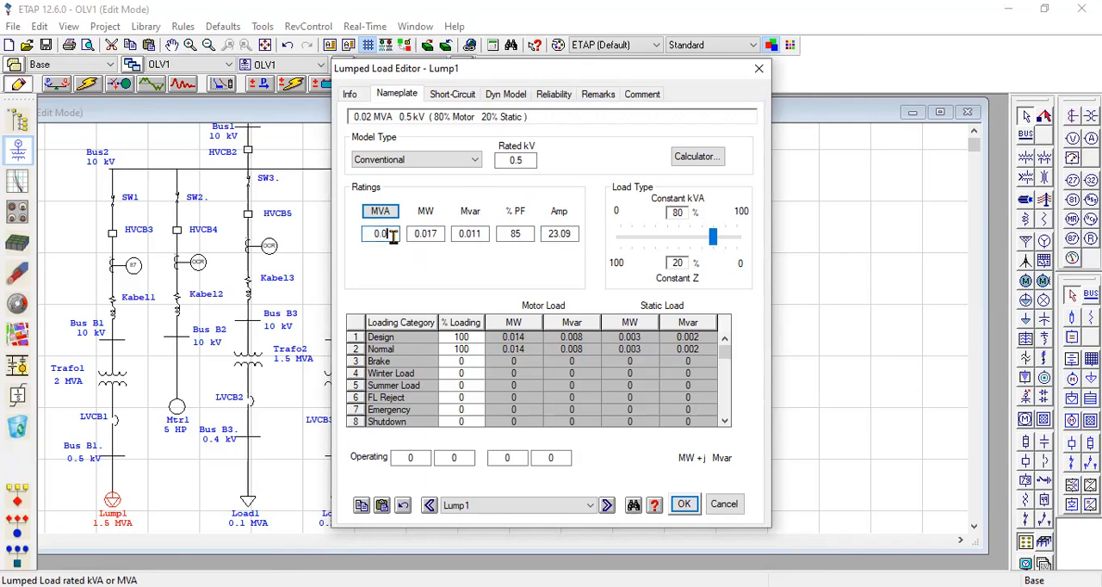
left_click(409, 271)
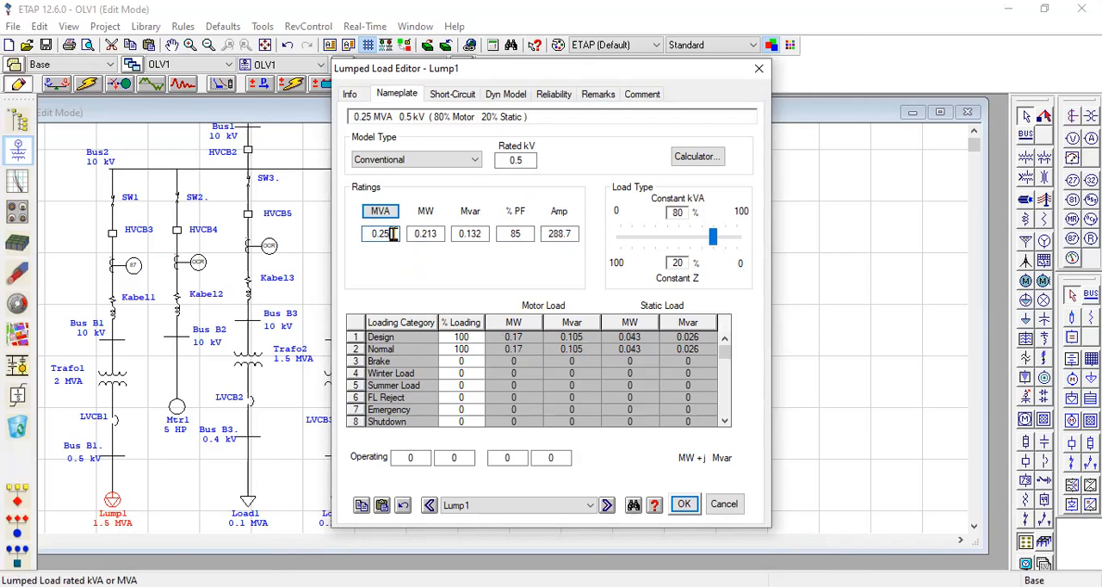
Try rated powers of 0.15 and 0.06 MVA for lumped load Lump1.
key("BackSpace")
type("15")
left_click(407, 269)
left_click(394, 236)
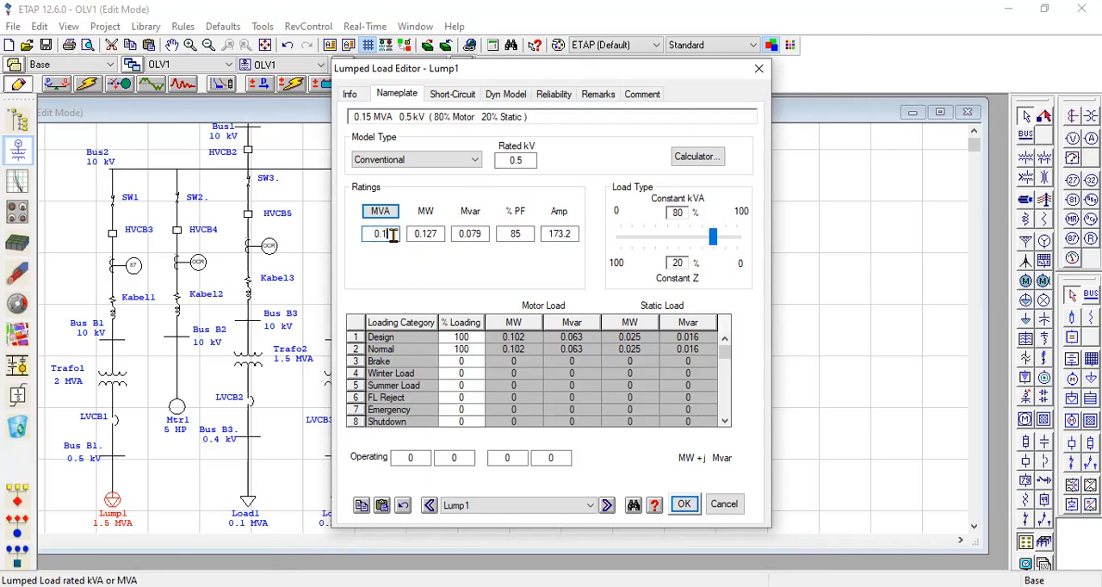
type(".06")
left_click(414, 267)
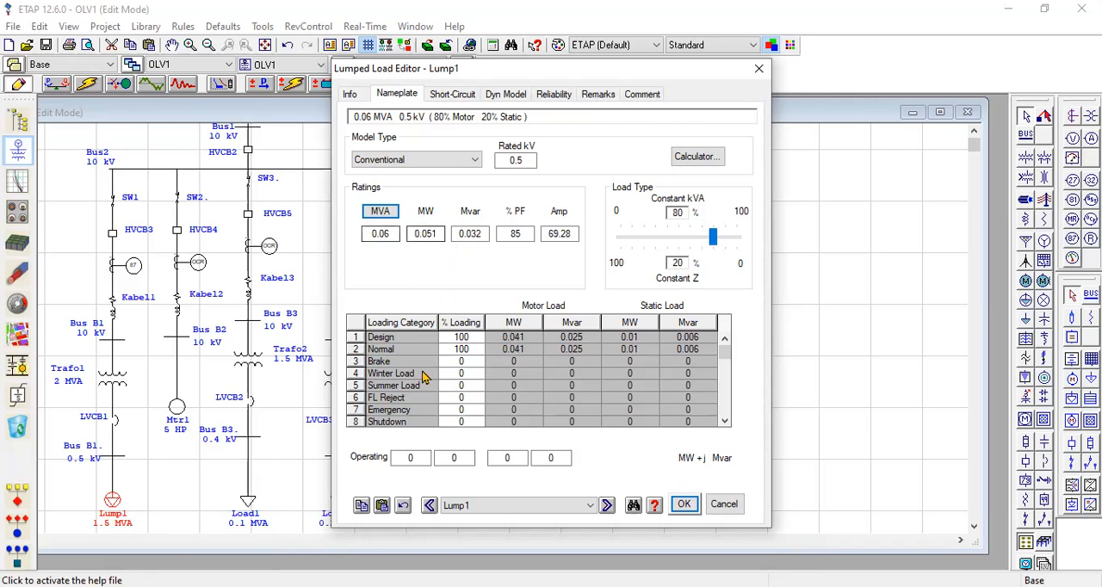
Set lumped load Lump1's rated power to 0.07 MVA and save the change by closing its editor.
left_click(395, 234)
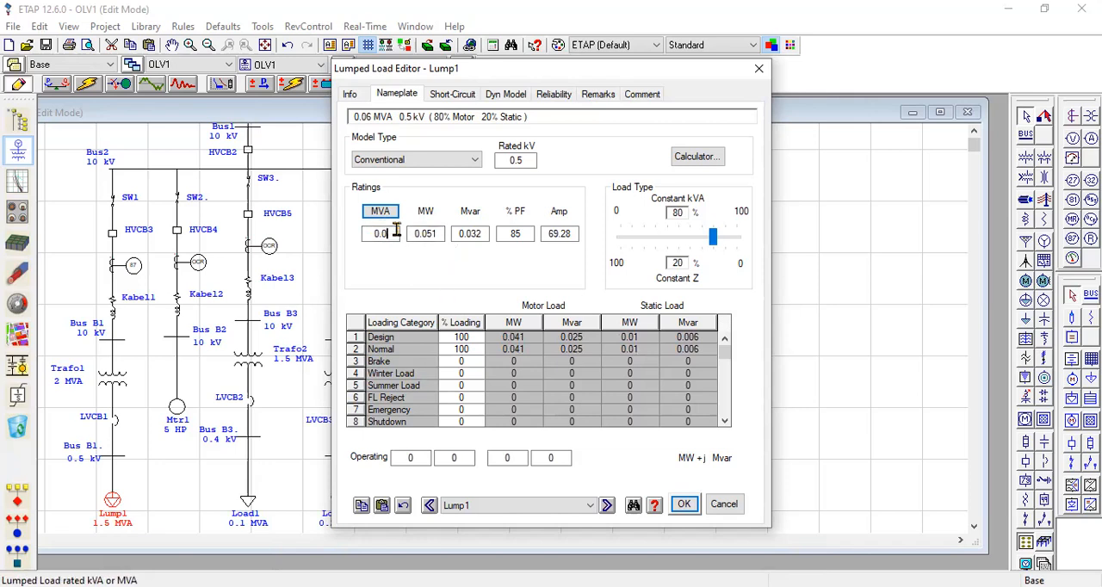
type("7")
key("Return")
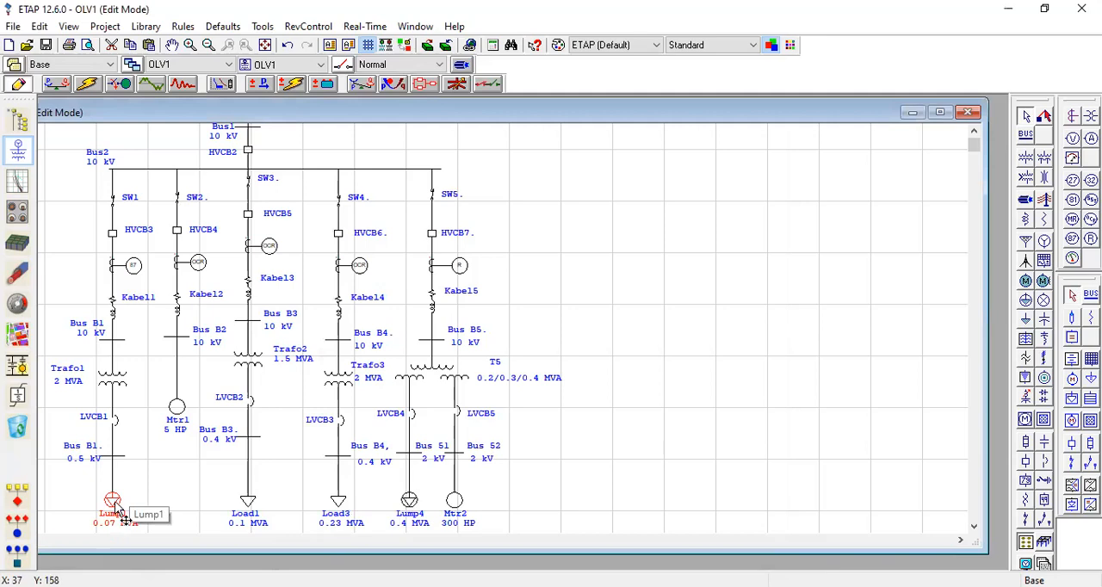
Review the general and nameplate data of induction motor Mtr1.
left_click(180, 409)
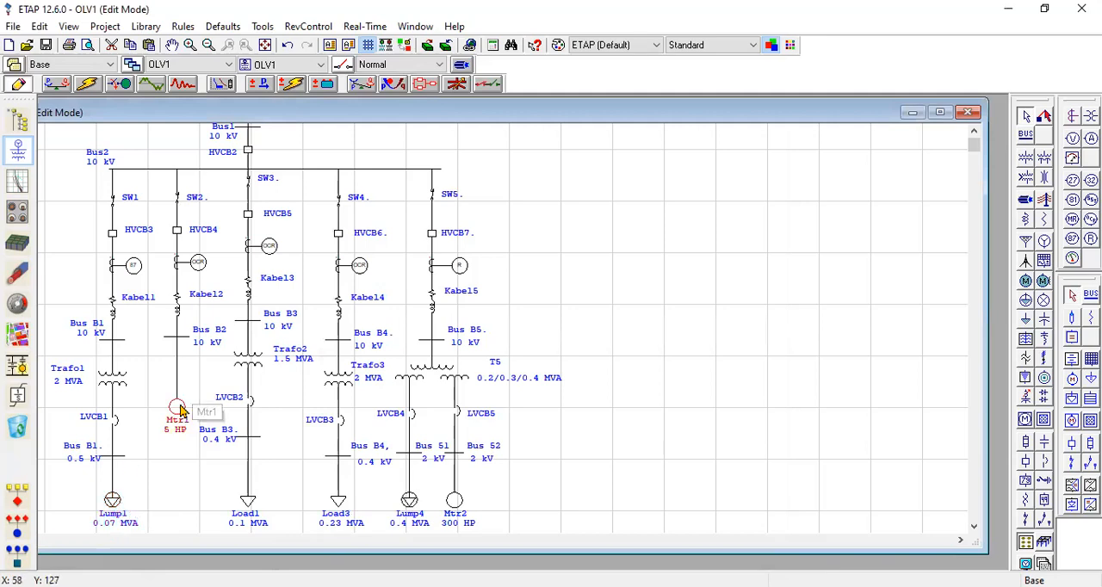
double_click(179, 409)
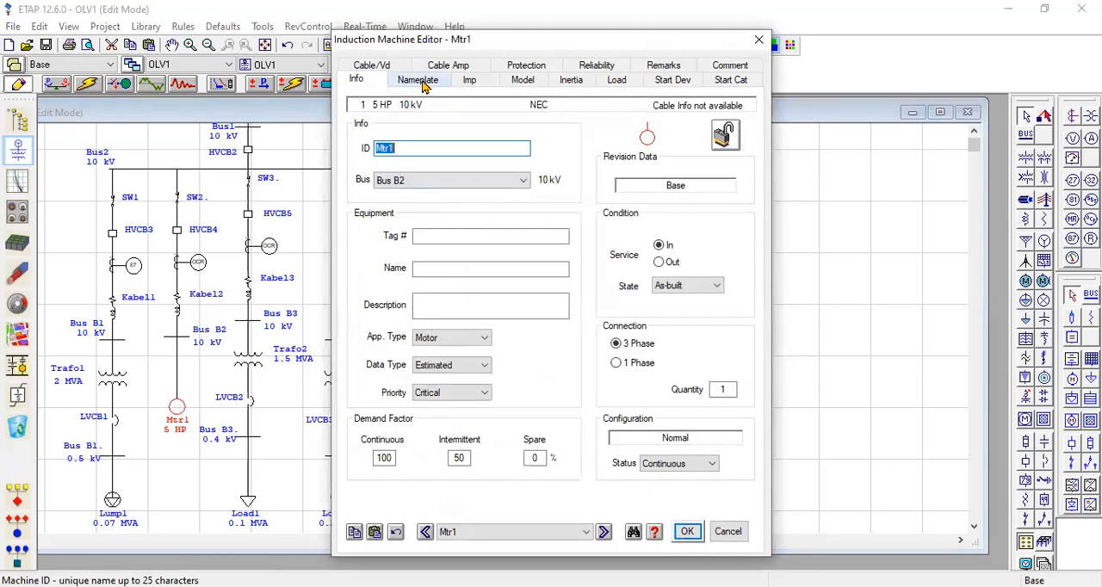
left_click(418, 80)
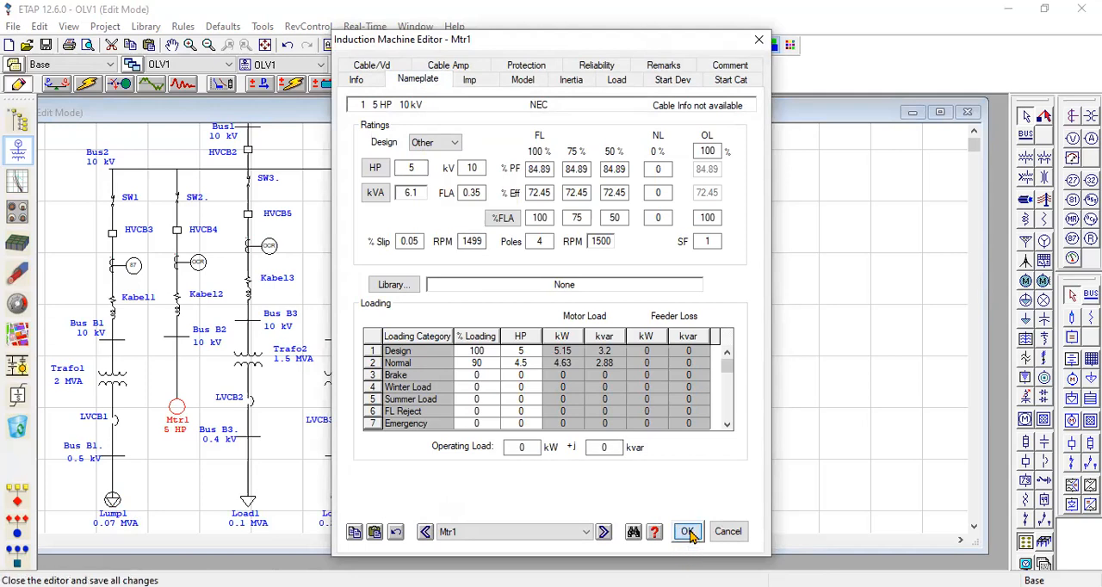
Examine the manufacturer, model and ratings of low-voltage breaker LVCB2.
left_click(249, 402)
double_click(249, 405)
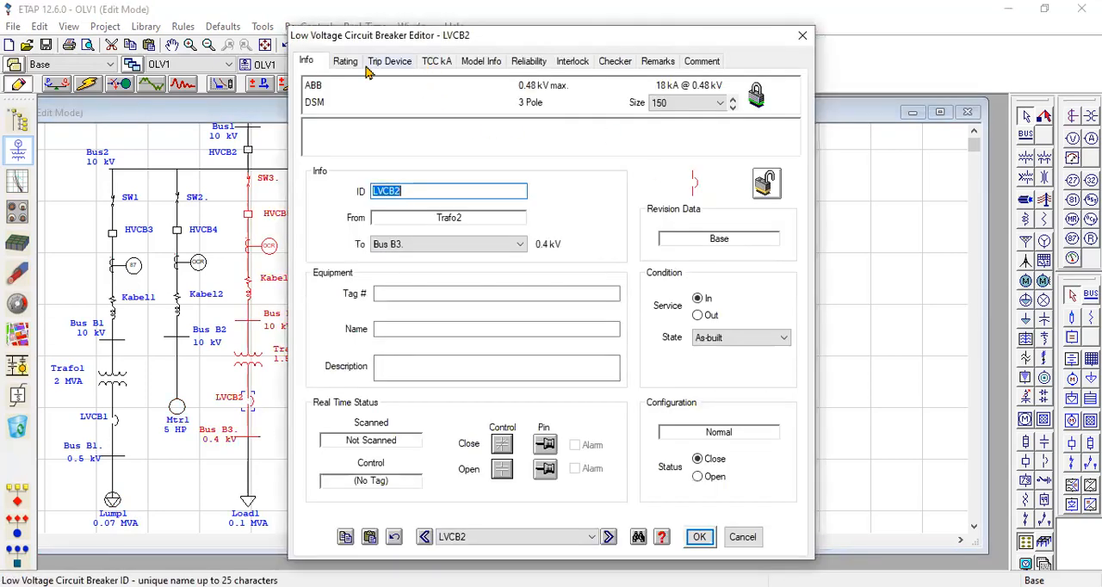
left_click(346, 62)
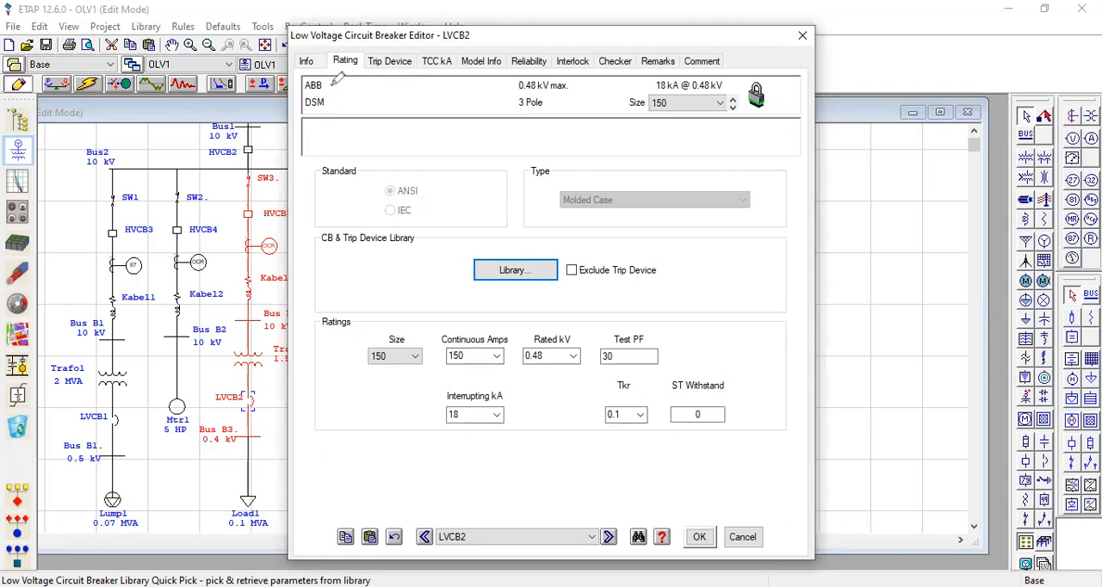
mouse_move(331, 87)
left_mouse_down()
mouse_move(349, 81)
mouse_move(354, 109)
left_mouse_up()
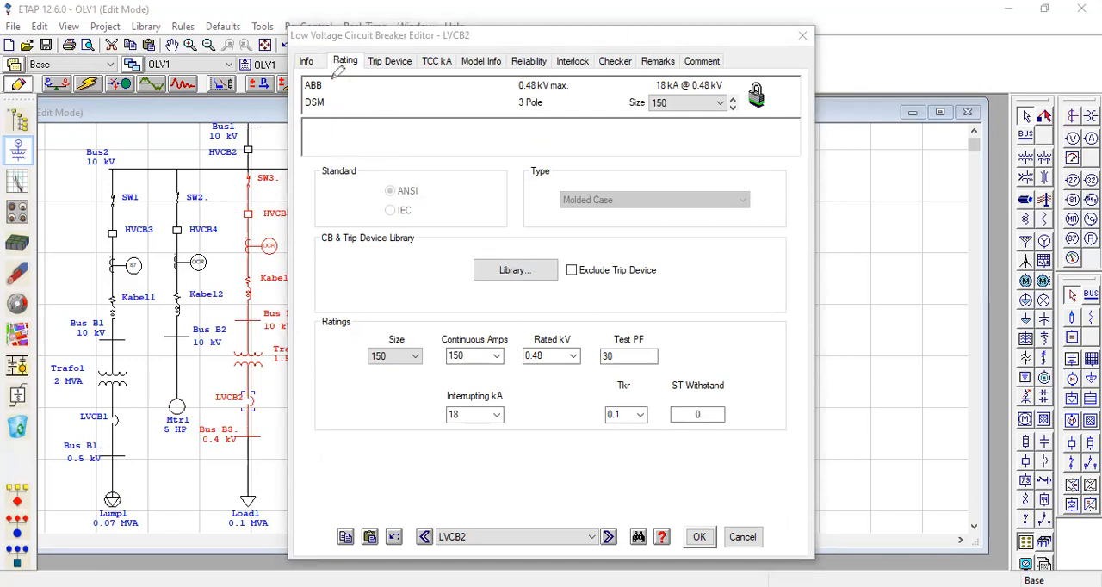
mouse_move(336, 79)
left_mouse_down()
mouse_move(338, 111)
mouse_move(302, 98)
mouse_move(331, 78)
left_mouse_up()
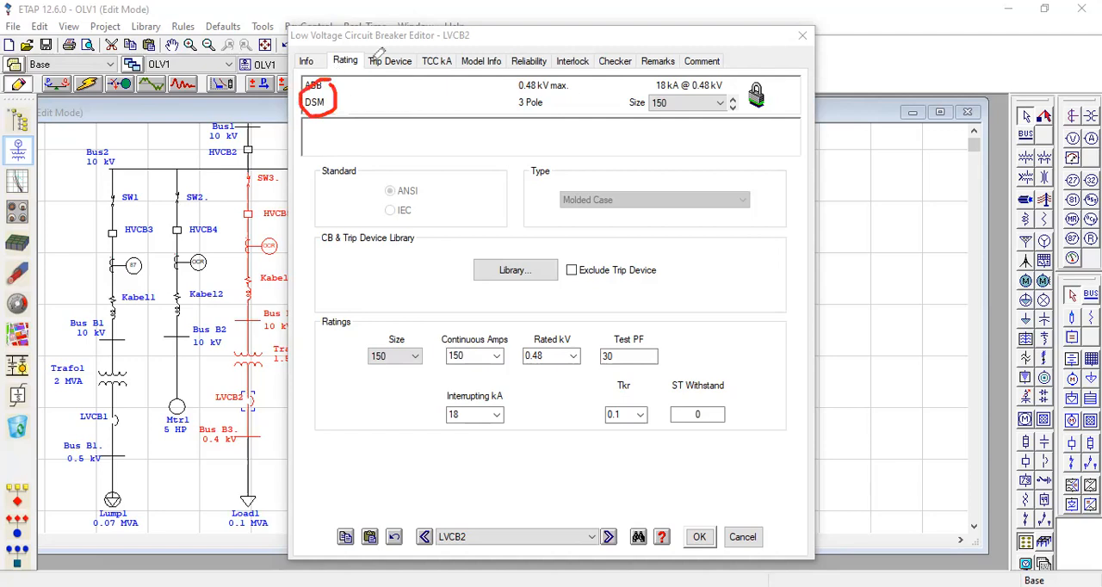
key("Escape")
Review LVCB2's library model, size and short-circuit data, look at Allen-Bradley's models, and close without changing the breaker.
left_click(514, 272)
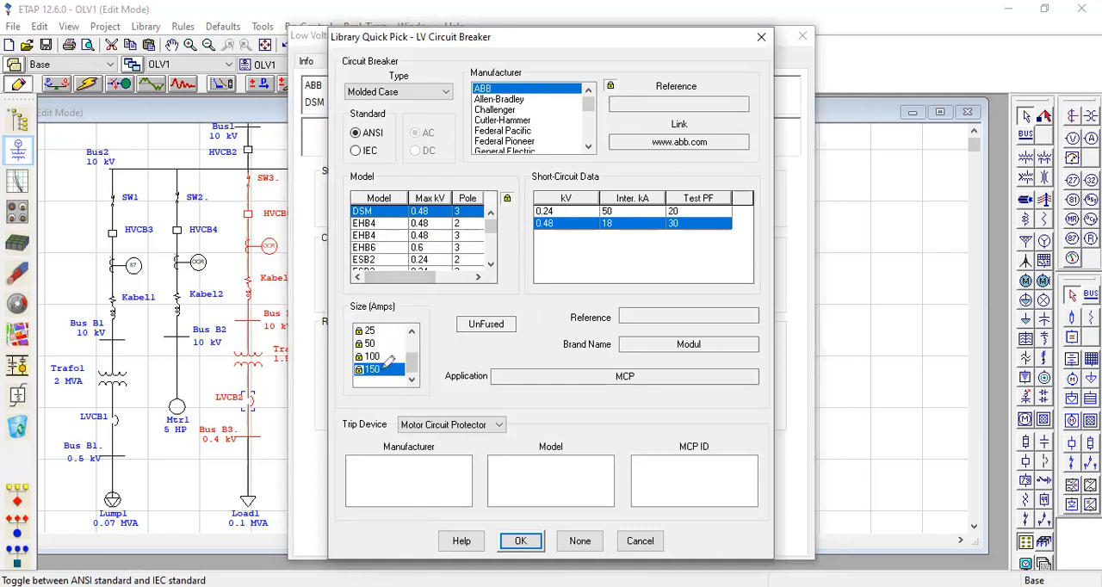
left_click_drag(384, 367, 411, 348)
left_click_drag(389, 214, 391, 226)
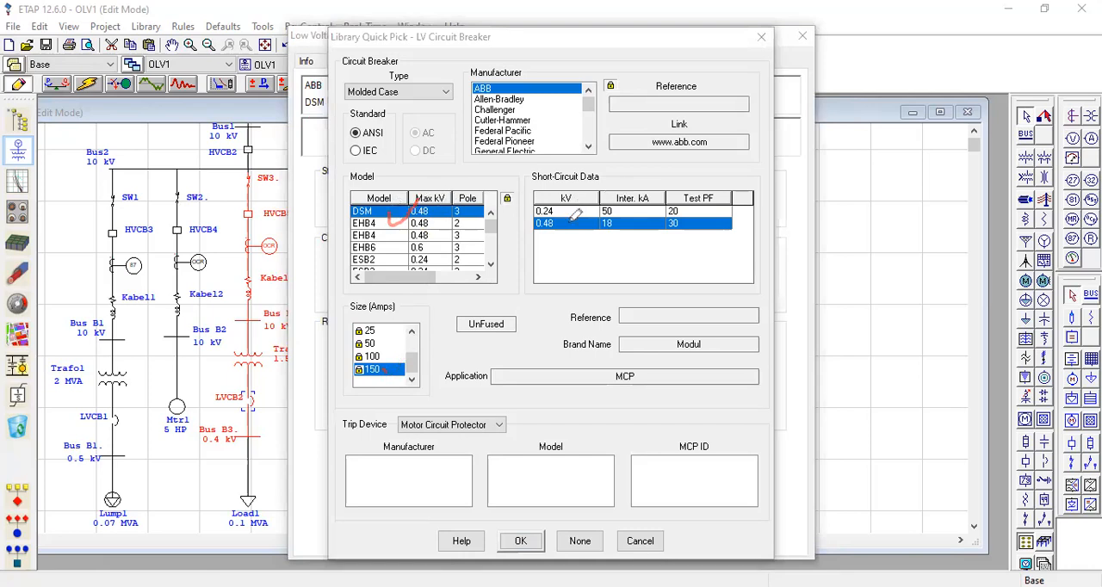
left_click_drag(602, 229, 619, 220)
left_click(589, 98)
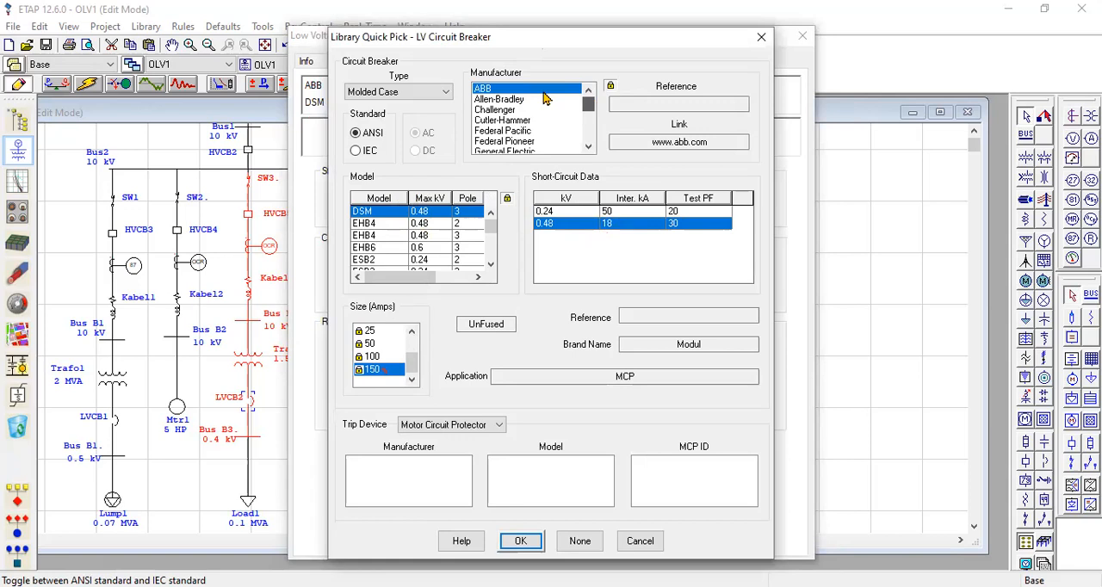
left_click(513, 100)
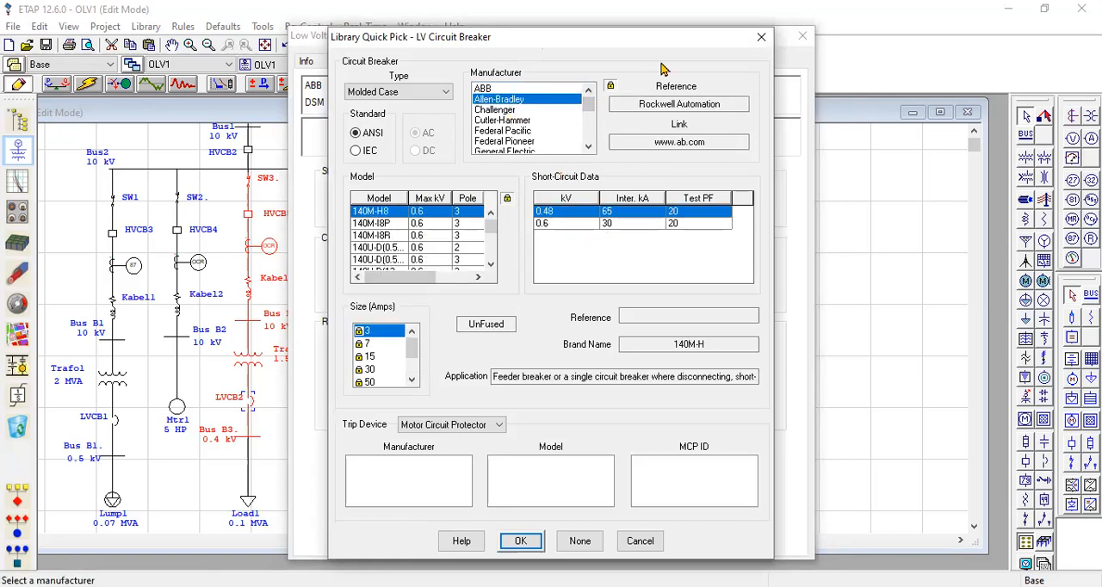
left_click(641, 541)
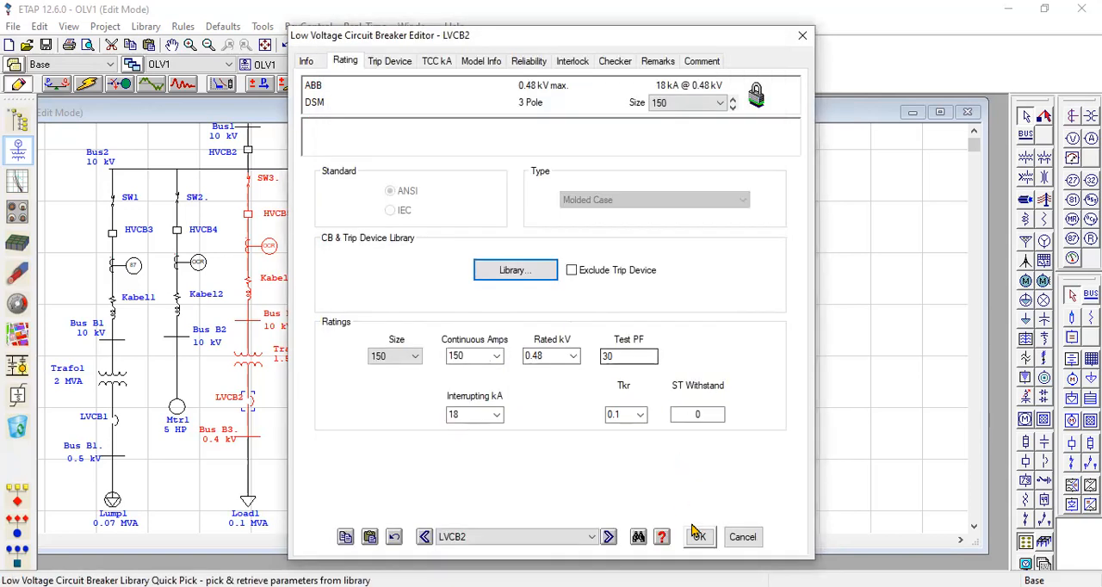
left_click(803, 35)
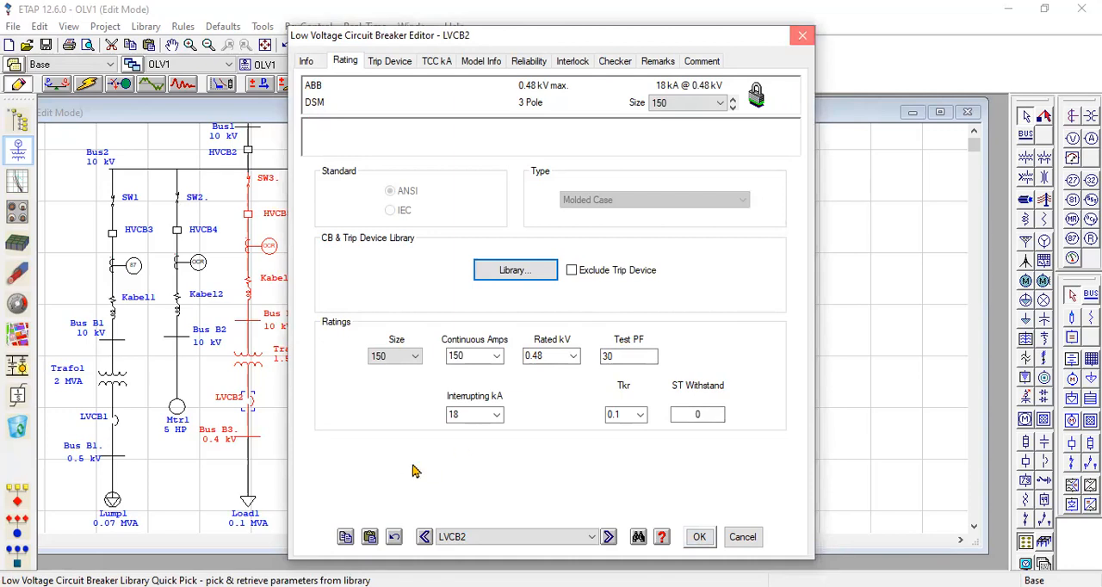
Review the loading ratings of static load Load1 and close its editor.
left_click(248, 504)
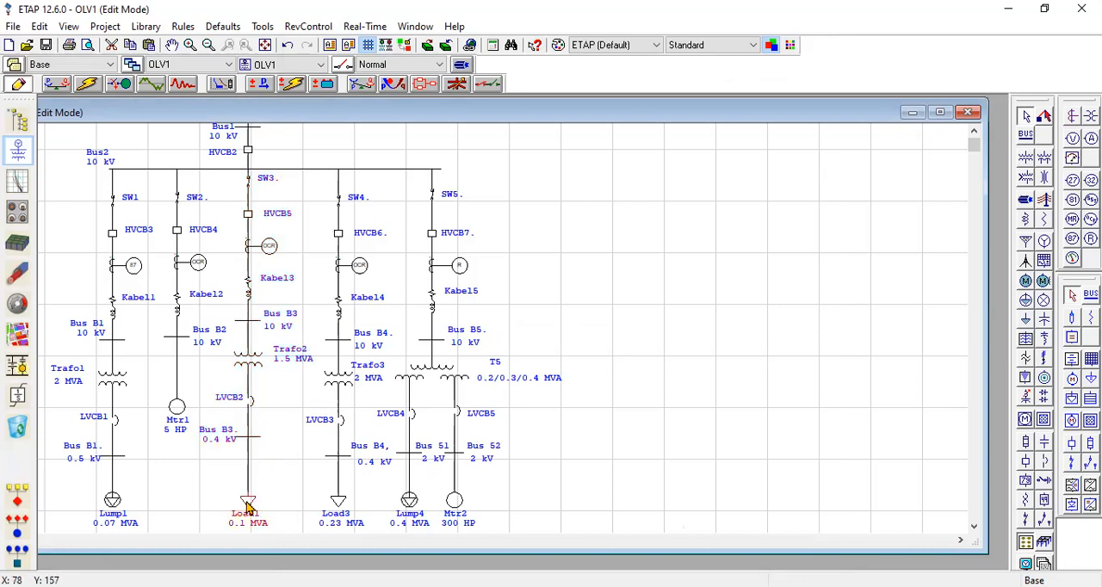
double_click(248, 505)
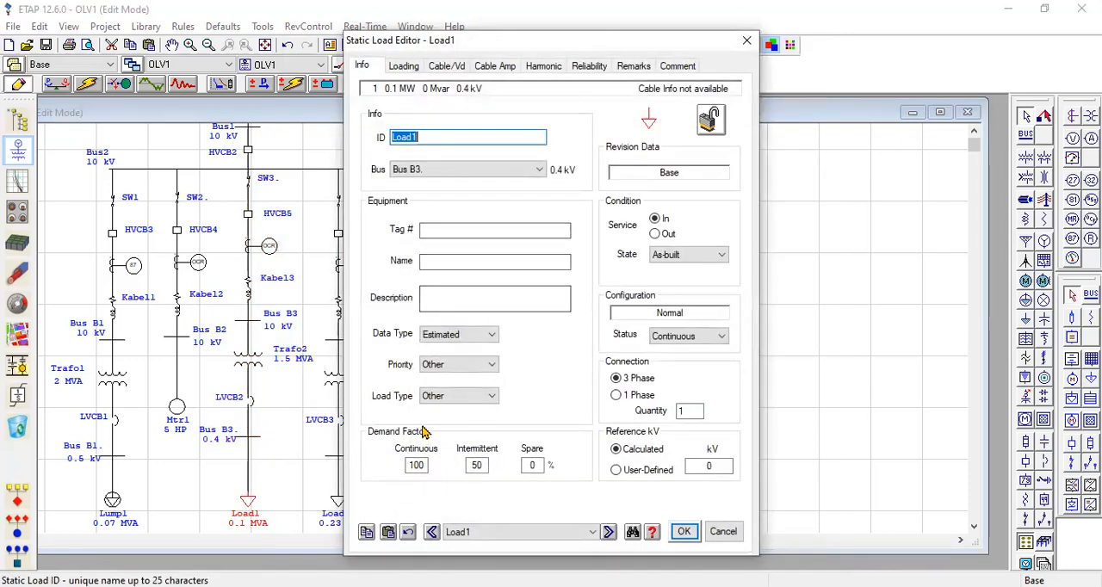
left_click(406, 69)
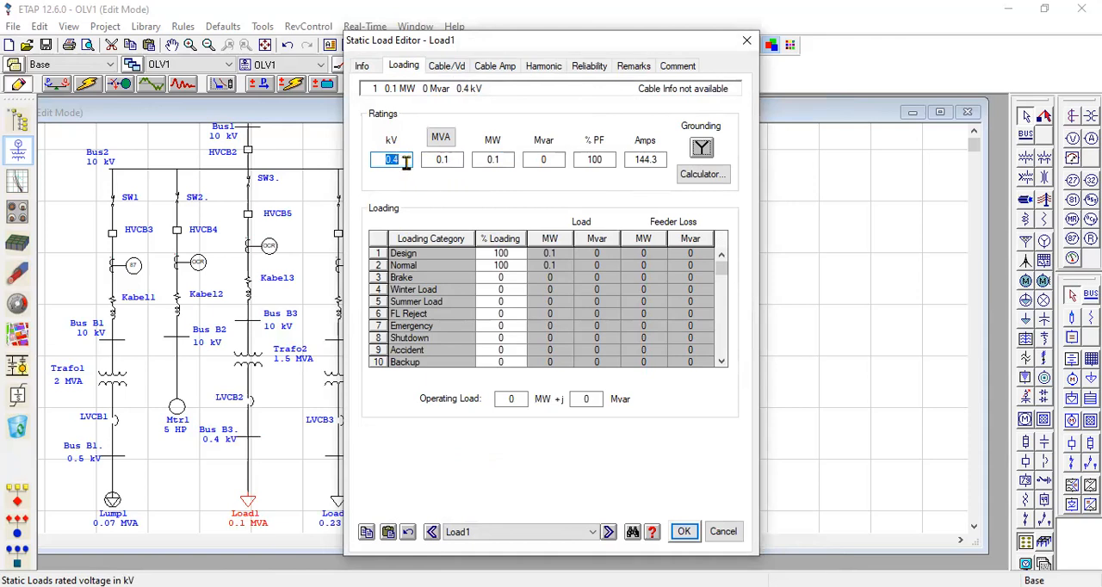
left_click(685, 534)
Examine the manufacturer, model, trip device and ratings of low-voltage breaker LVCB3.
left_click(339, 421)
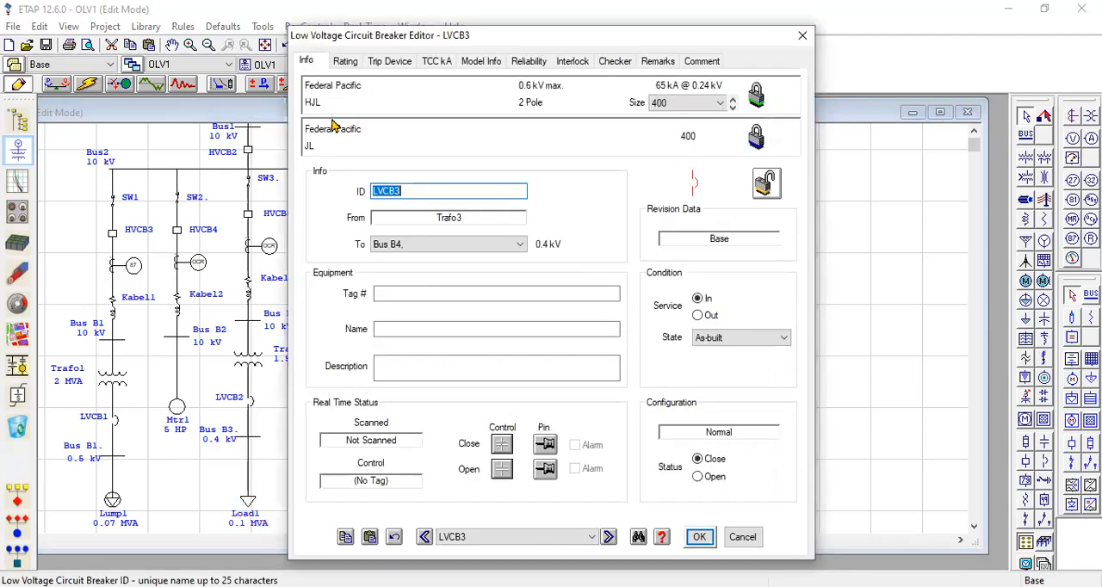
left_click(358, 68)
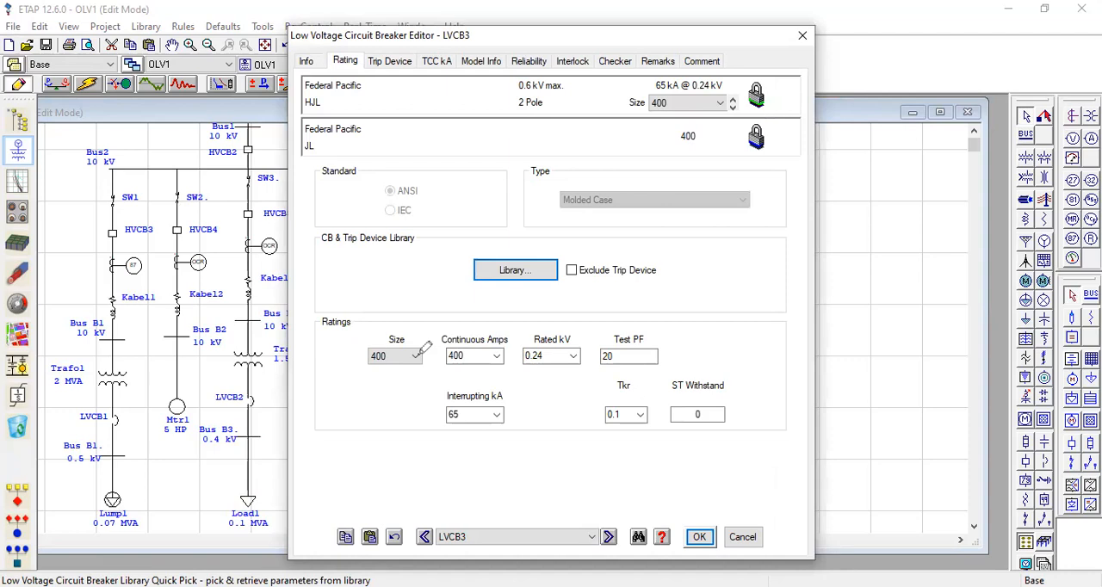
left_click_drag(420, 357, 445, 344)
mouse_move(373, 81)
left_mouse_down()
mouse_move(379, 108)
mouse_move(291, 107)
mouse_move(397, 77)
left_mouse_up()
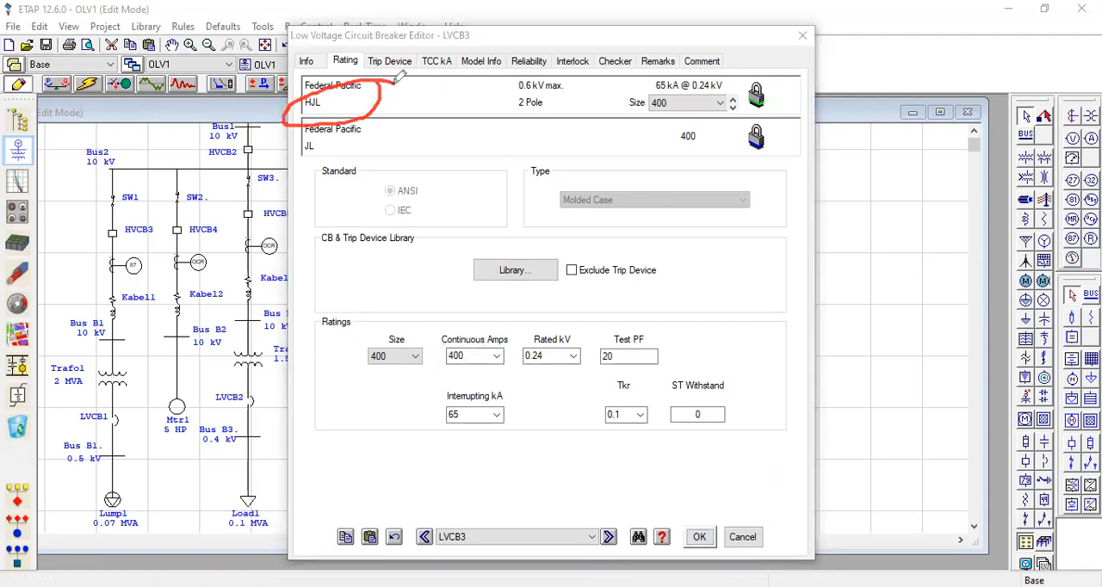
mouse_move(377, 72)
left_mouse_down()
mouse_move(328, 131)
mouse_move(302, 95)
mouse_move(375, 74)
left_mouse_up()
left_click_drag(523, 269, 556, 253)
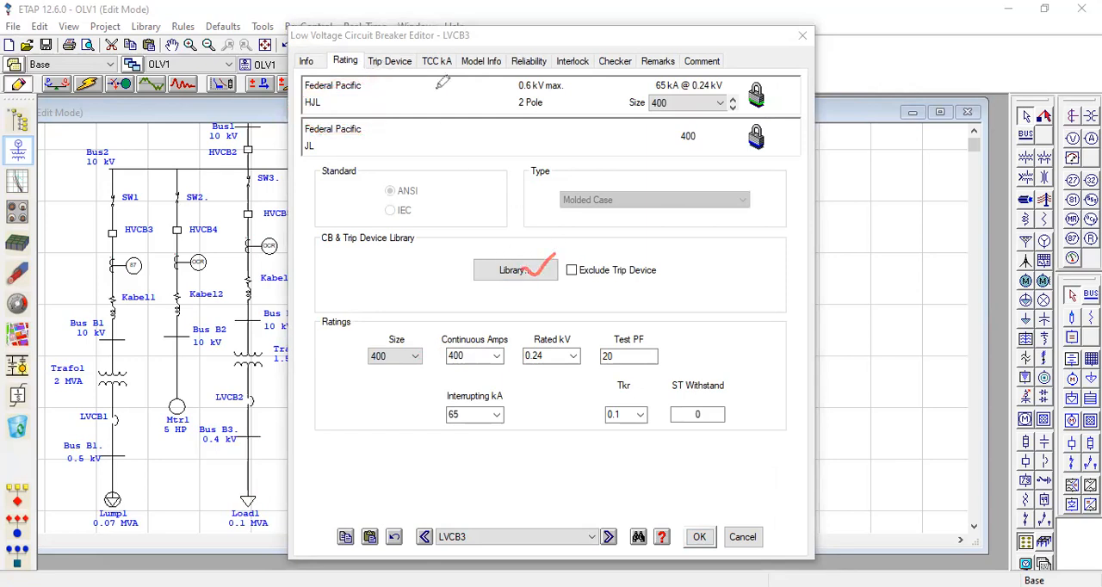
left_click(702, 541)
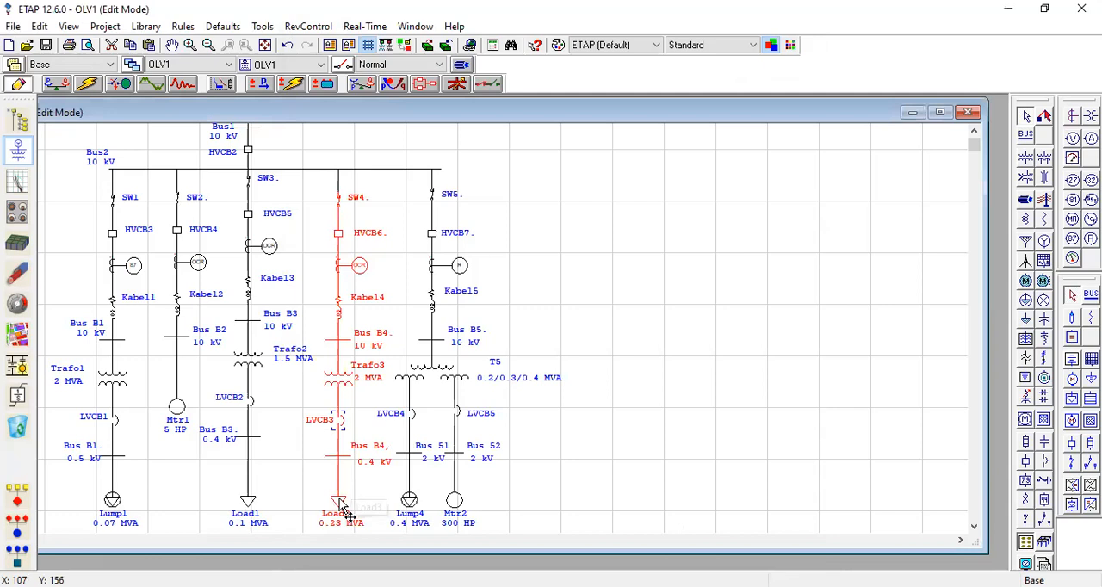
Check the rated voltage, power and current of static load Load3.
double_click(340, 503)
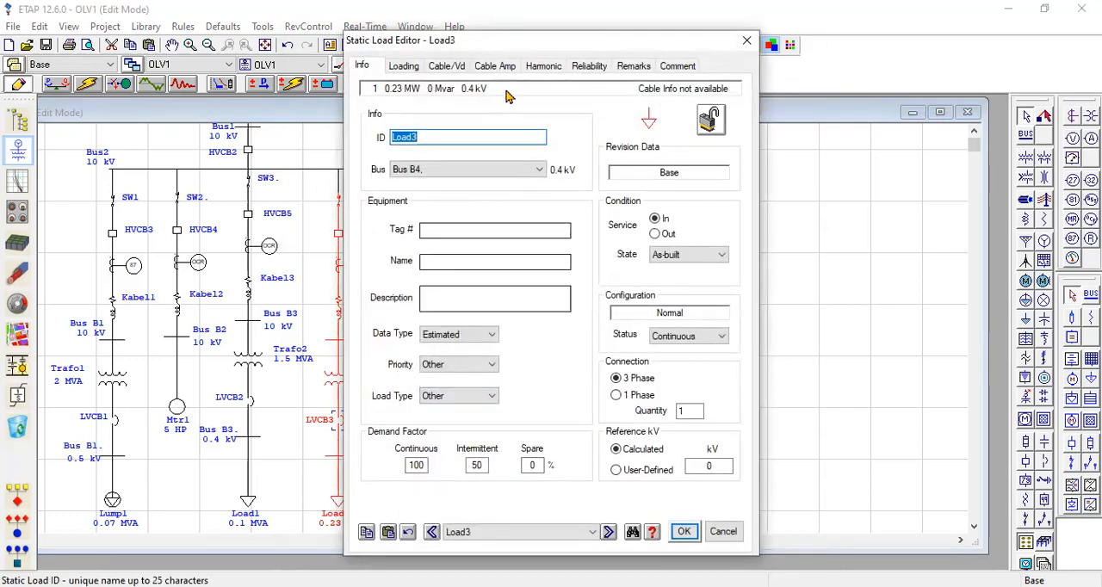
left_click(403, 66)
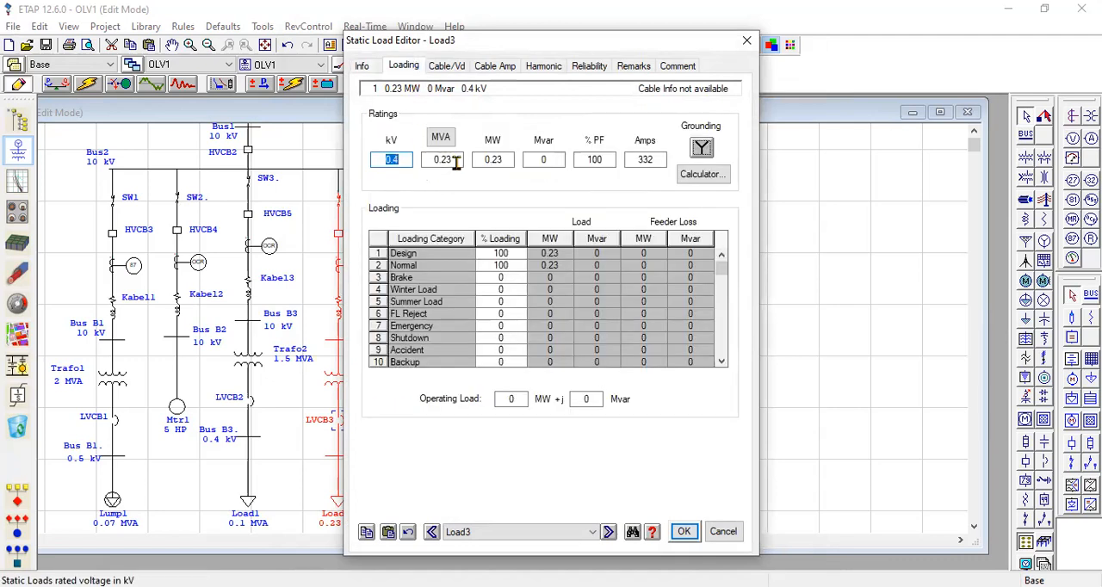
left_click(408, 159)
double_click(656, 159)
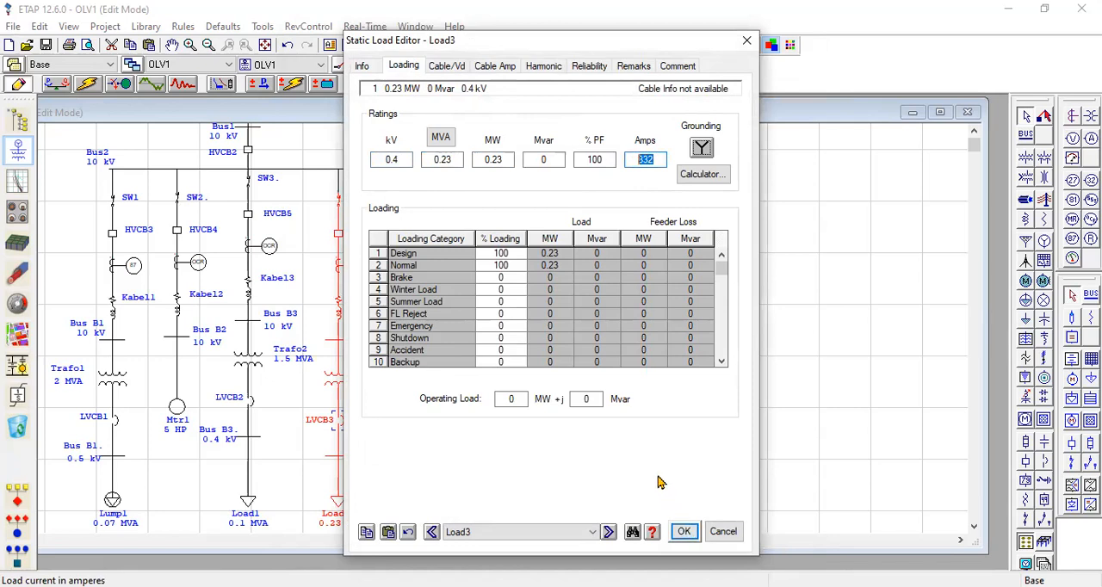
left_click(656, 159)
left_click(687, 532)
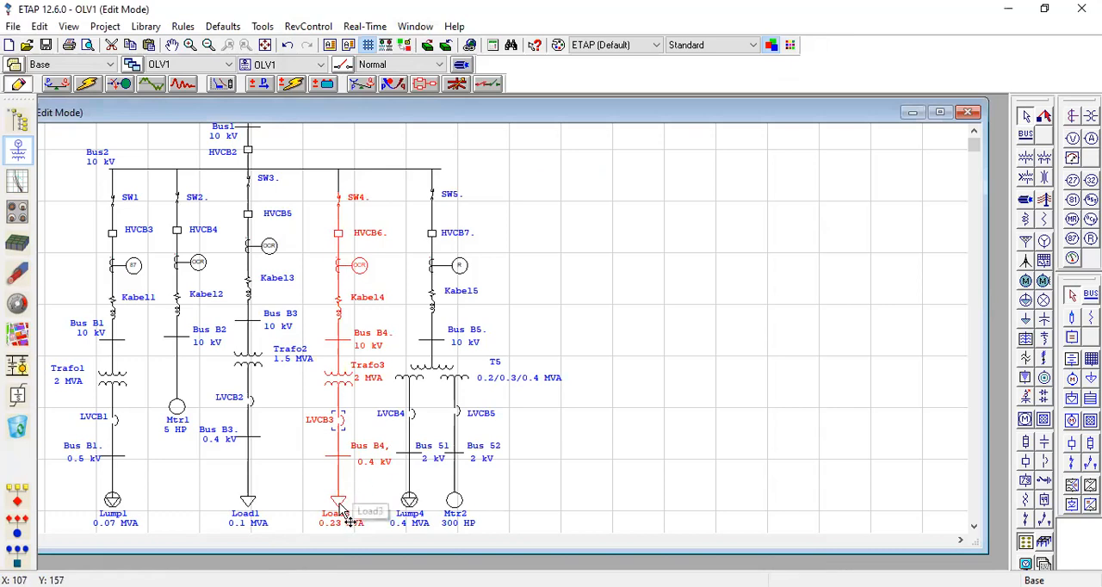
Set the interrupting rating of low-voltage breaker LVCB4 to 42 kA and save the change.
left_click(409, 416)
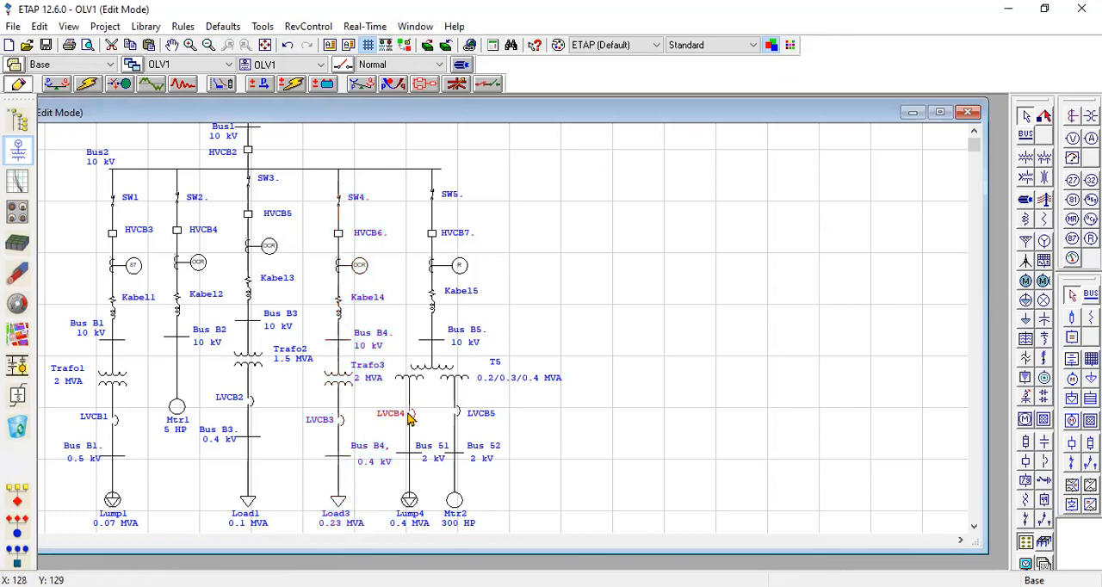
double_click(410, 416)
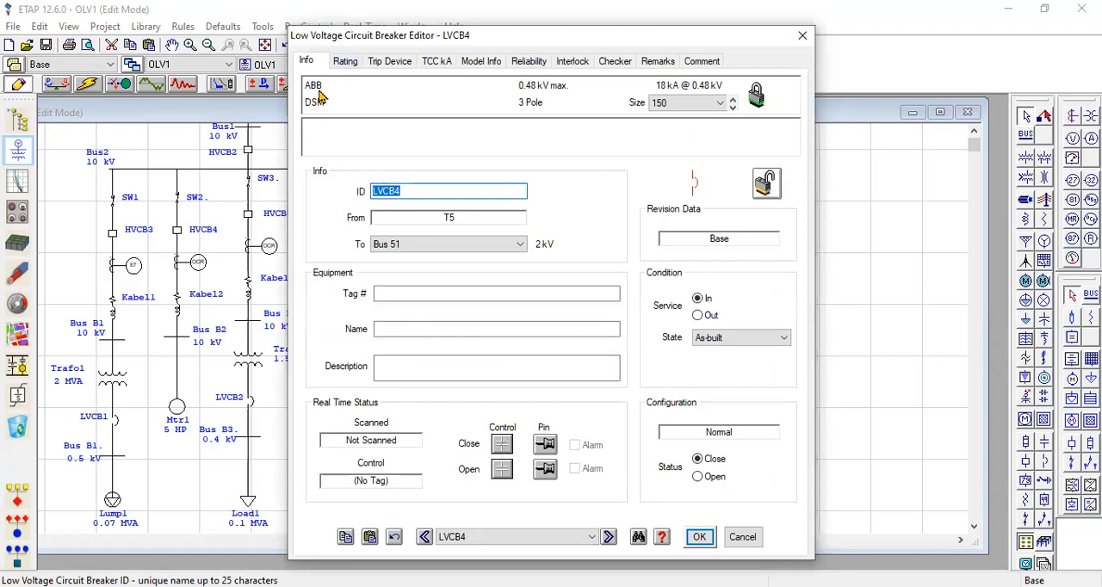
left_click_drag(324, 86, 340, 89)
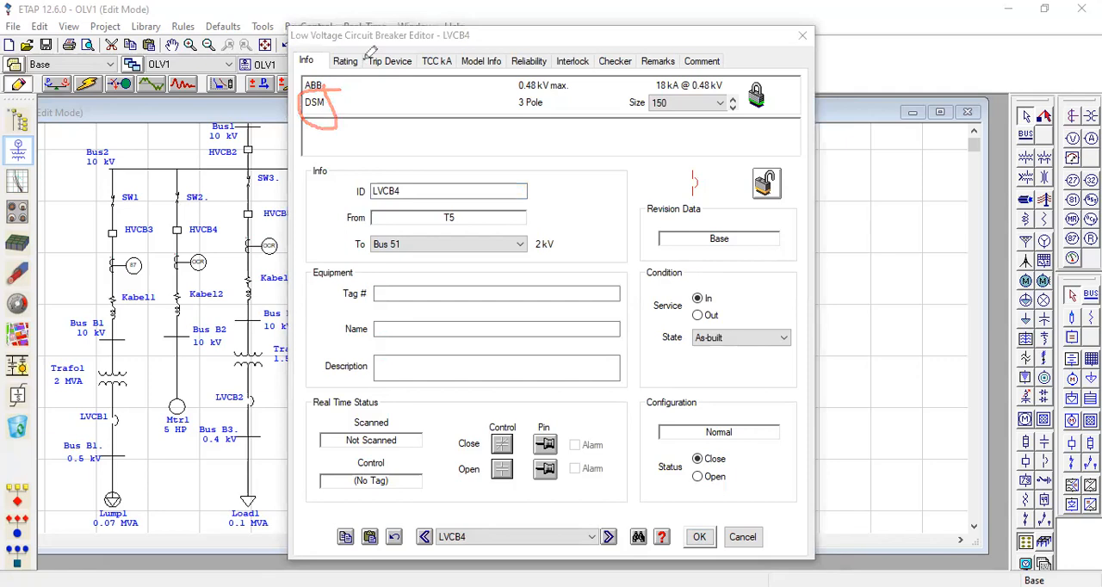
left_click(352, 59)
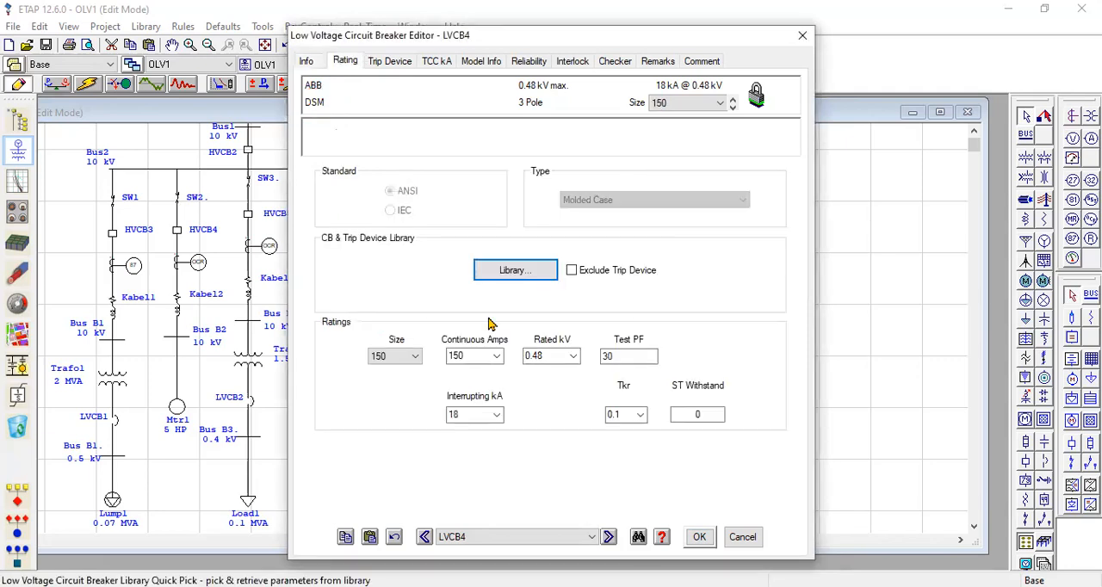
left_click(498, 417)
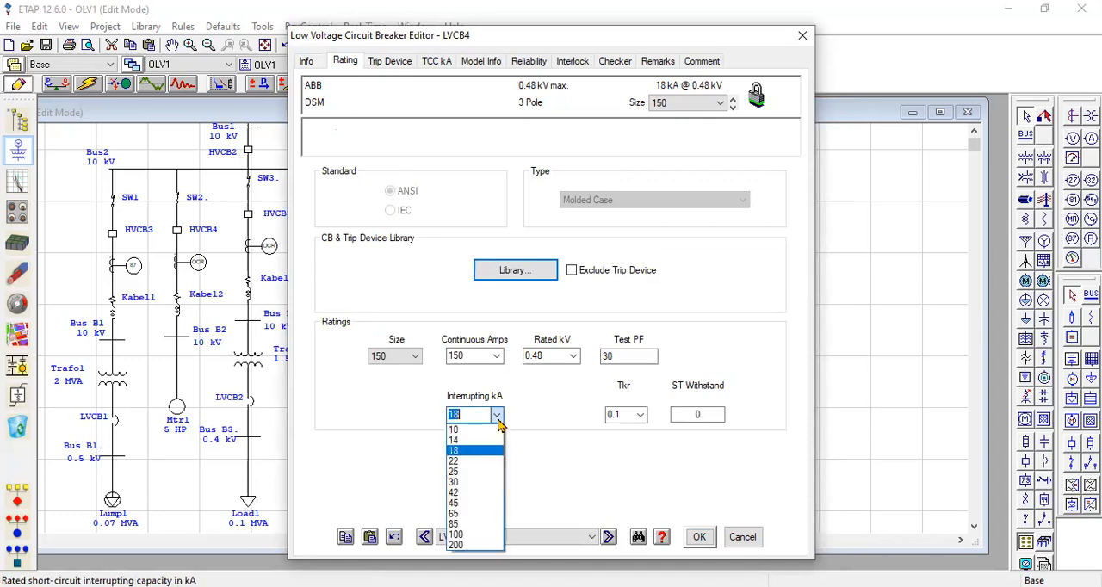
left_click(466, 493)
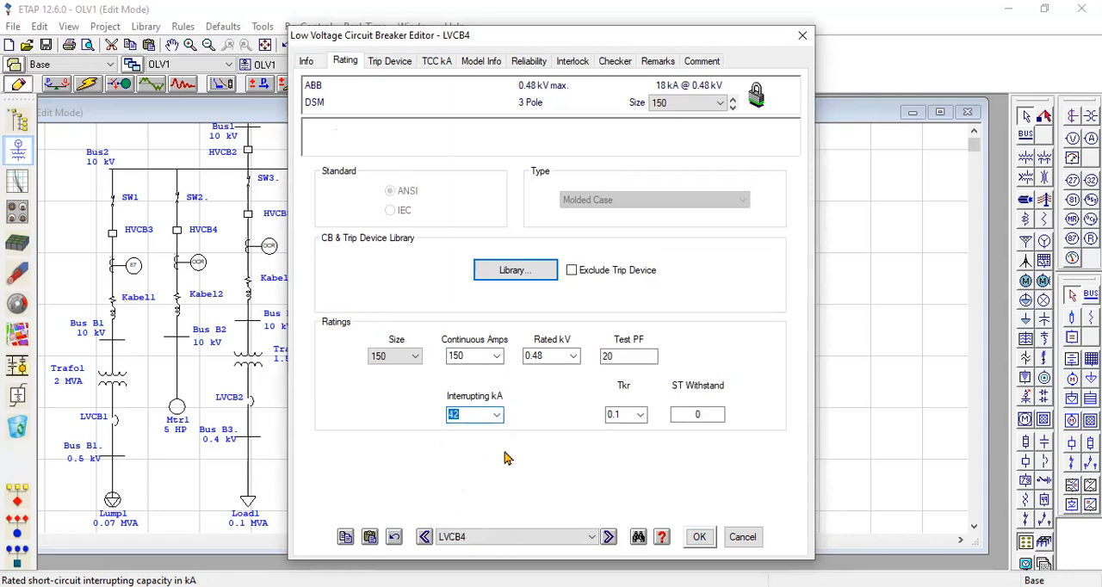
left_click(700, 537)
Review the nameplate ratings and motor/static load split of lumped load Lump4.
left_click(416, 511)
double_click(412, 511)
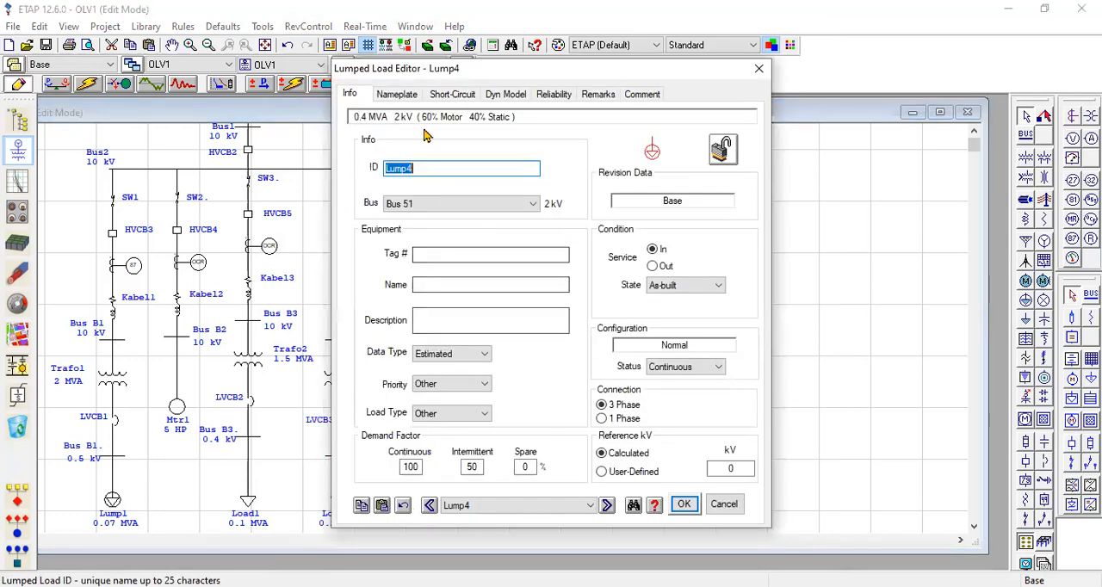
left_click(398, 99)
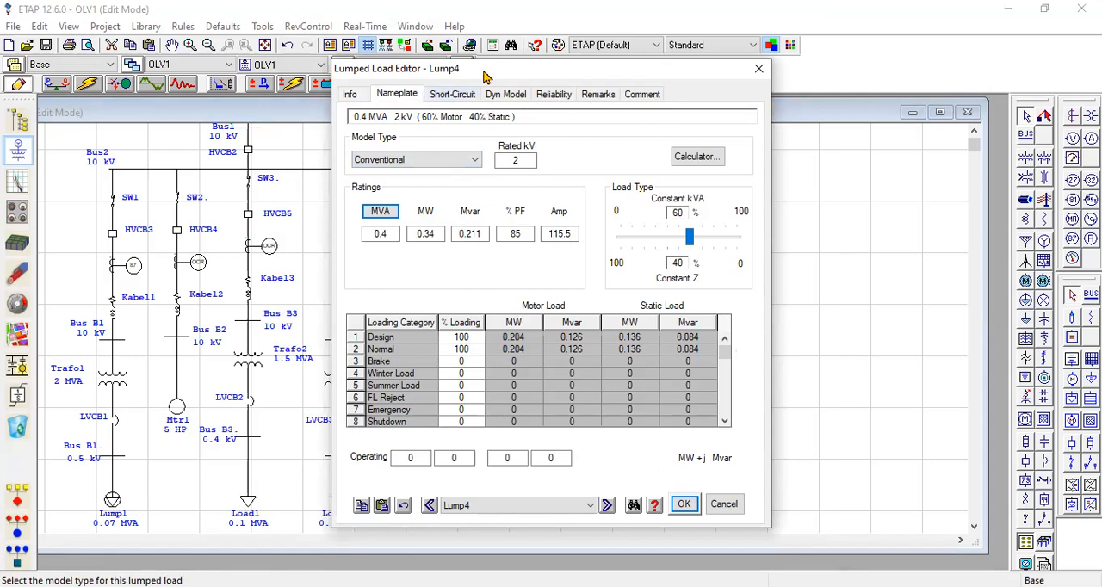
mouse_move(527, 109)
left_mouse_down()
mouse_move(432, 111)
mouse_move(519, 117)
left_mouse_up()
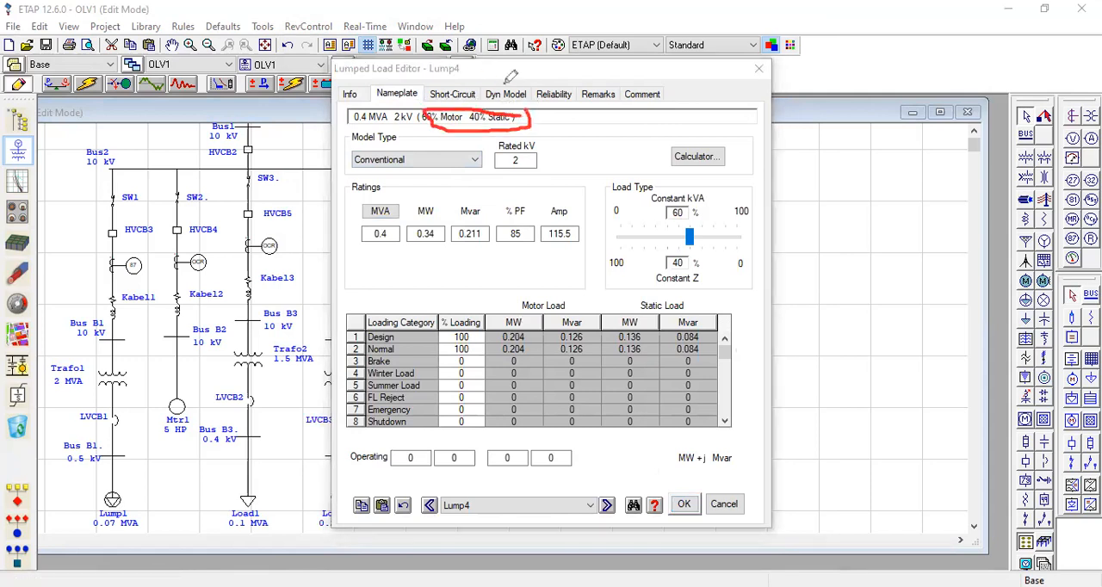
mouse_move(692, 225)
left_mouse_down()
mouse_move(698, 234)
mouse_move(723, 205)
left_mouse_up()
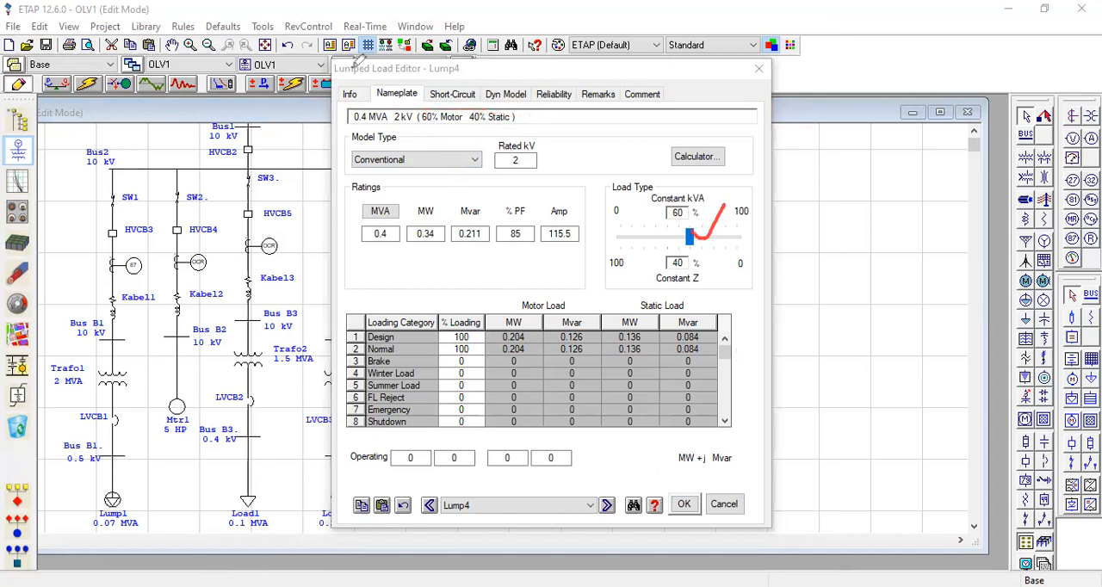
left_click_drag(693, 241, 696, 240)
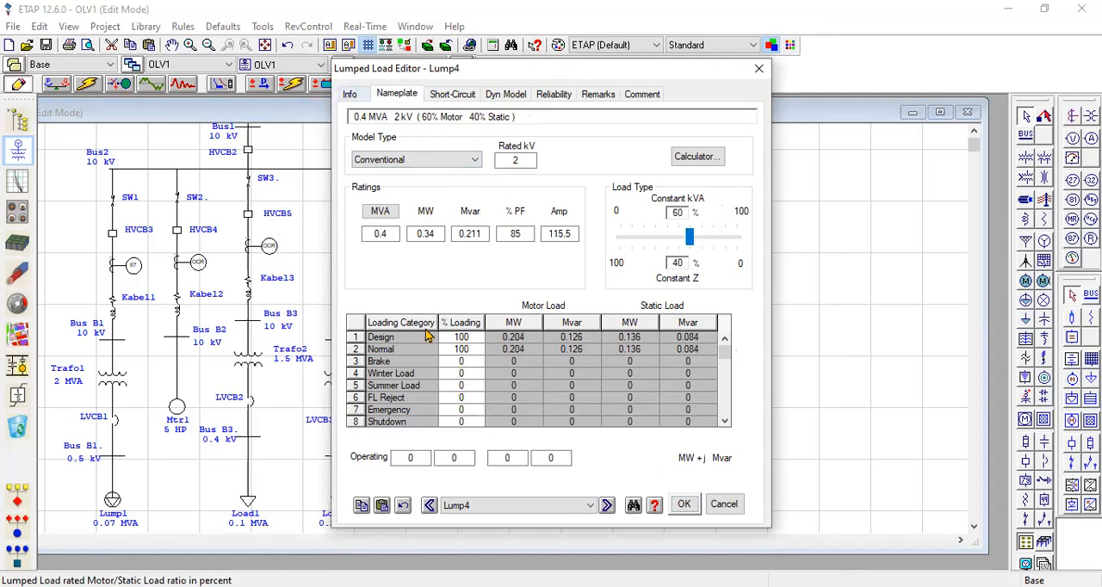
left_click(684, 505)
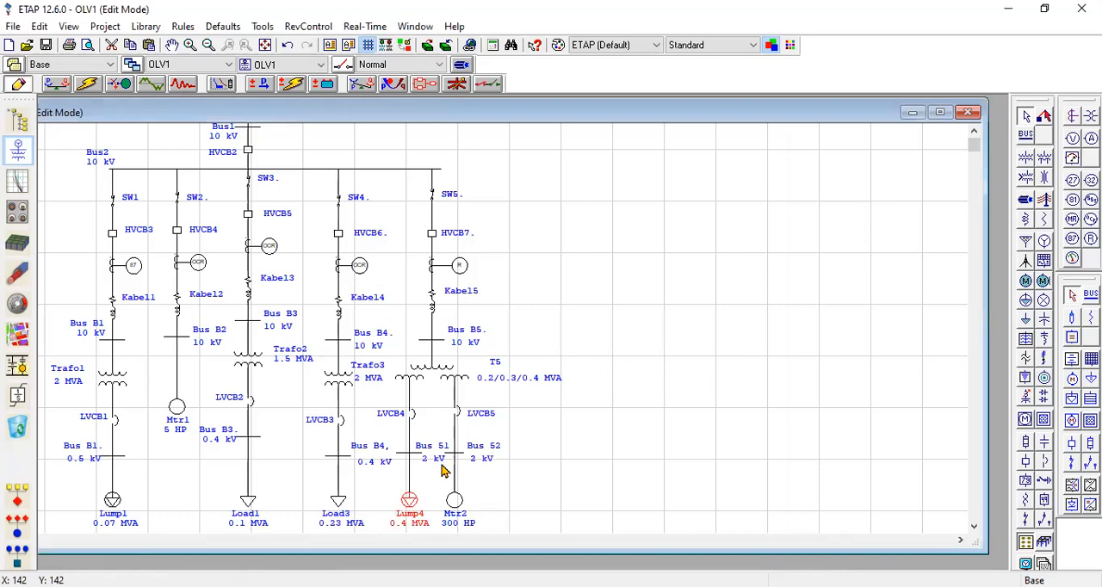
Examine the manufacturer, model, trip device and ratings of low-voltage breaker LVCB5.
left_click(459, 417)
double_click(459, 418)
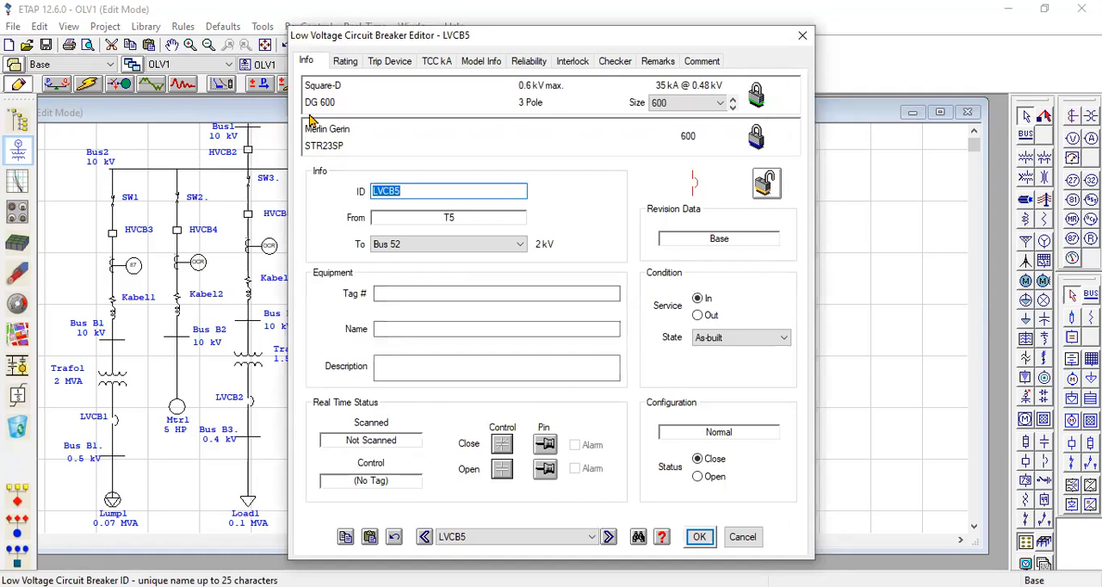
mouse_move(353, 84)
left_mouse_down()
mouse_move(294, 112)
mouse_move(344, 84)
left_mouse_up()
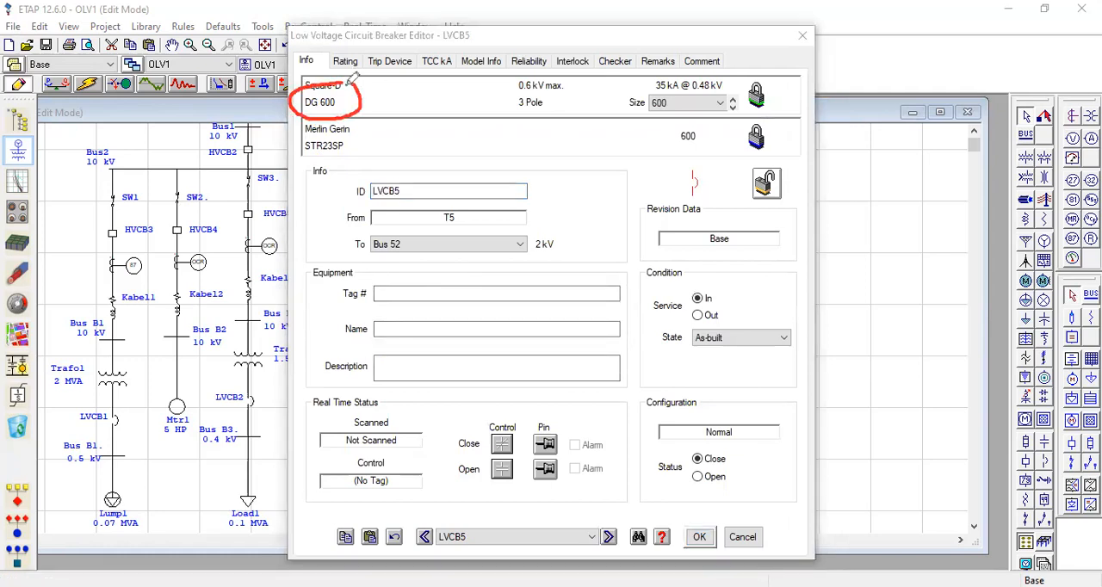
mouse_move(363, 125)
left_mouse_down()
mouse_move(363, 151)
mouse_move(297, 145)
mouse_move(365, 128)
left_mouse_up()
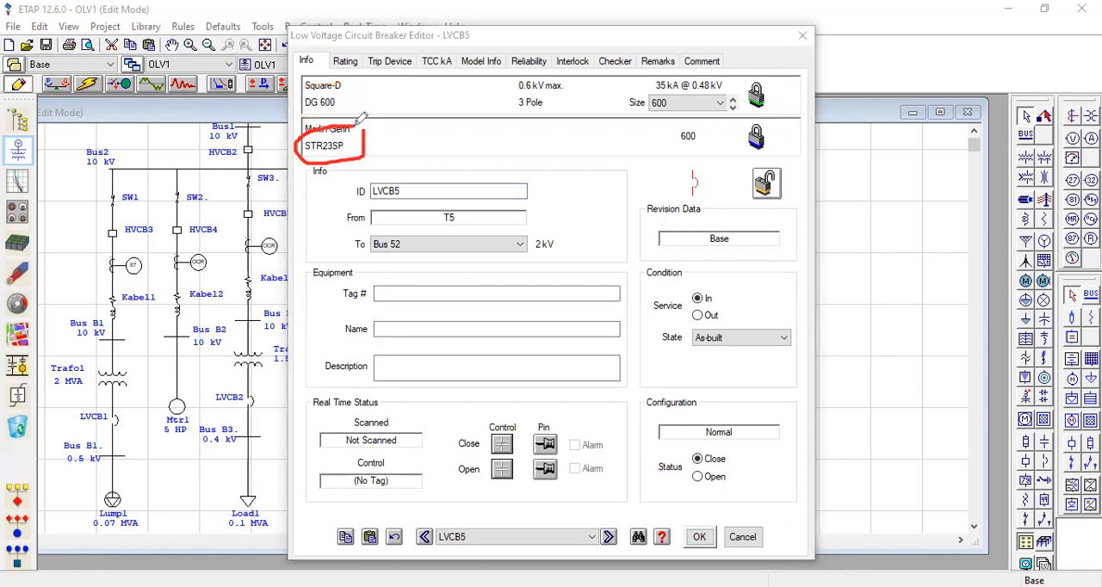
left_click(346, 62)
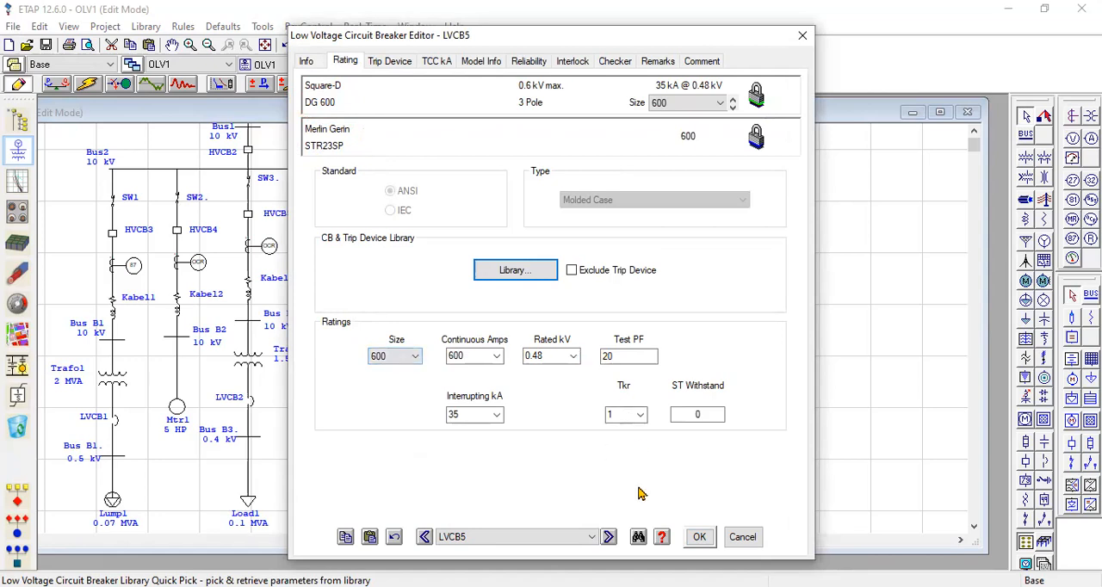
left_click(700, 537)
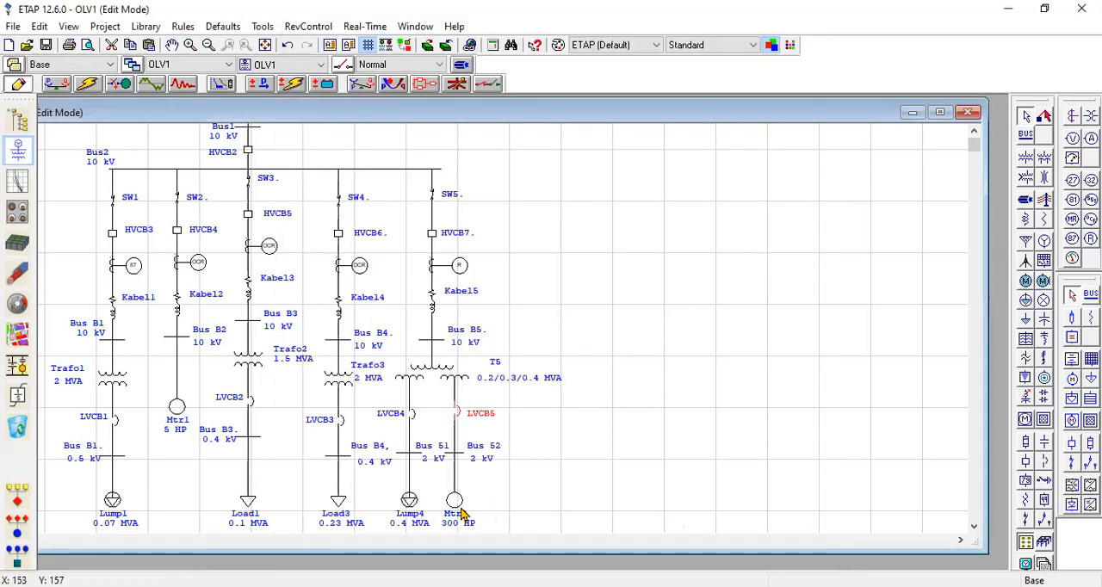
Review the nameplate ratings of induction motor Mtr2, including its horsepower, and close its editor.
left_click(457, 508)
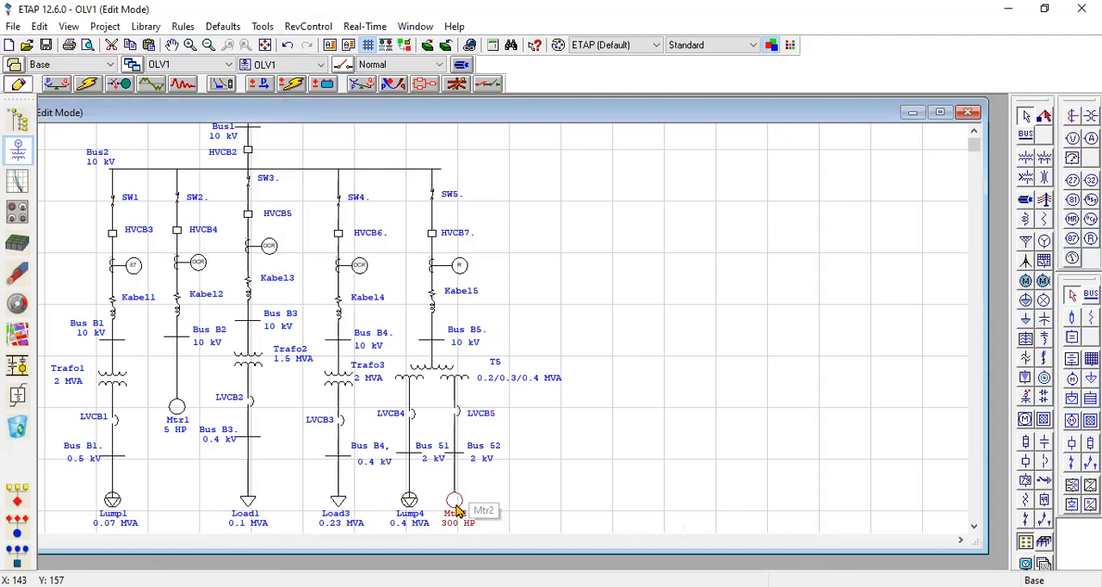
double_click(457, 508)
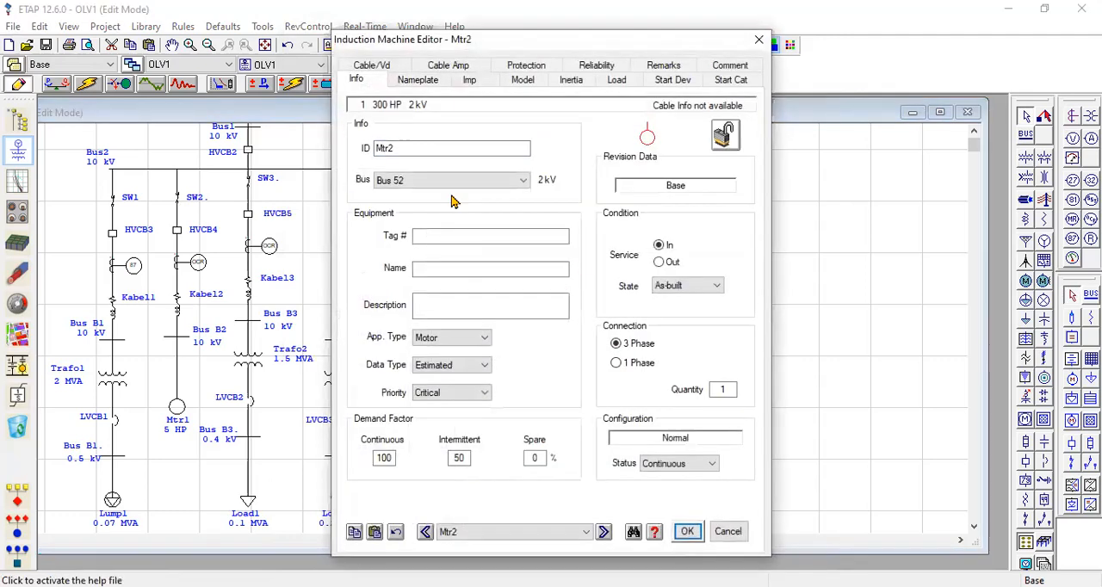
left_click(418, 82)
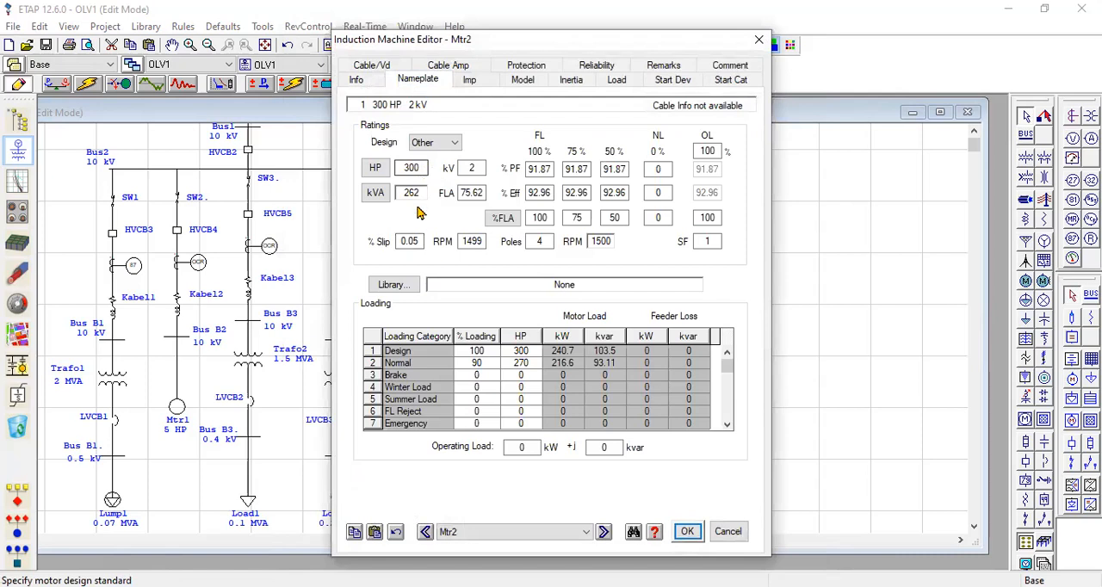
left_click_drag(423, 170, 405, 169)
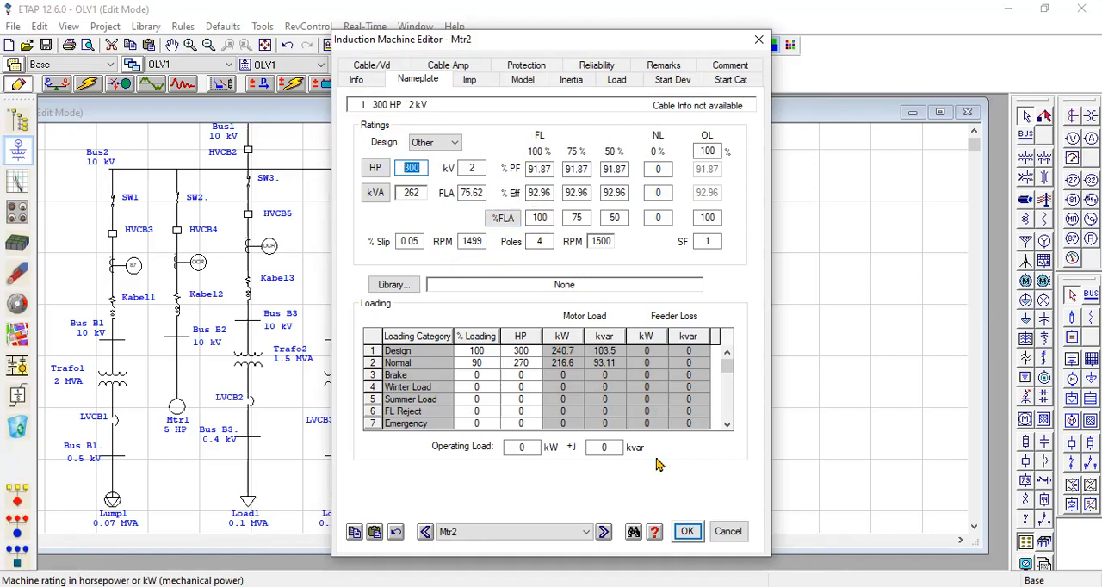
left_click(689, 533)
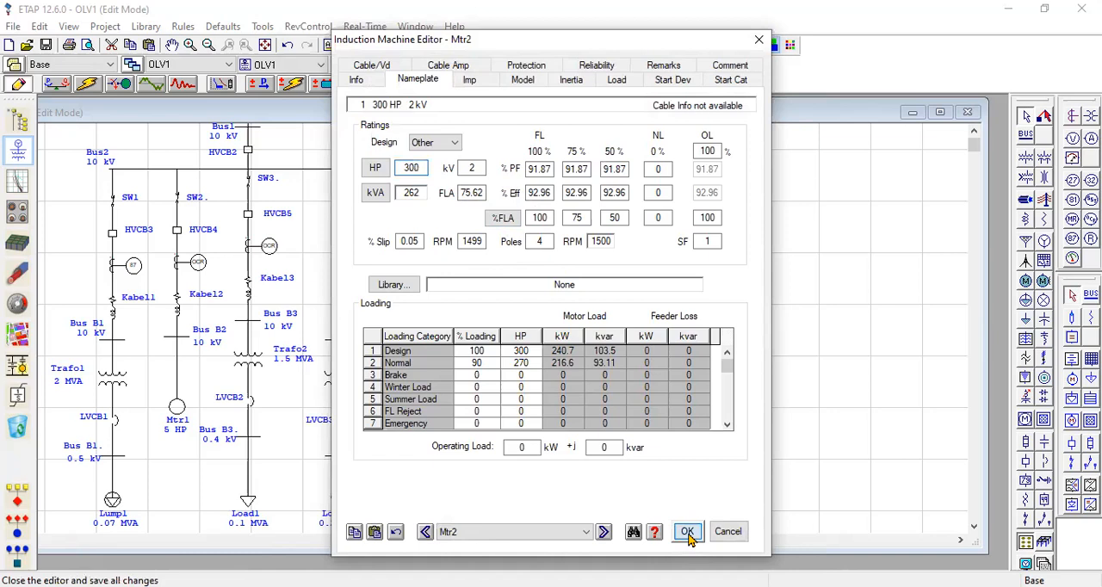
Move the one-line diagram window fully into view and switch it to Unbalanced Load Flow Analysis mode.
scroll(242, 268, "up", 5)
scroll(292, 301, "down", 6)
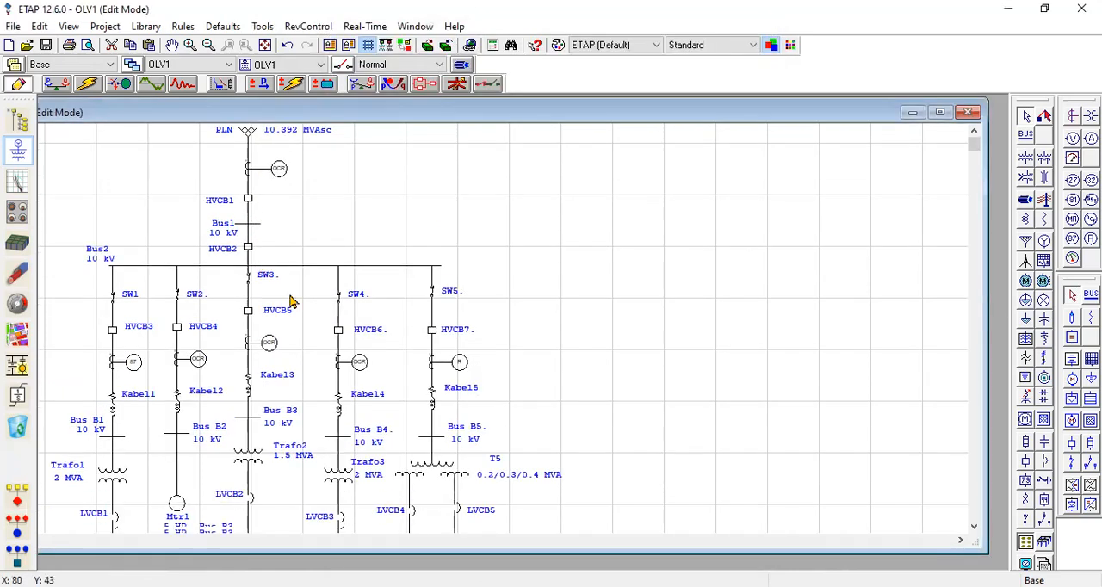
scroll(313, 332, "down", 2)
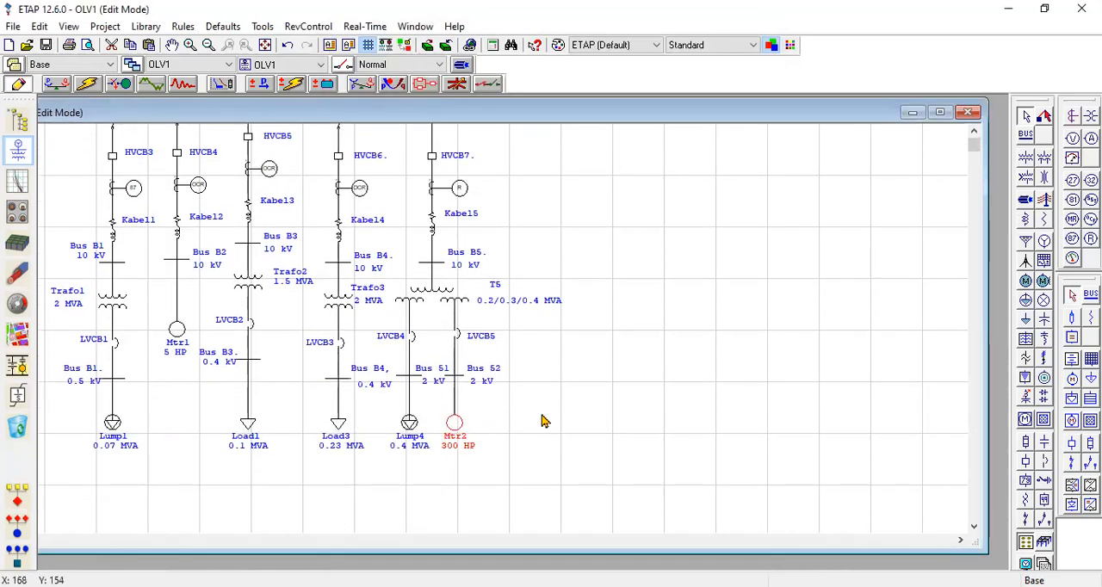
left_click(332, 435)
scroll(332, 435, "up", 4)
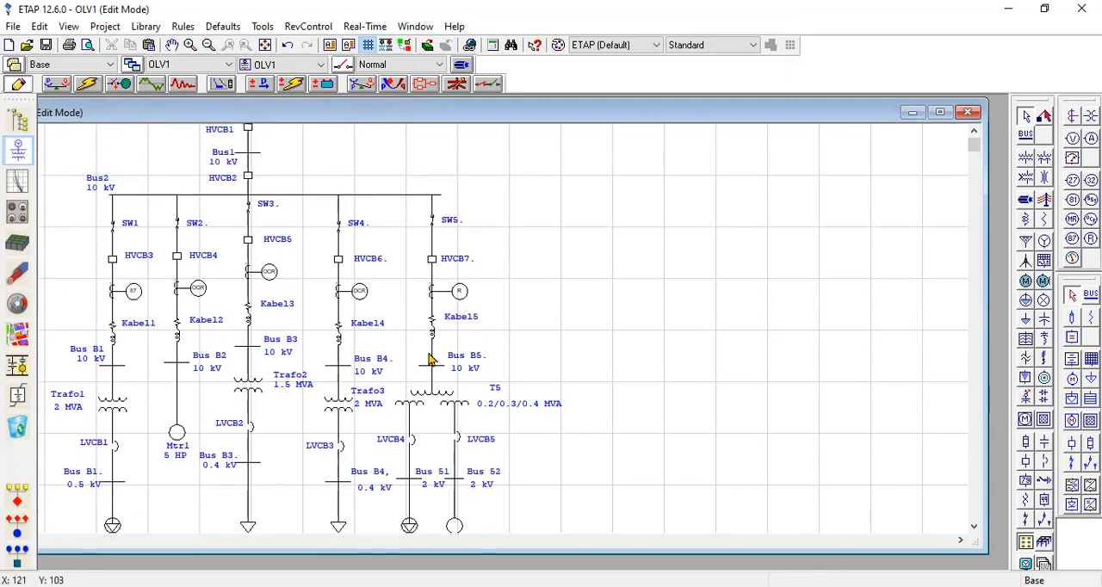
scroll(431, 359, "up", 3)
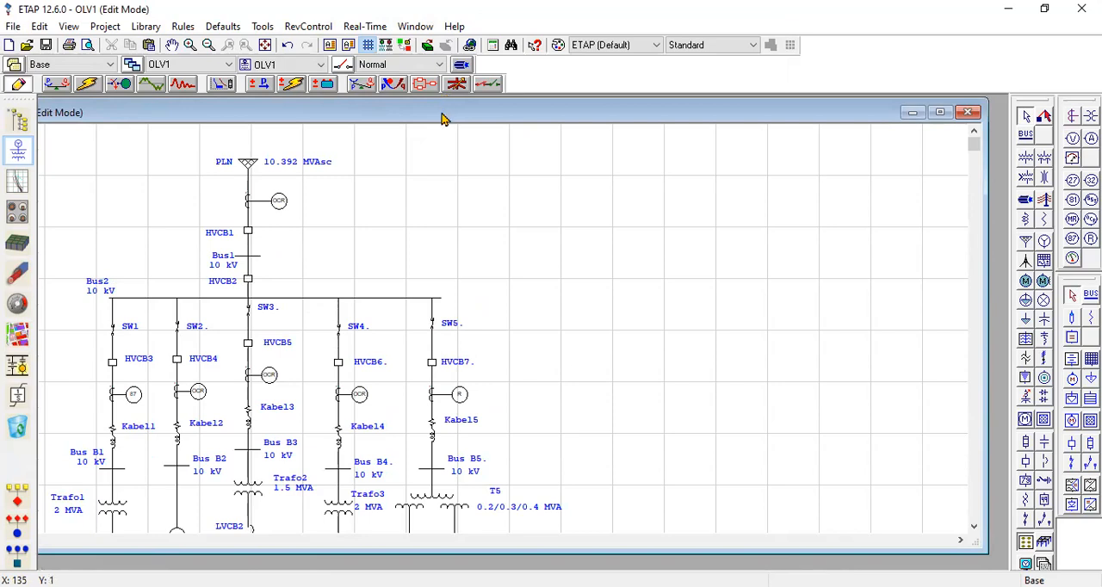
left_click_drag(441, 118, 484, 118)
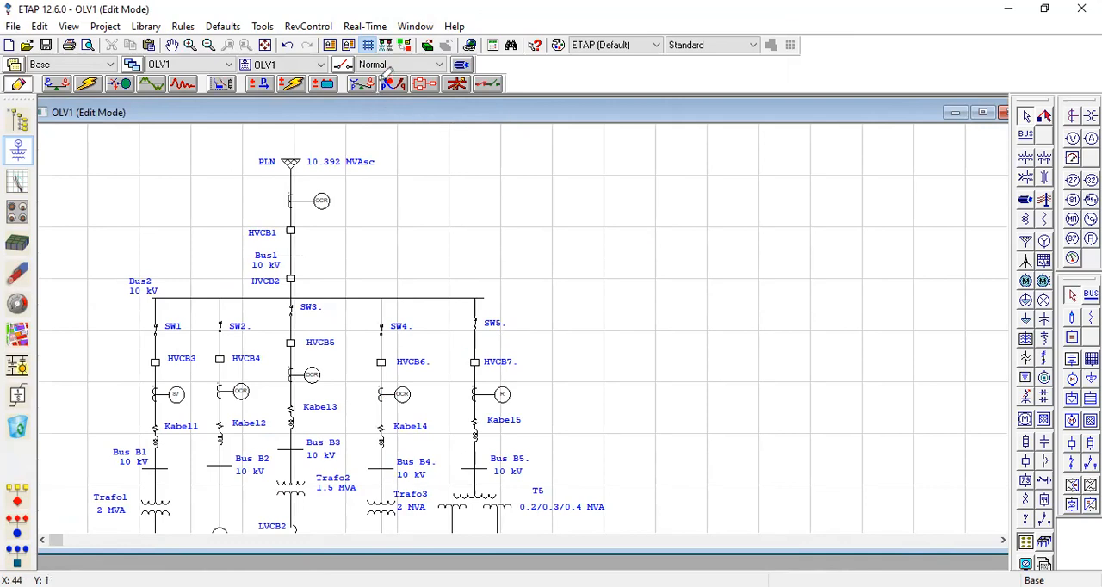
mouse_move(378, 77)
left_mouse_down()
mouse_move(344, 101)
mouse_move(365, 73)
mouse_move(378, 79)
left_mouse_up()
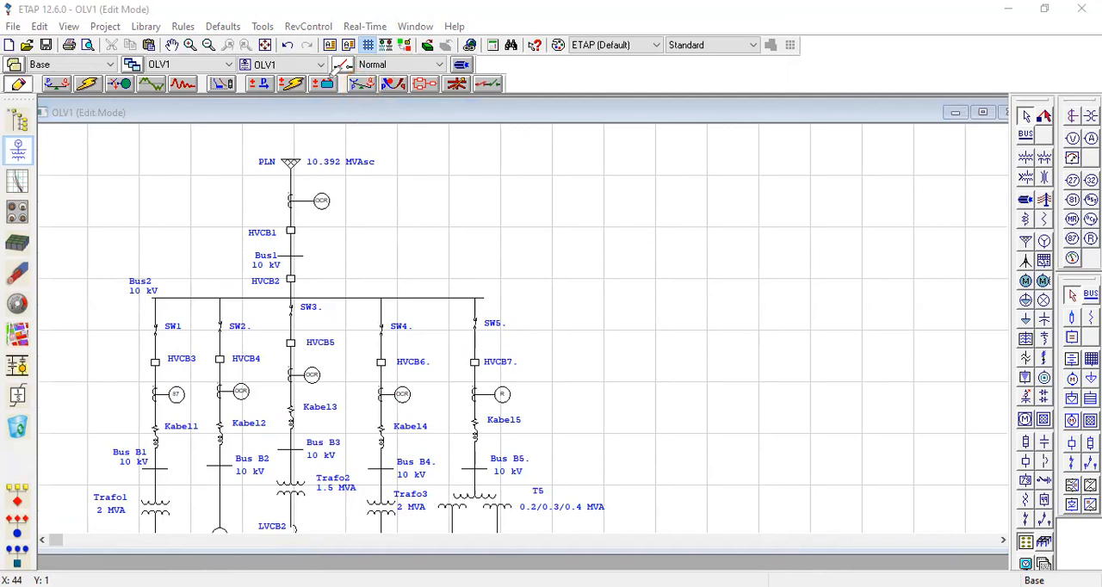
left_click(362, 86)
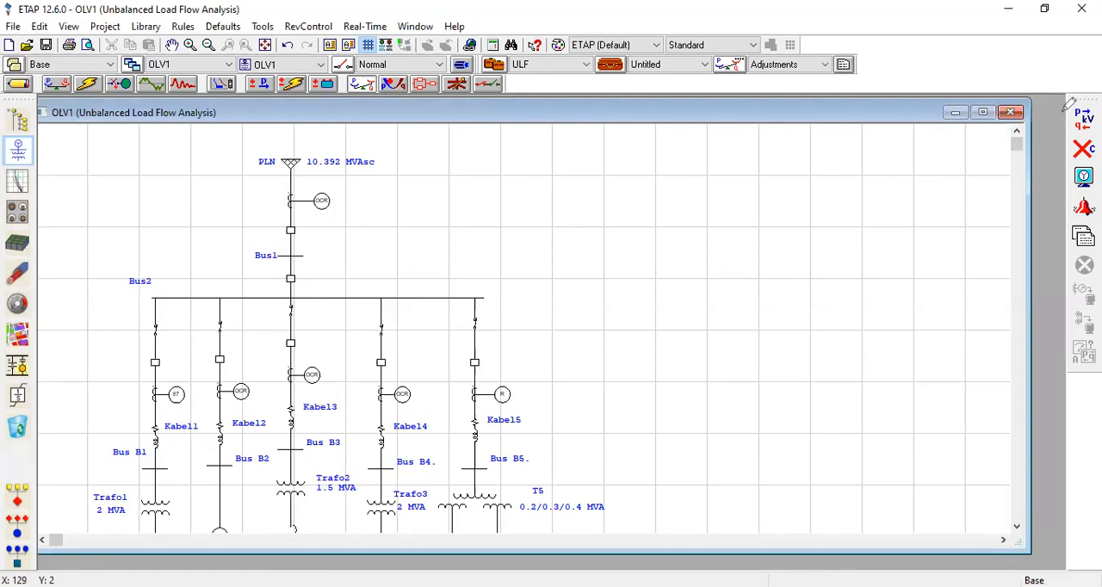
left_click_drag(1067, 105, 1088, 209)
mouse_move(1089, 262)
left_mouse_down()
mouse_move(1098, 168)
mouse_move(1081, 89)
mouse_move(1064, 122)
left_mouse_up()
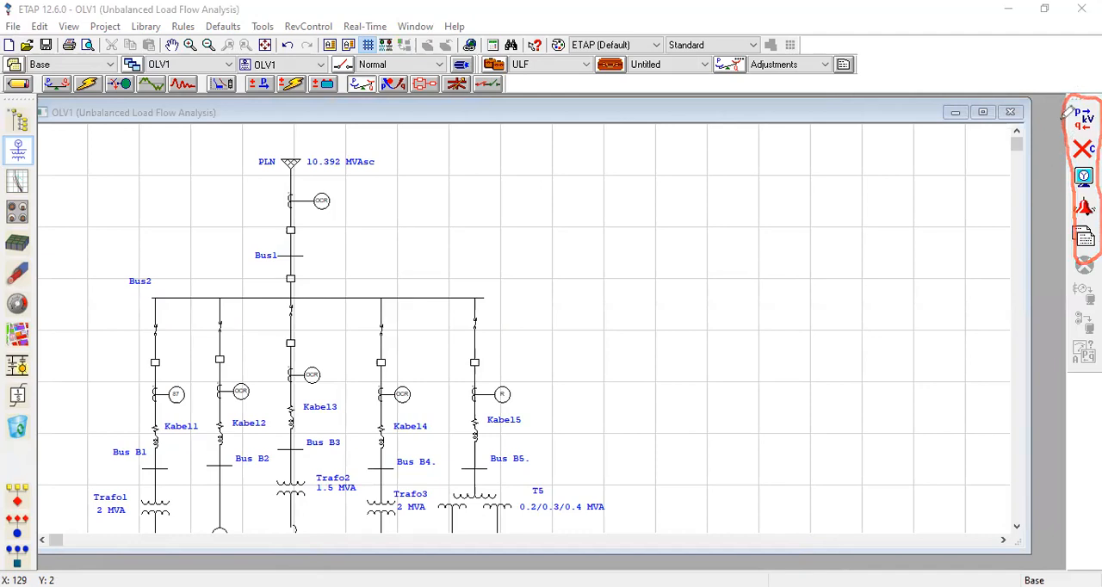
left_click_drag(1073, 124, 1080, 118)
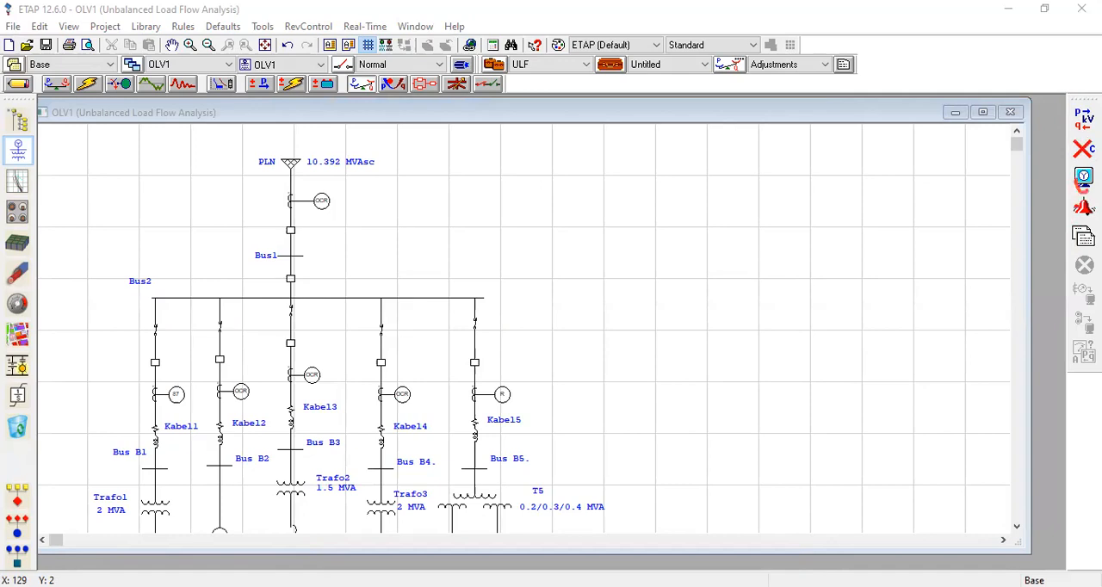
left_click_drag(1080, 238, 1100, 234)
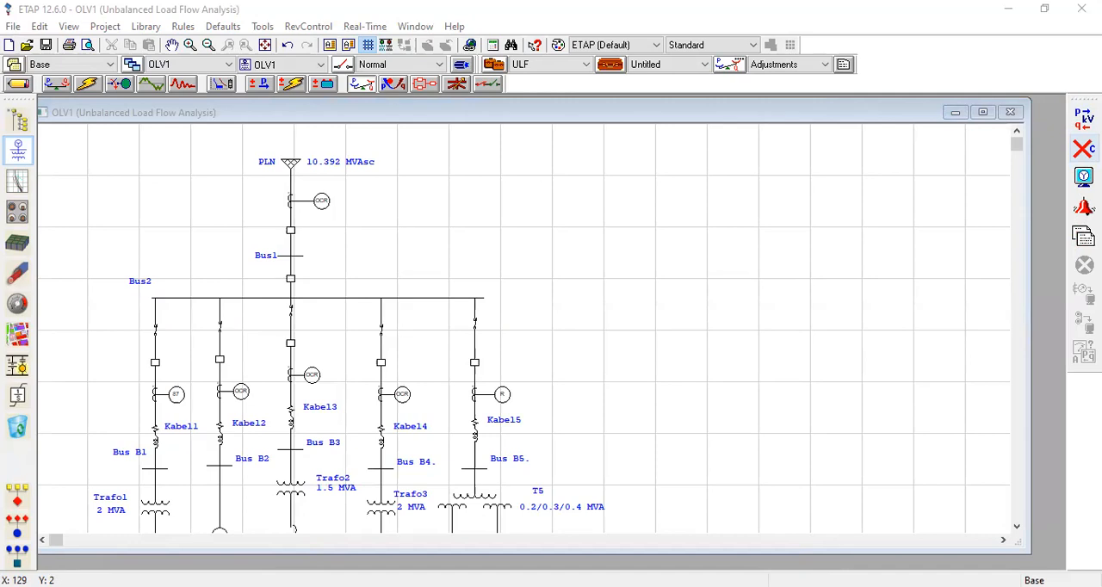
Run an unbalanced load flow with an open phase B fault inserted on the Kabel5 feeder just below Bus2.
left_click(1084, 148)
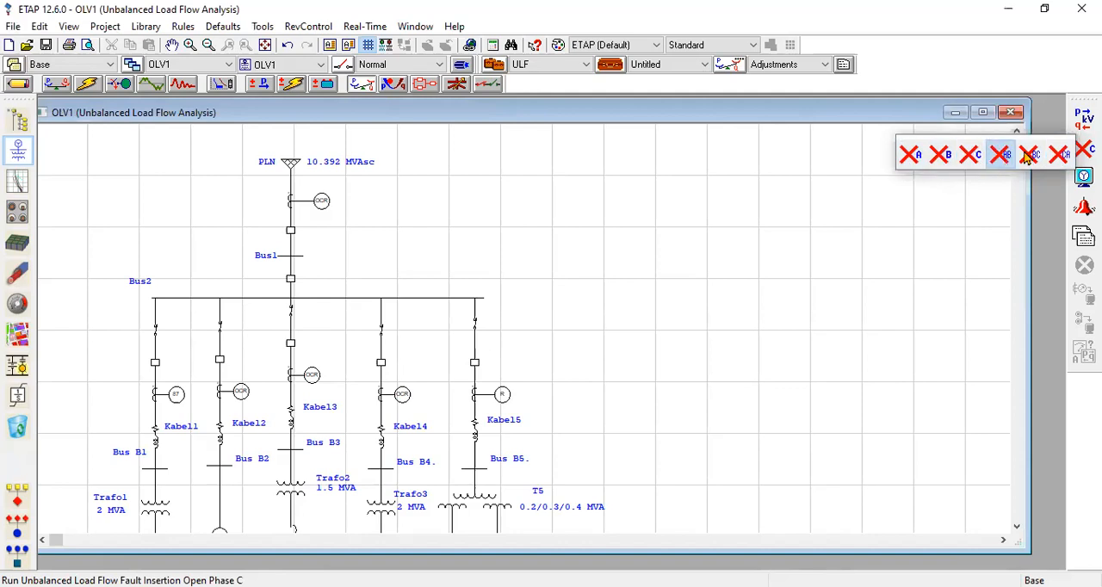
left_click(947, 161)
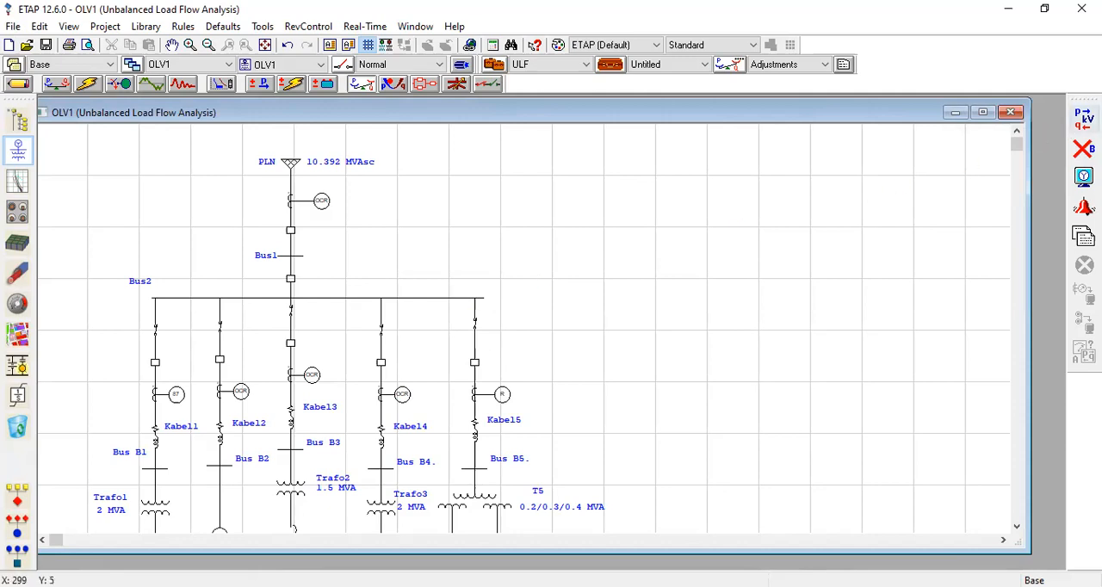
left_click(1077, 152)
scroll(416, 324, "down", 1)
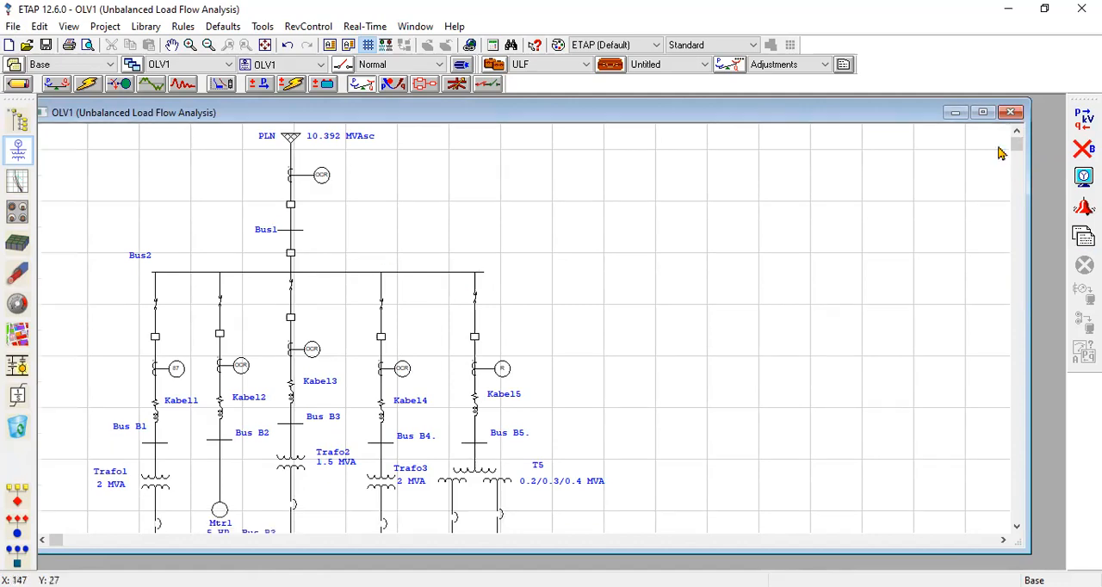
left_click(1084, 148)
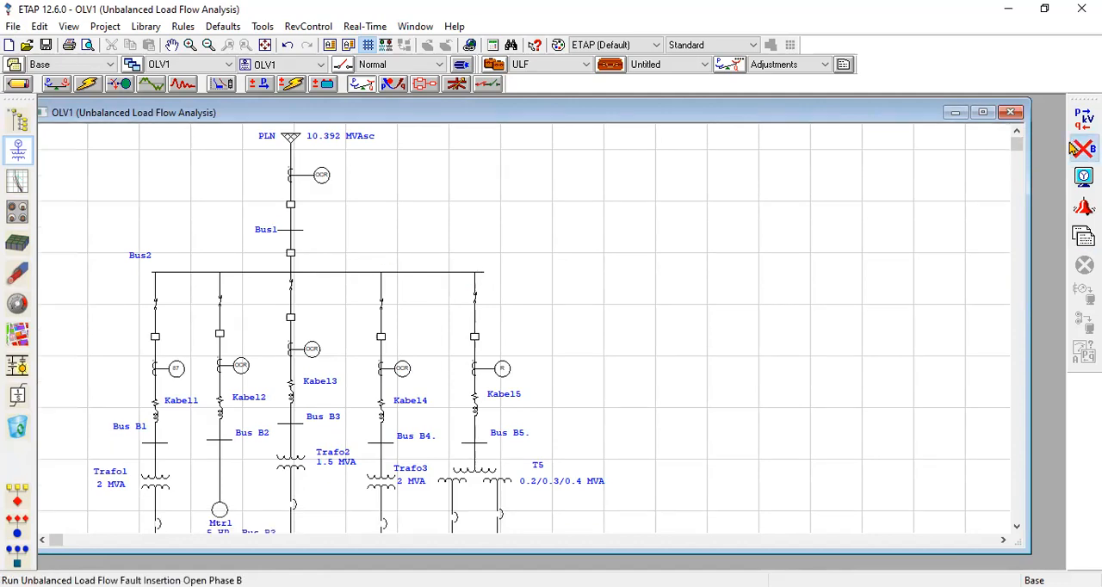
left_click(484, 282)
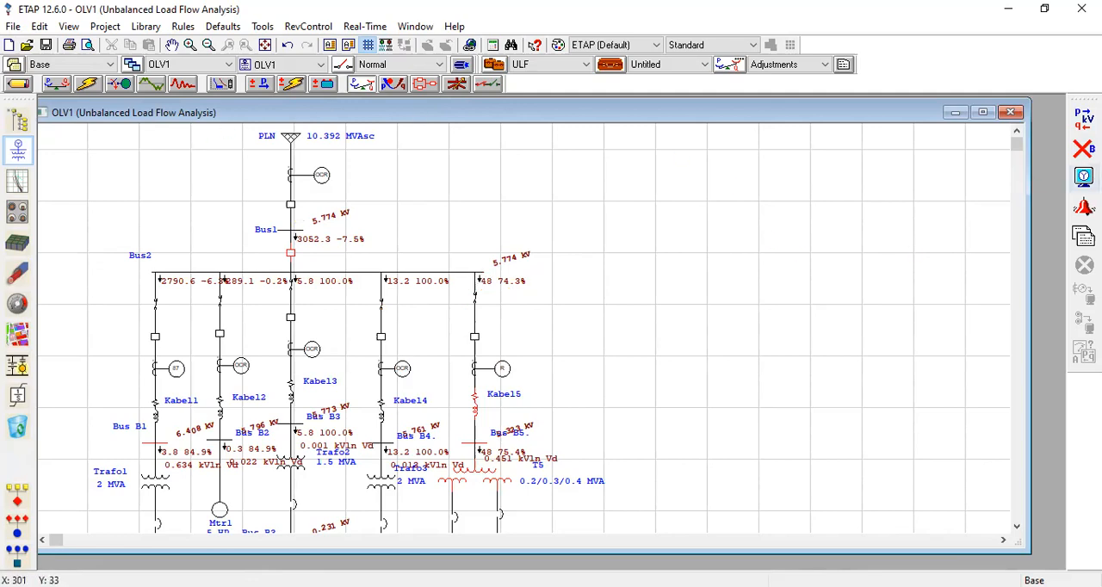
Set the unbalanced load flow results to display flows in Amp without % PF.
left_click(1084, 177)
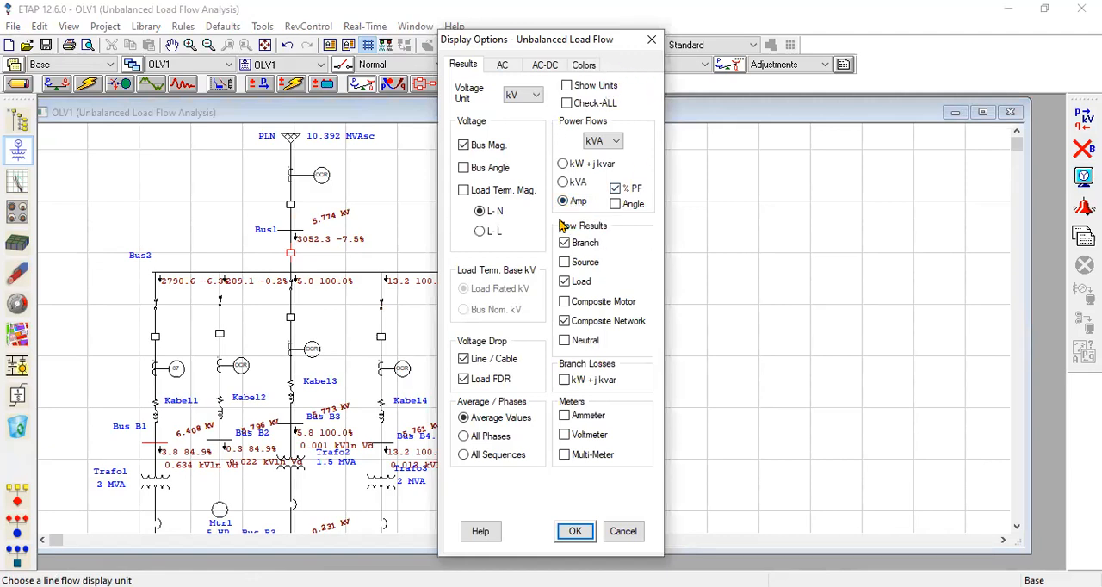
left_click(565, 183)
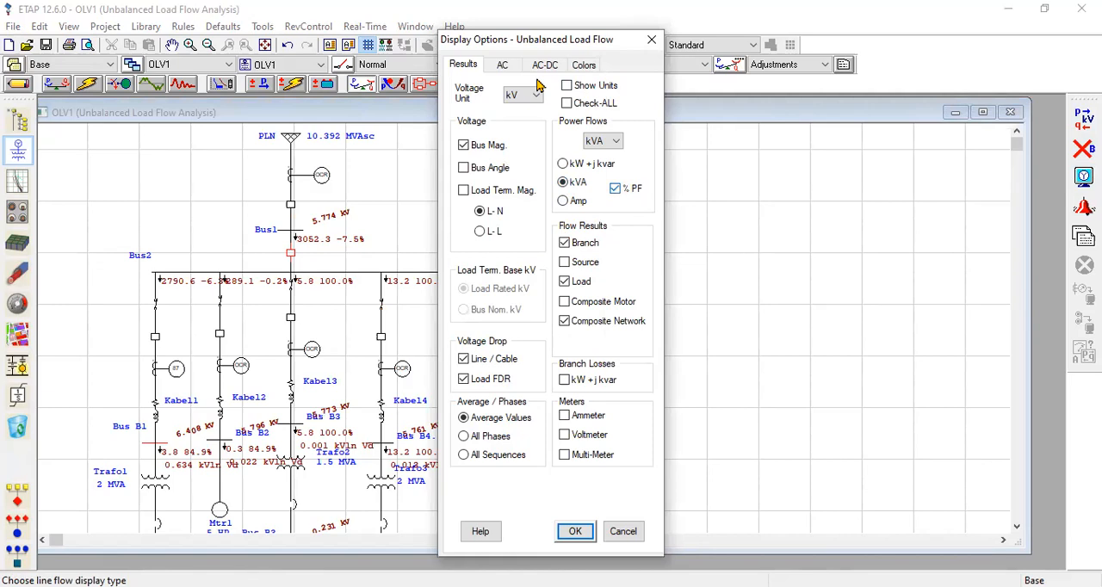
left_click(372, 272)
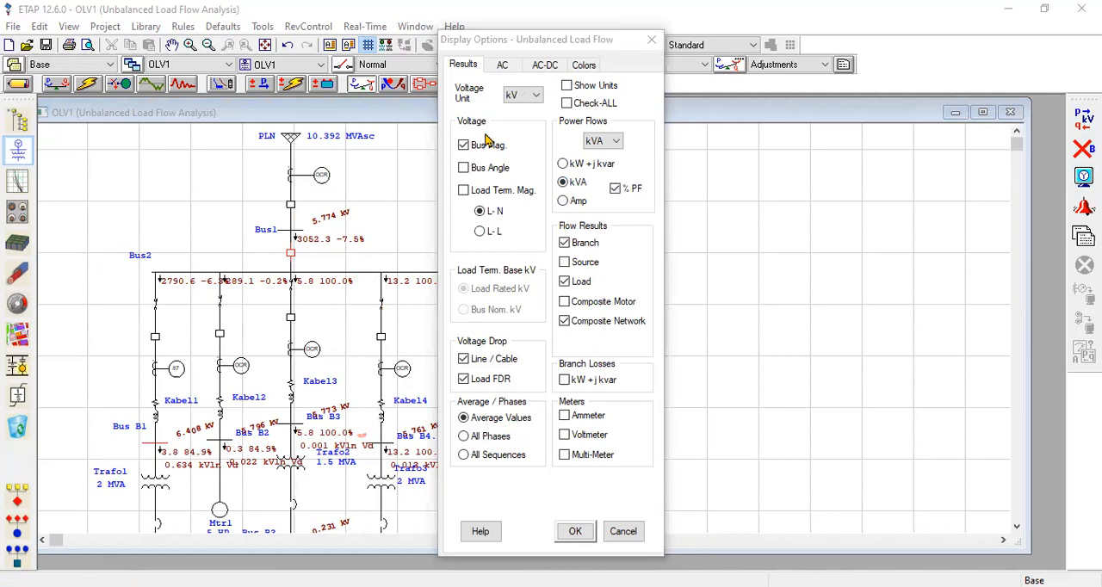
left_click(616, 190)
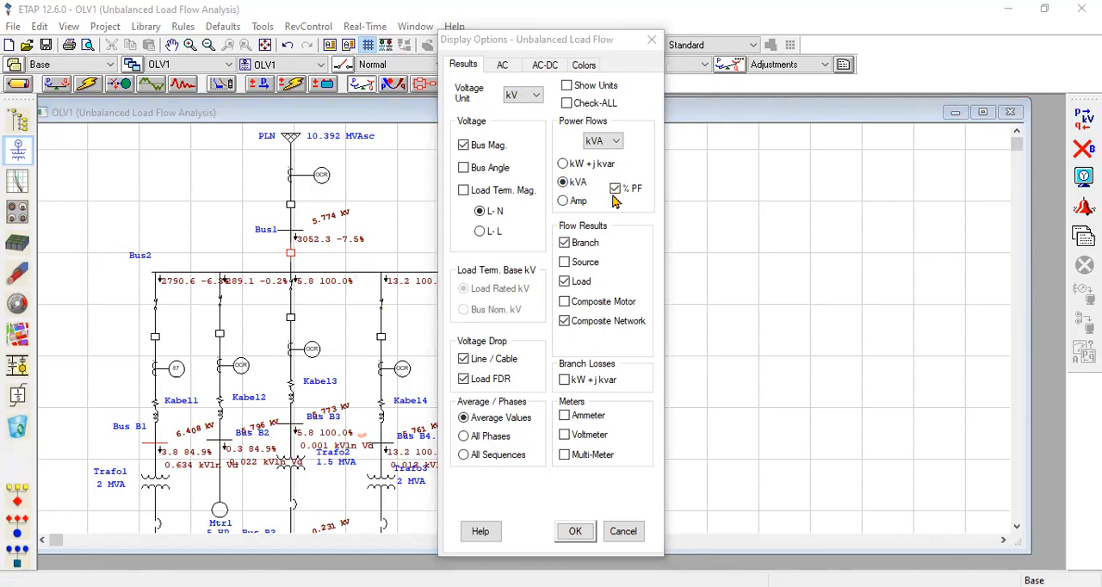
left_click(564, 201)
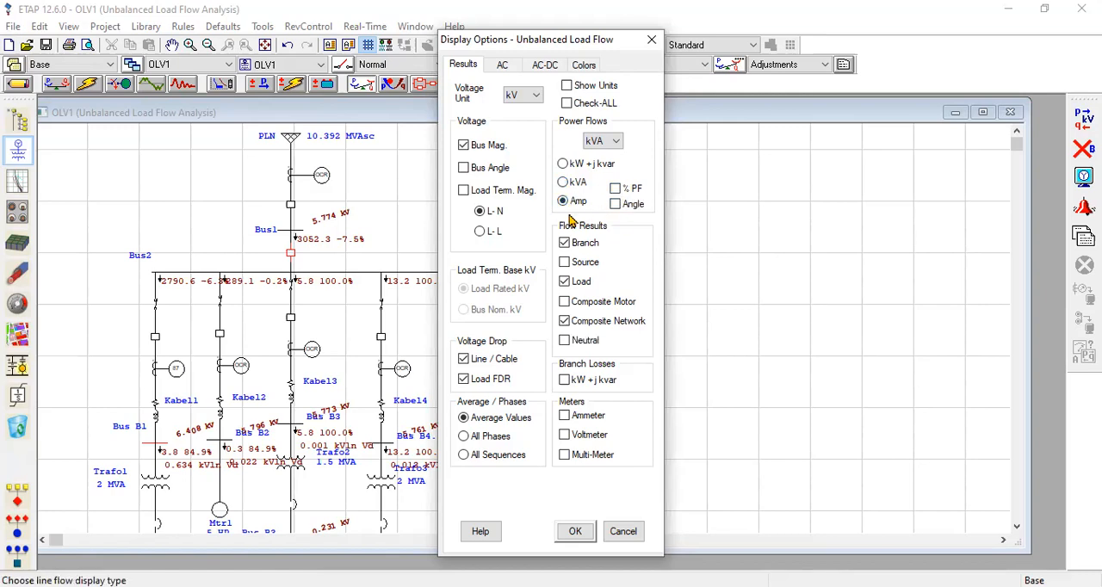
left_click(591, 534)
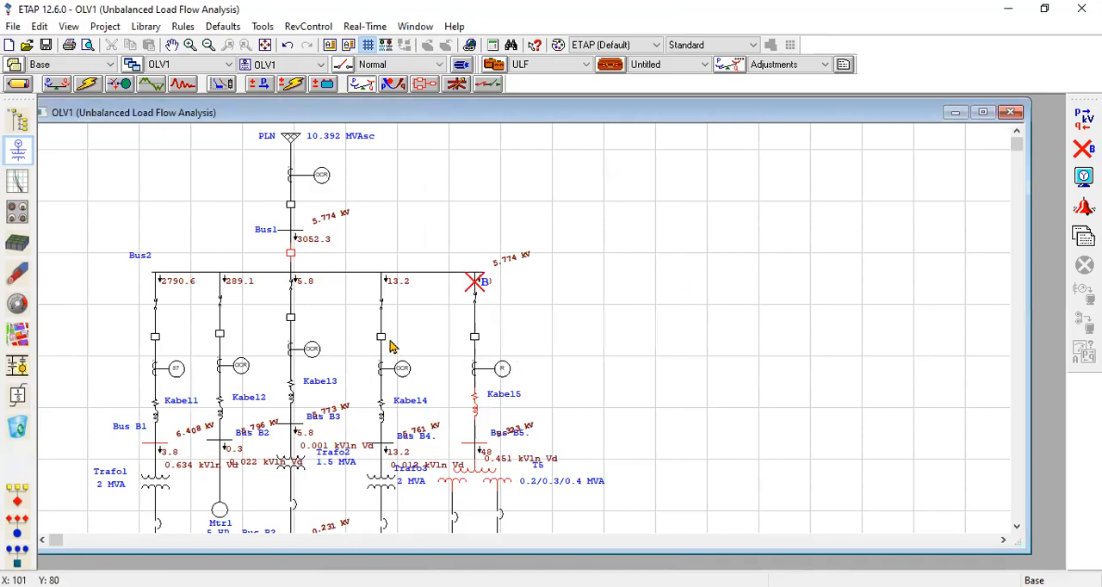
Clear the open-phase results by returning to Edit Mode, and run the regular Unbalanced Load Flow calculation without a fault.
scroll(391, 347, "down", 1)
scroll(382, 481, "down", 1)
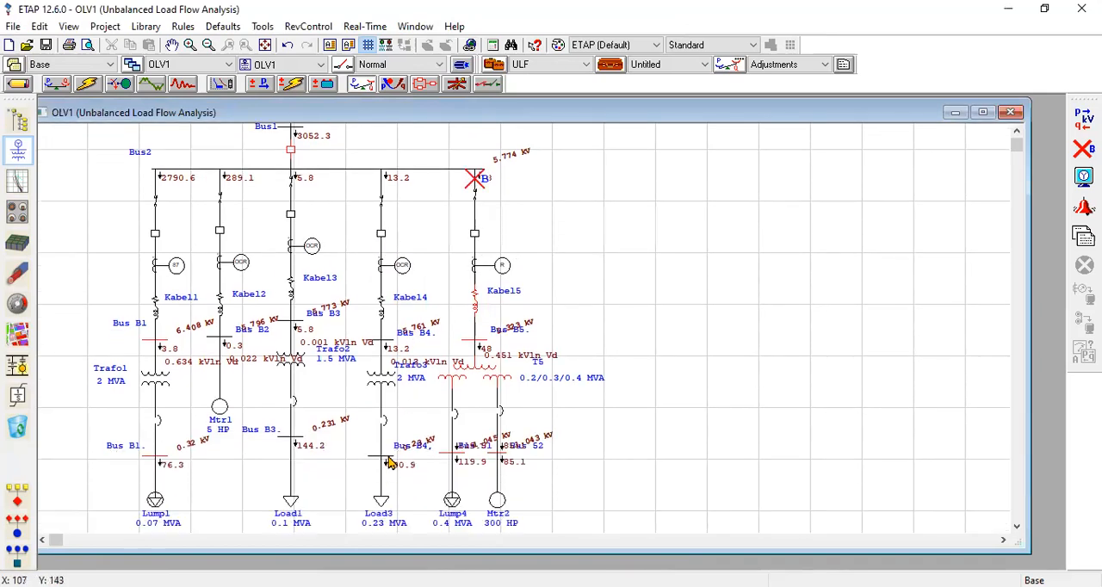
scroll(393, 464, "down", 1)
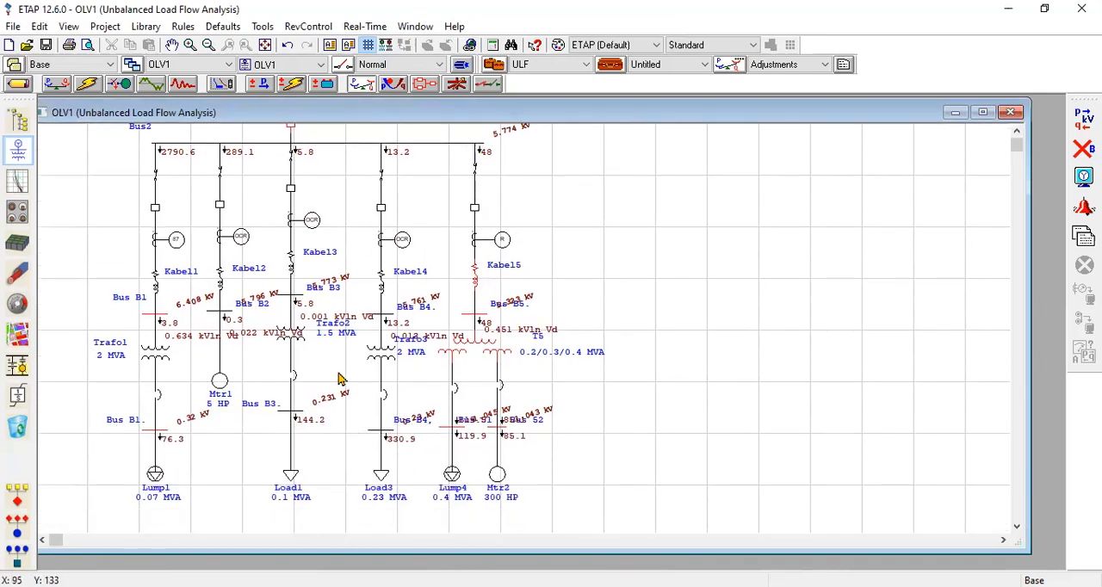
scroll(384, 315, "up", 2)
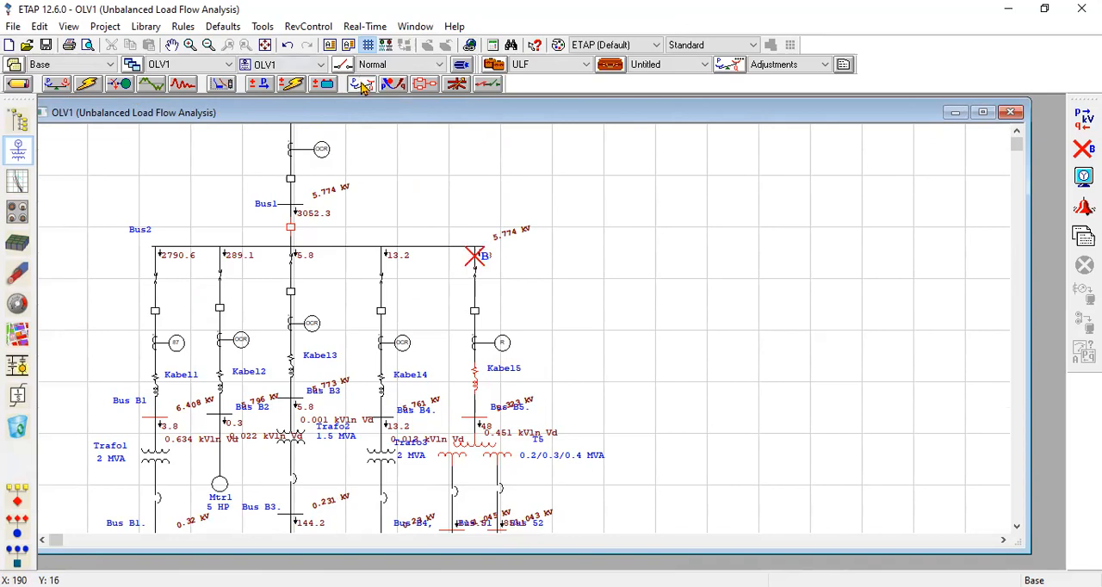
left_click(18, 86)
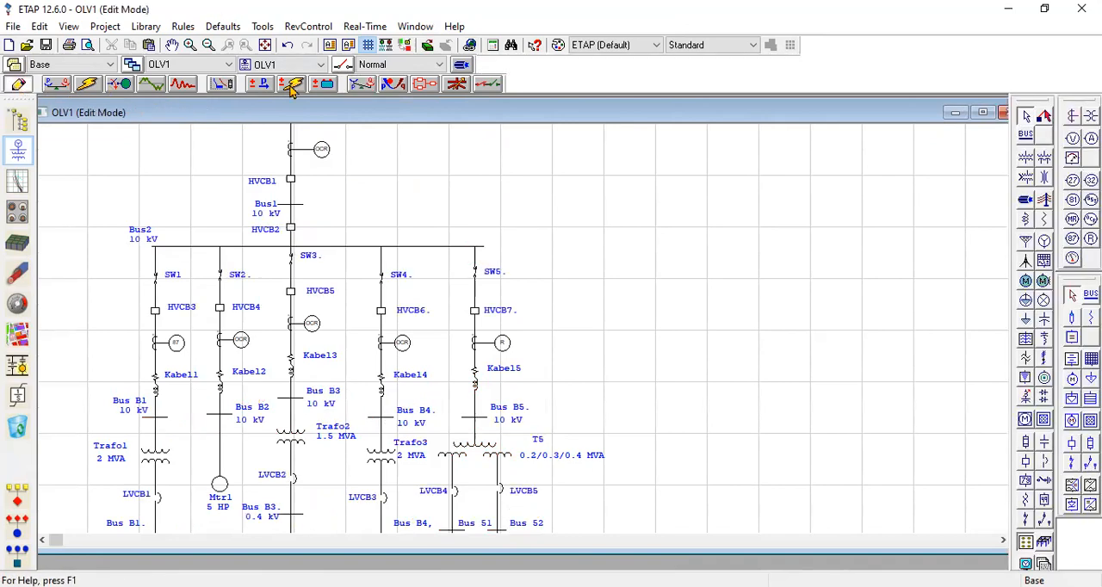
left_click(353, 90)
scroll(414, 264, "up", 2)
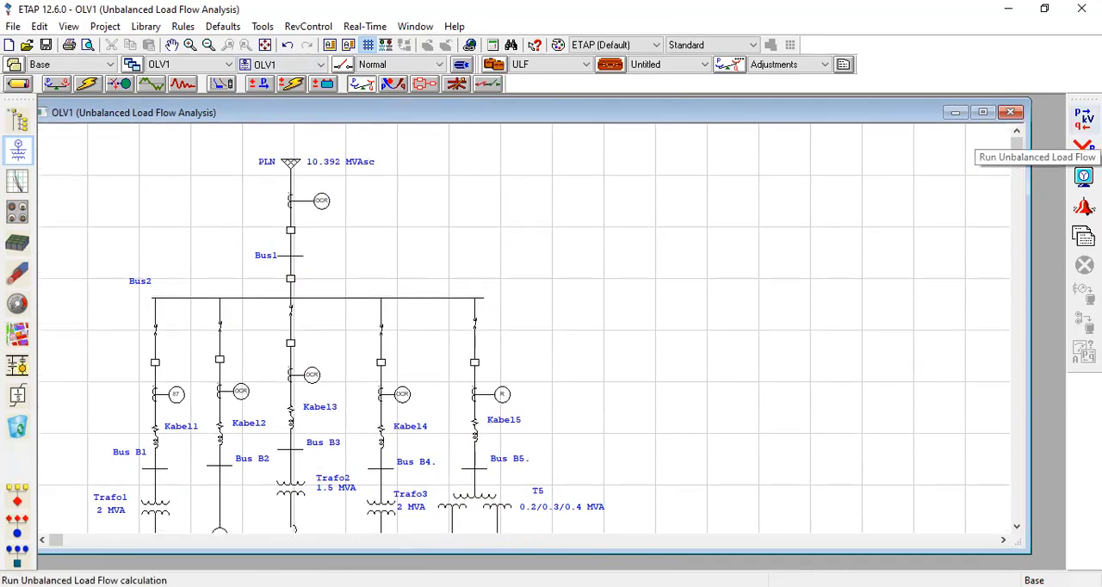
left_click(1084, 119)
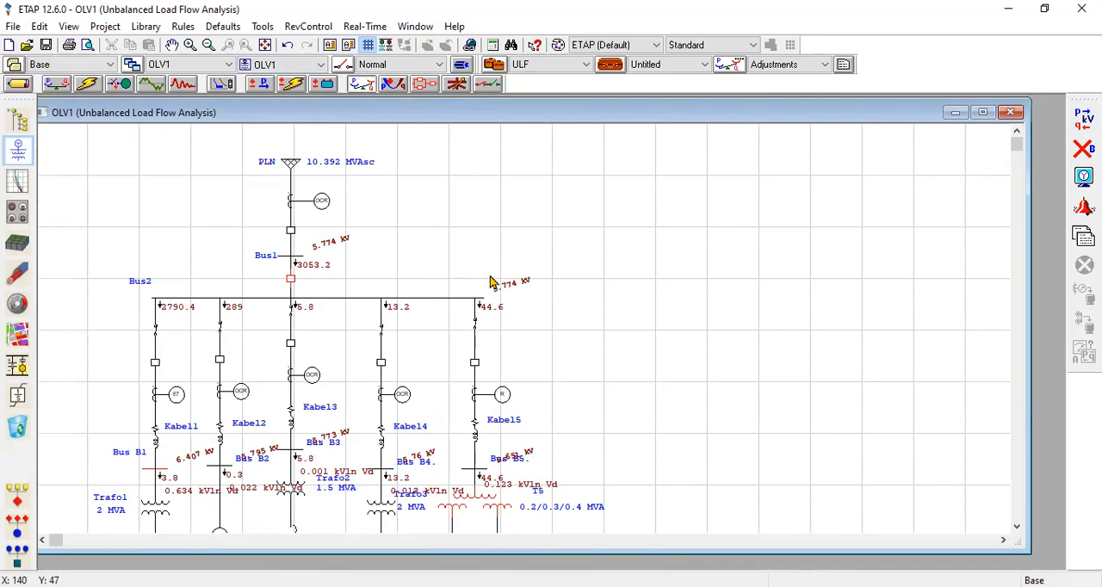
scroll(514, 349, "down", 3)
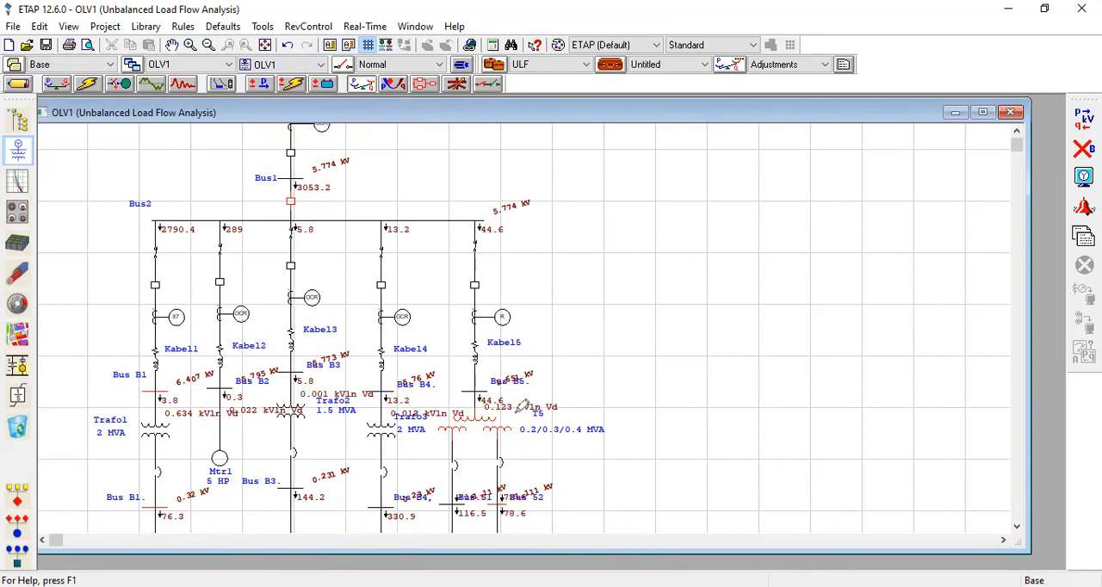
left_click_drag(519, 414, 451, 424)
left_click_drag(508, 482, 476, 506)
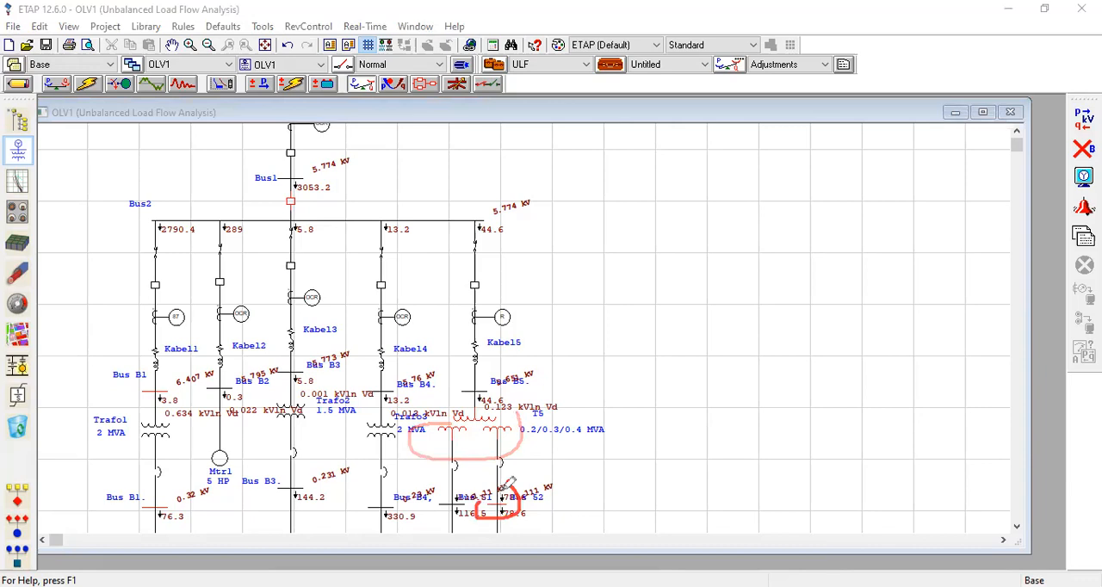
mouse_move(181, 504)
left_mouse_down()
mouse_move(161, 519)
mouse_move(179, 500)
left_mouse_up()
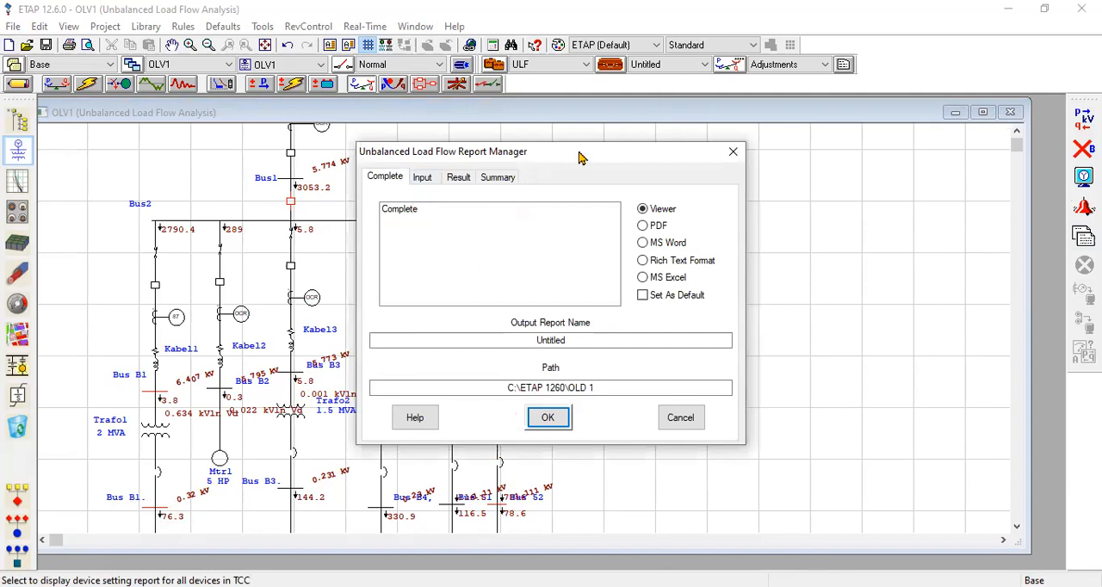
Choose the Complete unbalanced load flow report with PDF as its output format.
left_click_drag(580, 158, 586, 130)
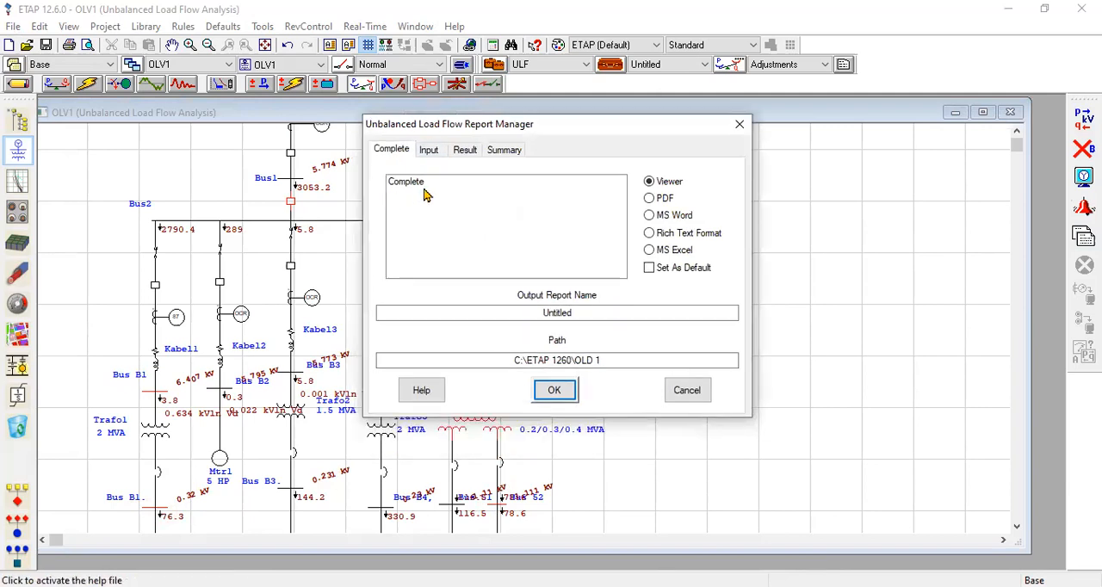
left_click(412, 191)
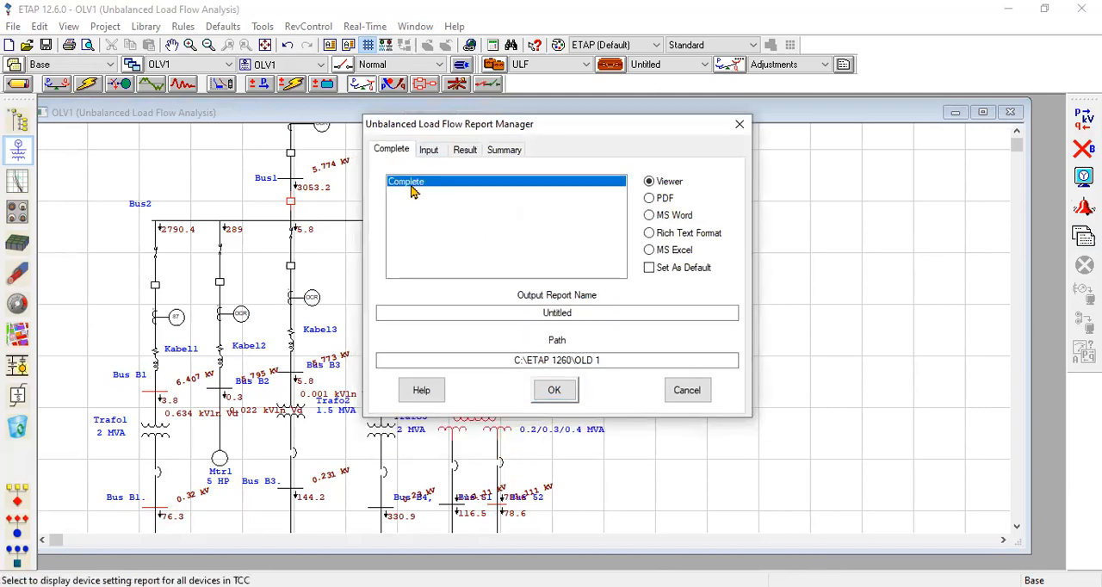
left_click(648, 198)
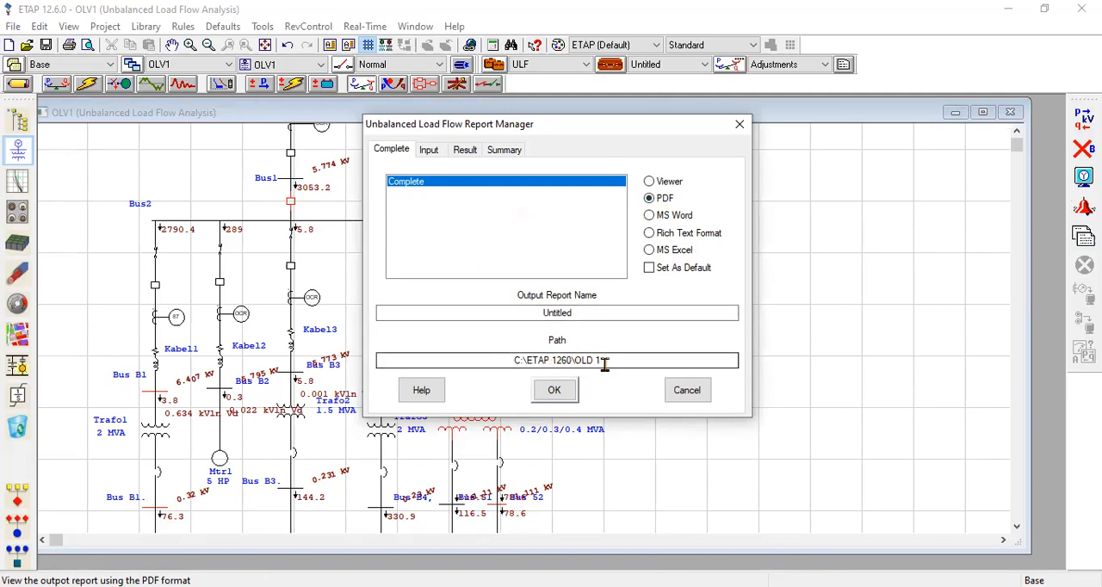
Try selecting the Bus and Cable input data reports, leaving only Cable selected.
left_click(429, 152)
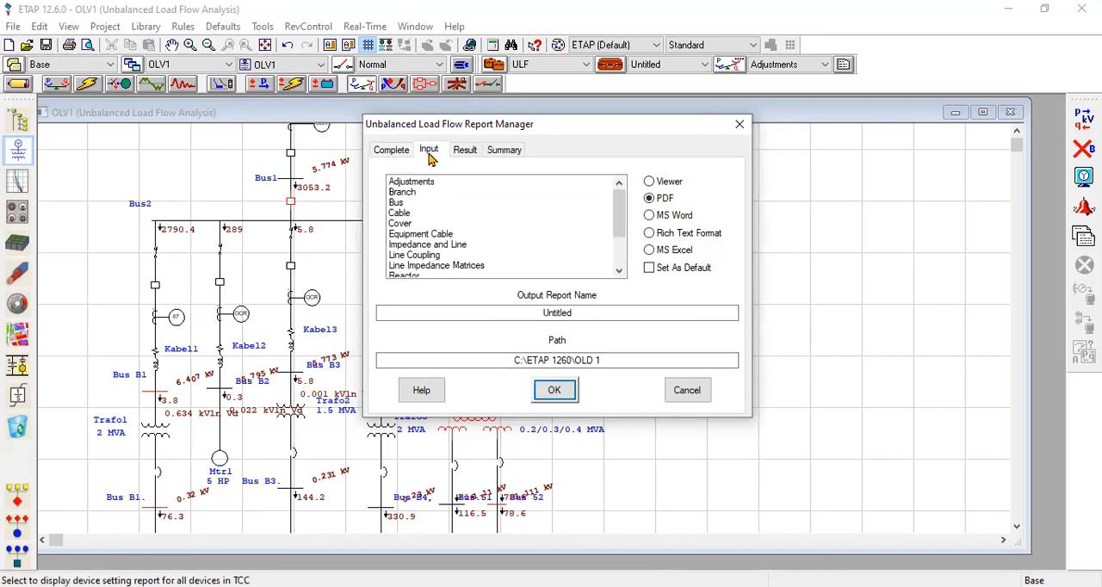
left_click(398, 203)
left_click(406, 213)
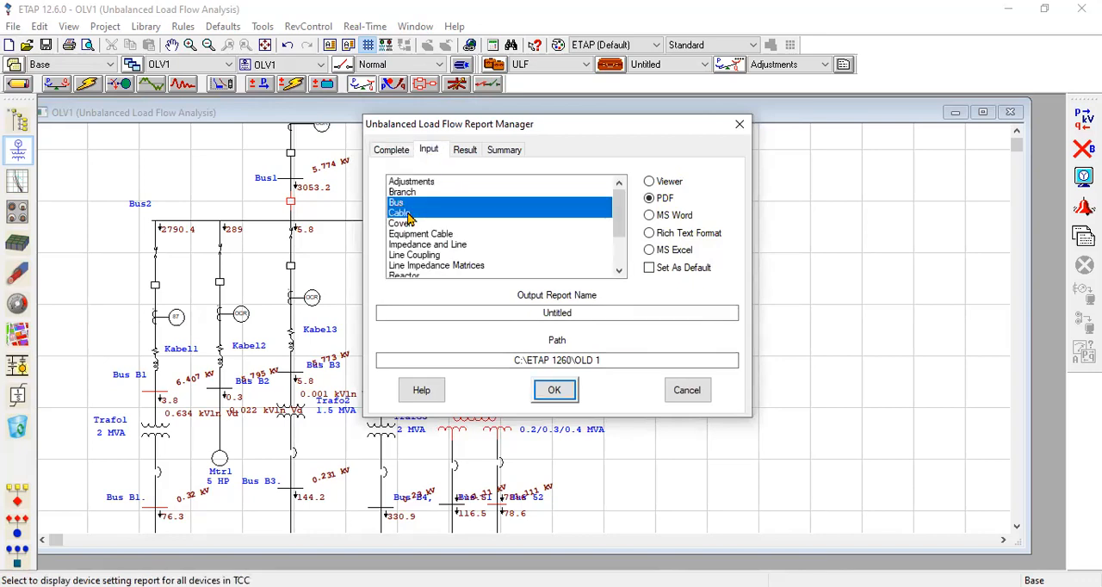
left_click(407, 214)
left_click(406, 215)
left_click(405, 212)
left_click(407, 205)
left_click(409, 214)
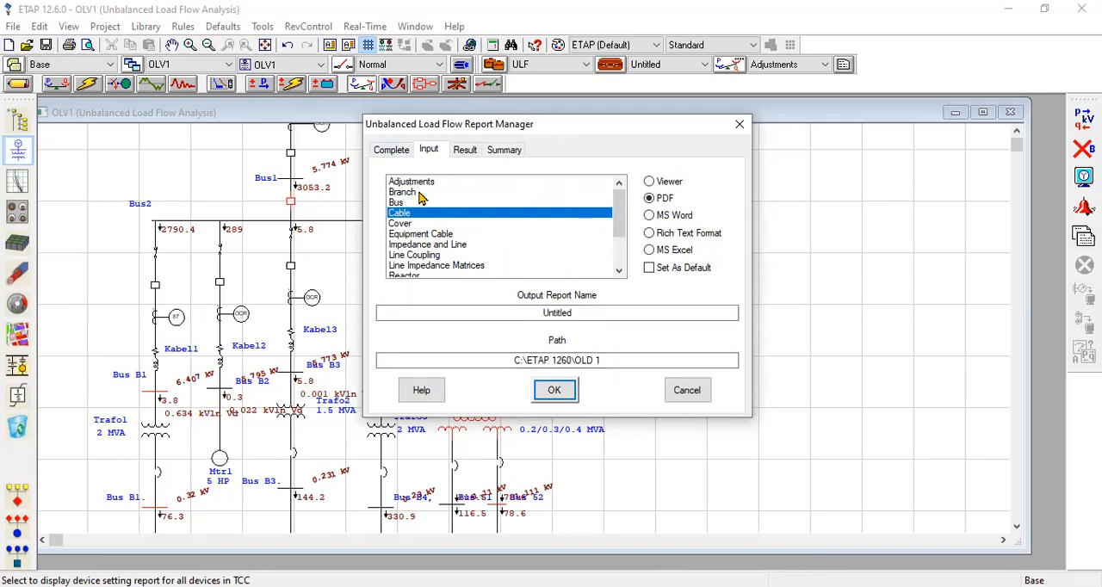
Generate the Complete unbalanced load flow report in PDF format, and return to the one-line diagram.
left_click(393, 154)
left_click(410, 187)
left_click(410, 187)
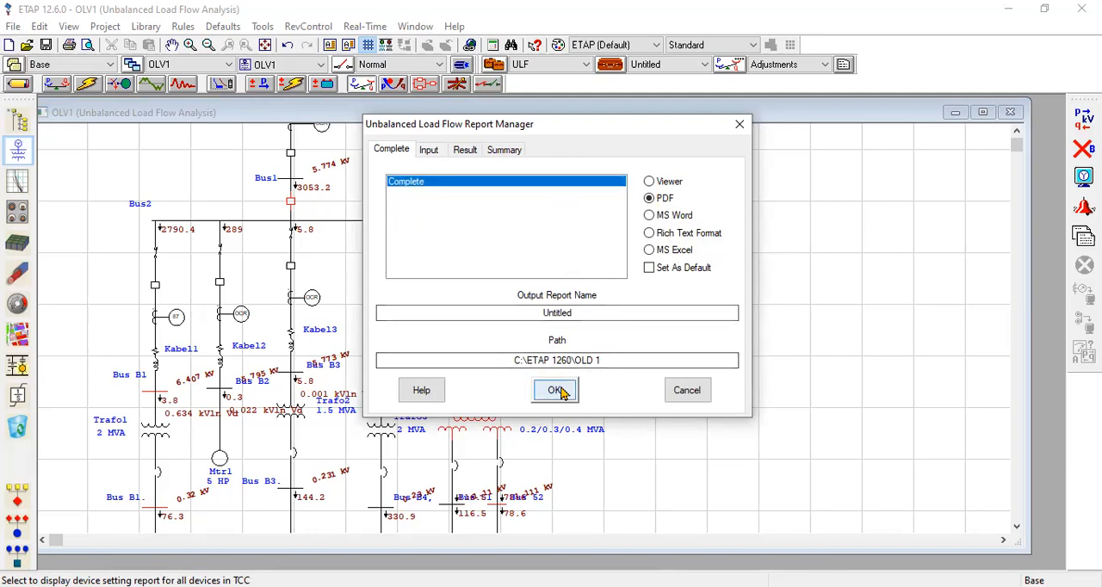
left_click(558, 392)
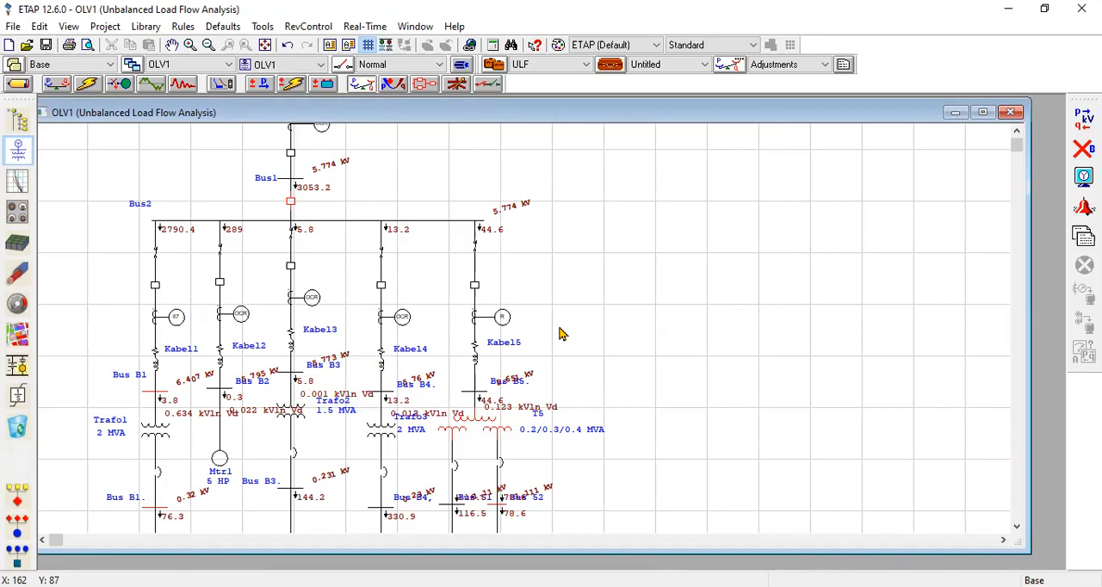
key("alt+Tab")
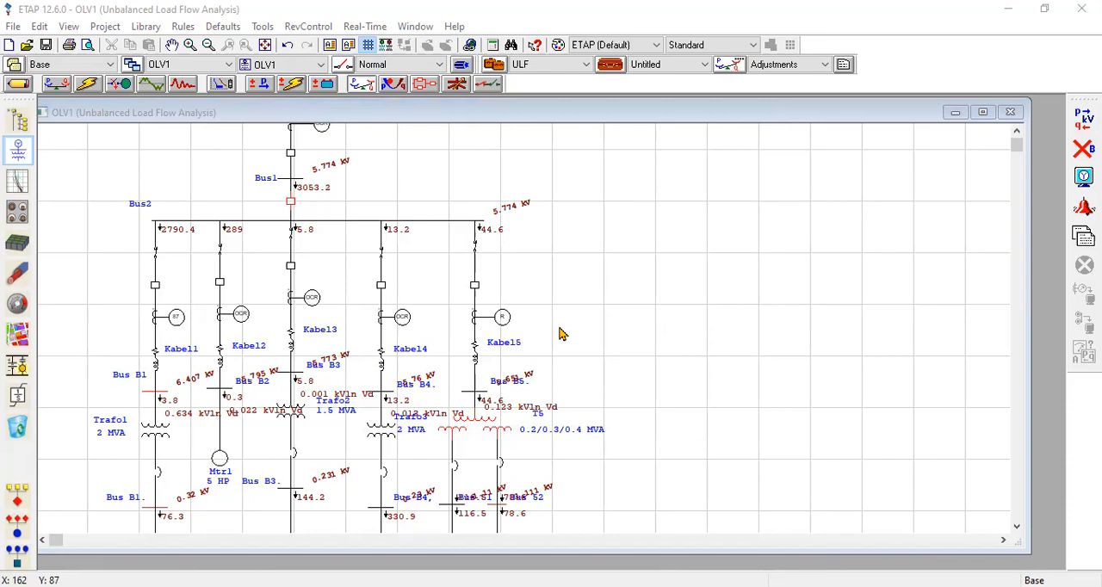
left_click(791, 341)
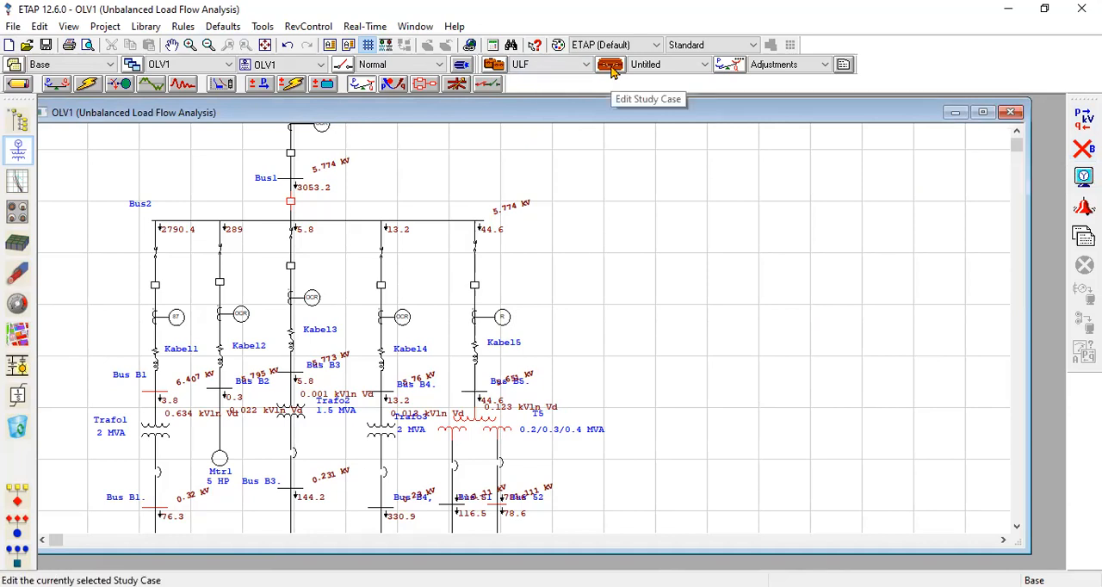
Clear the results through Edit Mode, and review the Adjustment and Adv Alert settings of the ULF unbalanced load flow study case.
left_click(18, 86)
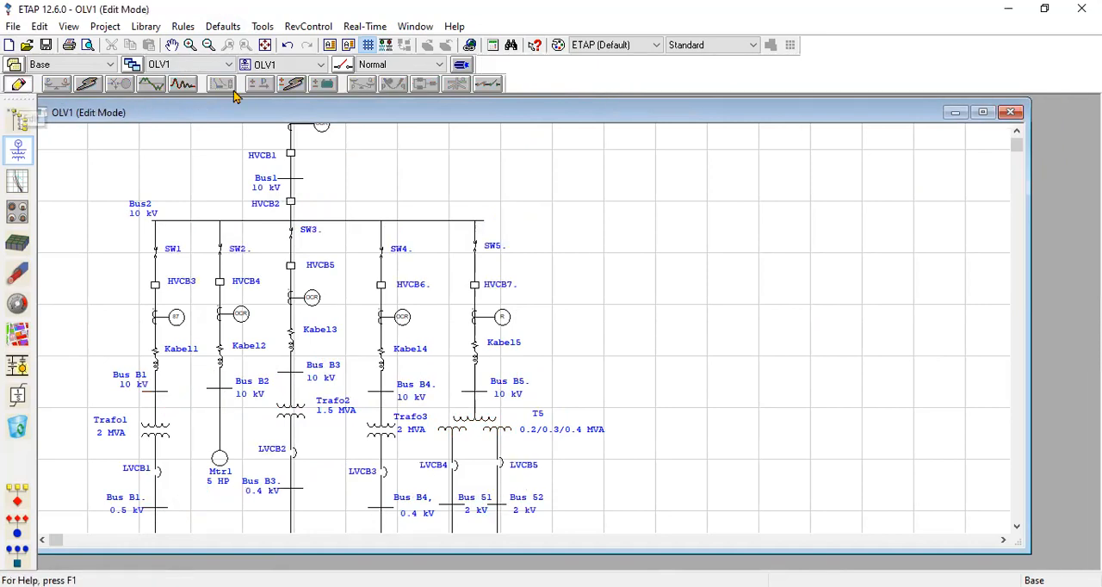
left_click(372, 83)
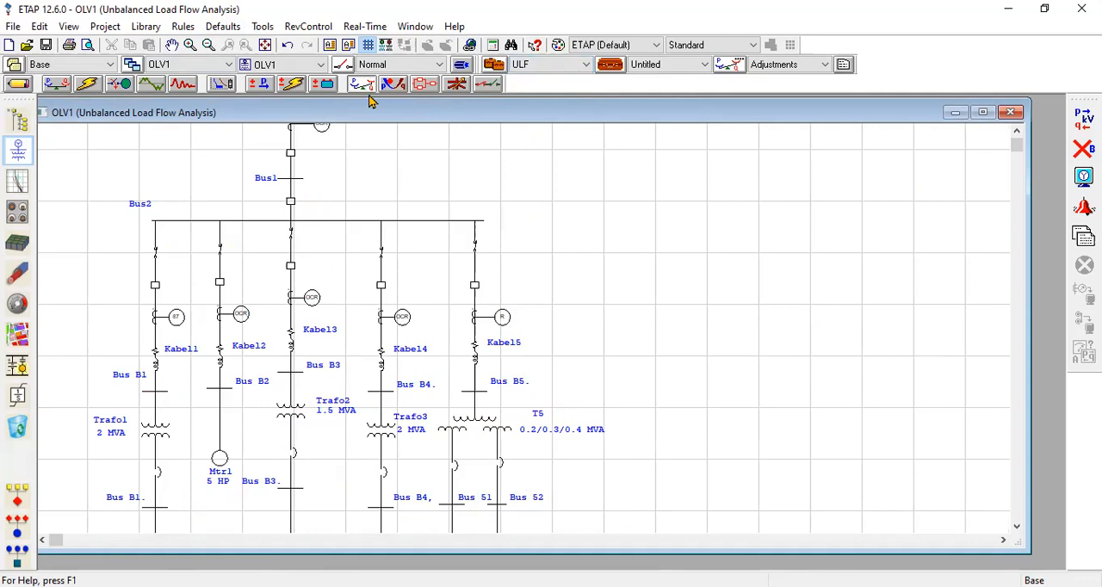
left_click(615, 68)
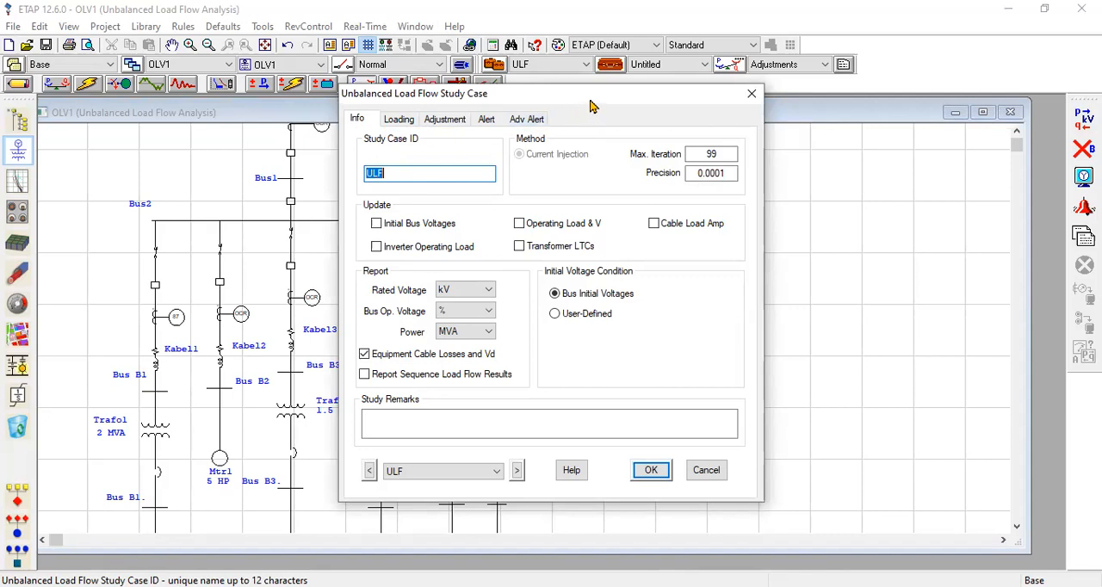
left_click(450, 121)
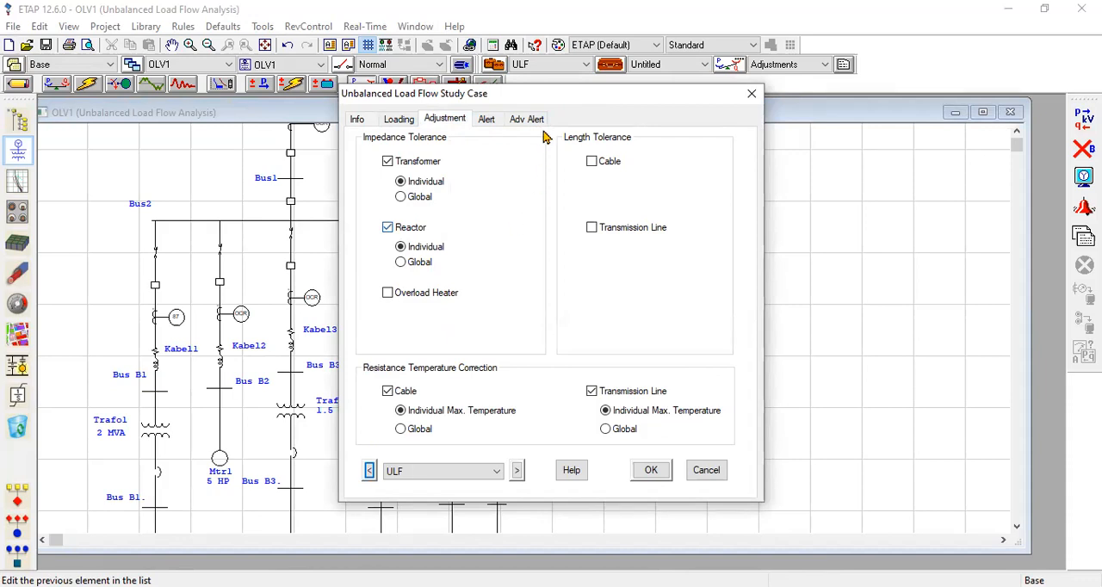
left_click(532, 119)
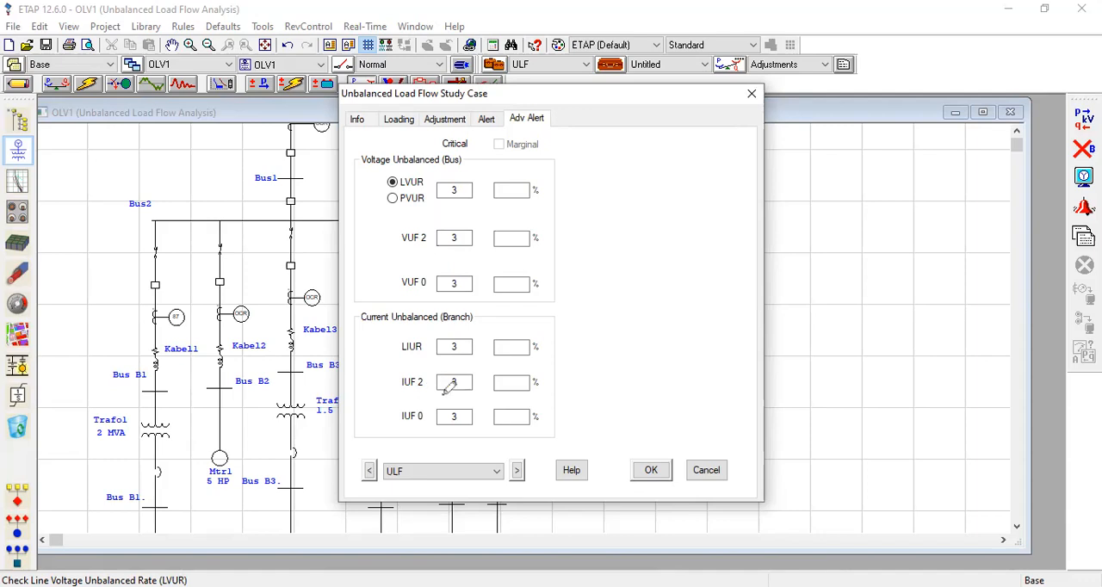
Review the current-unbalance limits and the loading and bus voltage alert limits of the ULF study case, and accept the settings.
left_click_drag(428, 388, 461, 378)
left_click_drag(429, 417, 467, 407)
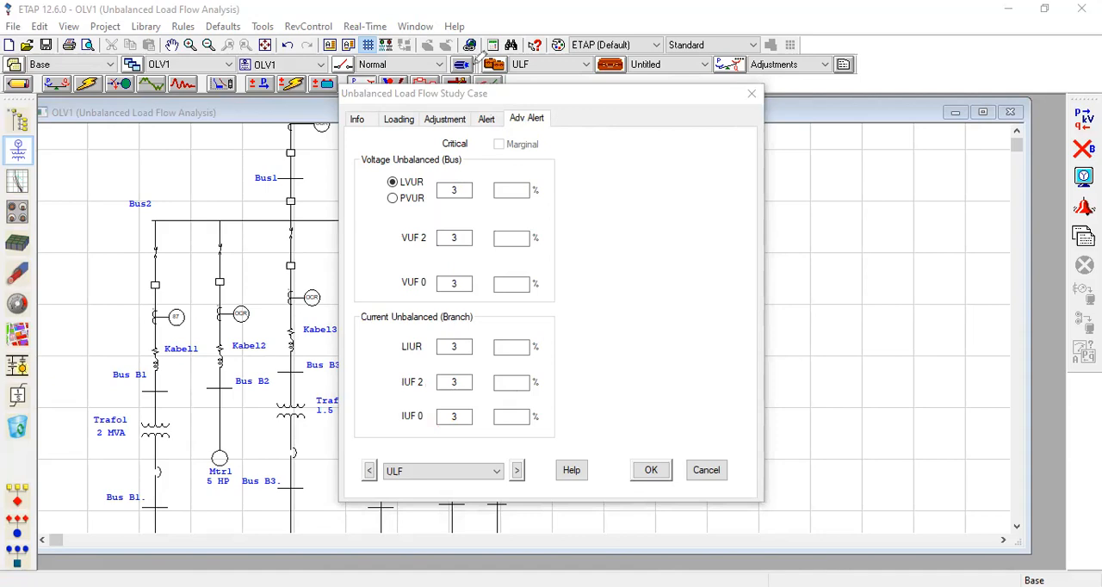
left_click(489, 120)
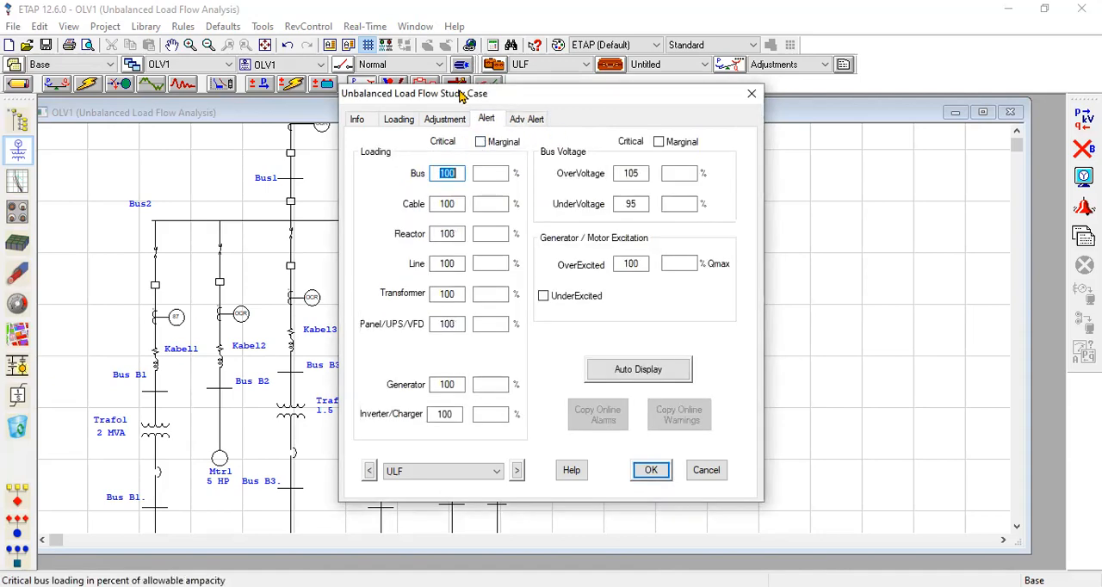
left_click_drag(704, 136, 656, 129)
mouse_move(536, 128)
left_mouse_down()
mouse_move(427, 155)
mouse_move(546, 133)
left_mouse_up()
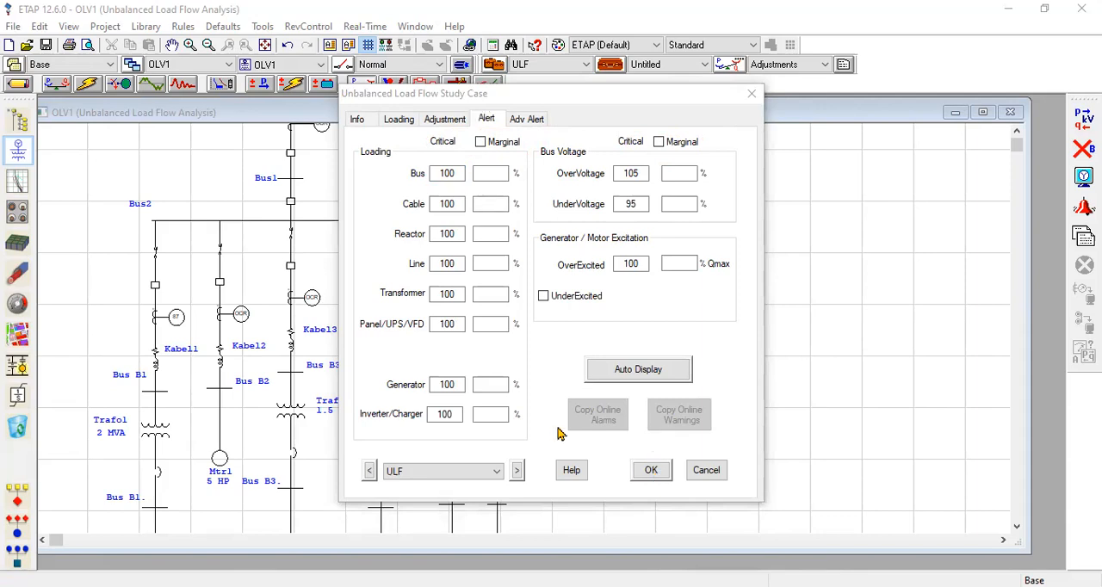
left_click(651, 472)
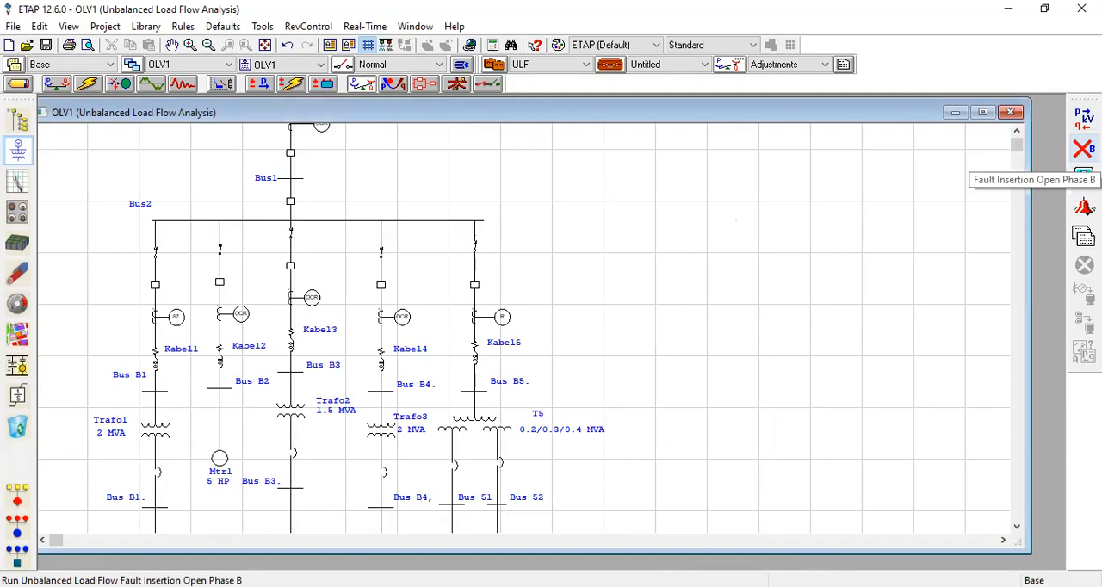
Run the unbalanced load flow with an open-phase A fault insertion.
left_click(1085, 149)
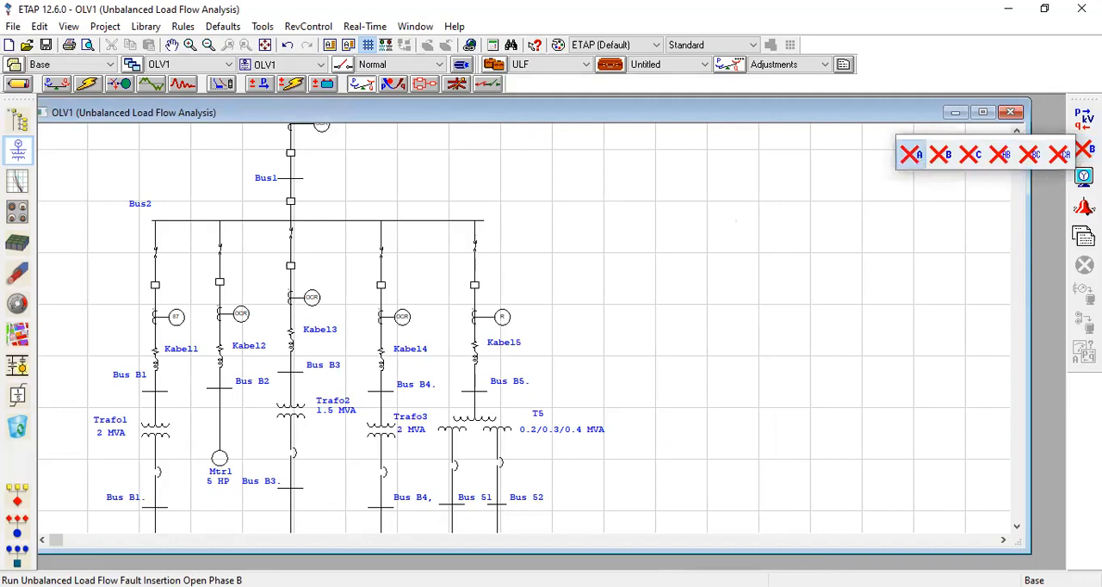
left_click(911, 154)
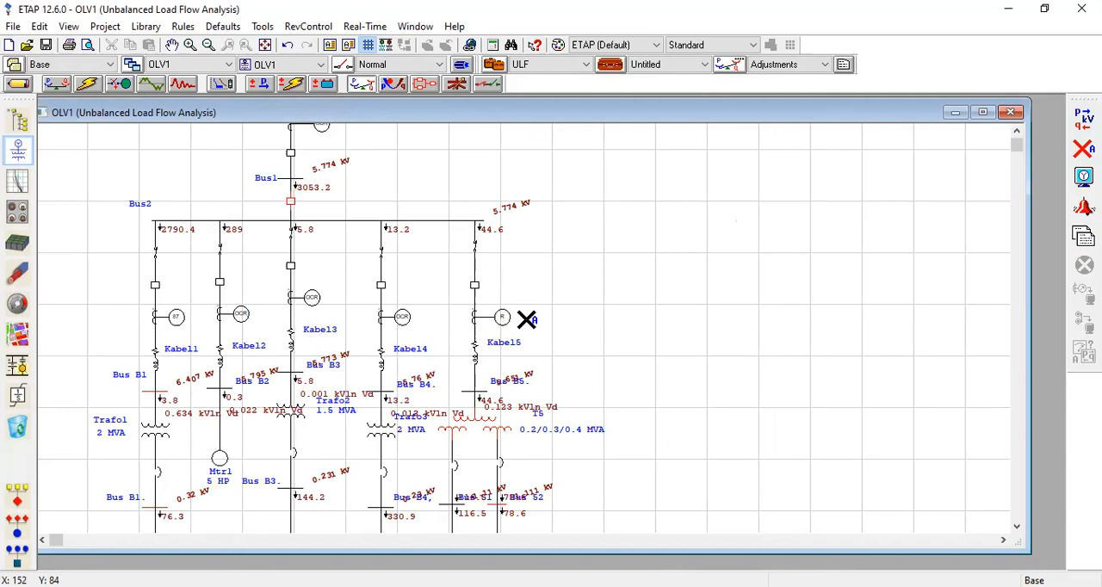
Examine the open-phase A voltages, currents and flagged elements from the PLN grid to the loads, and return to Edit Mode.
scroll(526, 319, "down", 5)
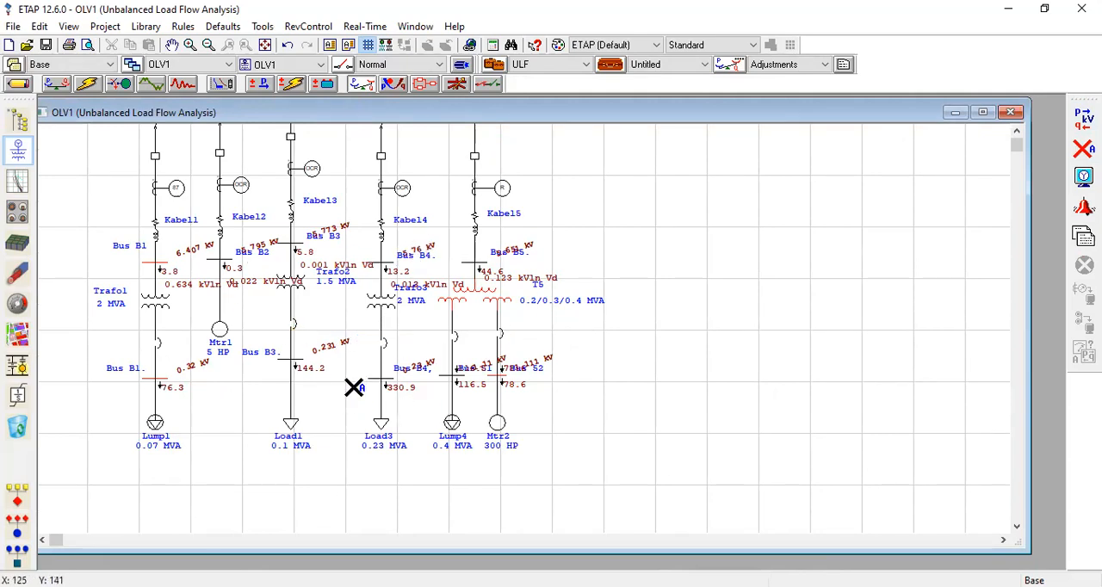
scroll(381, 376, "up", 3)
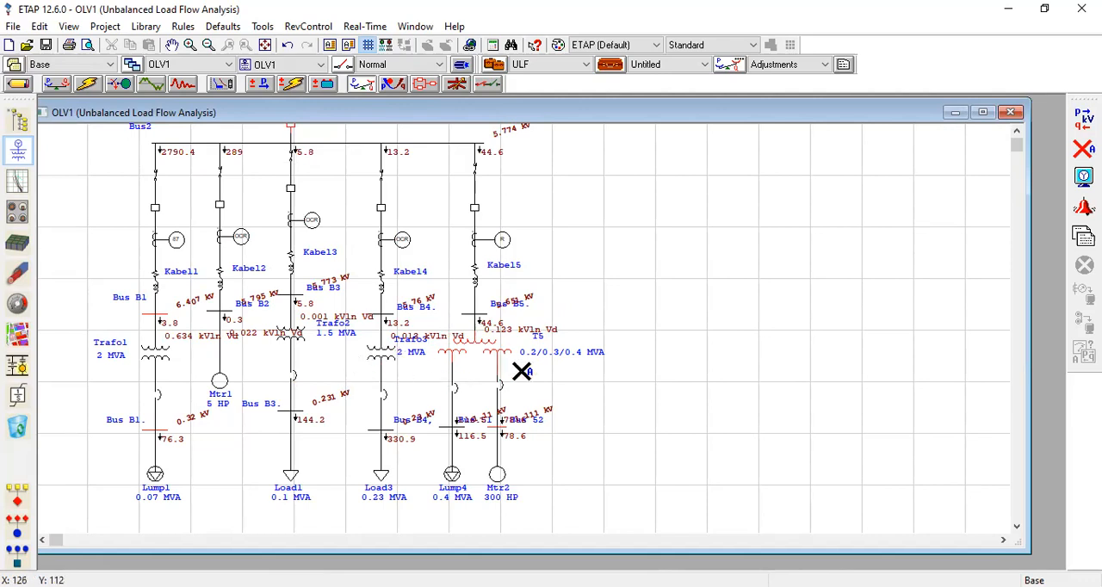
scroll(522, 370, "up", 4)
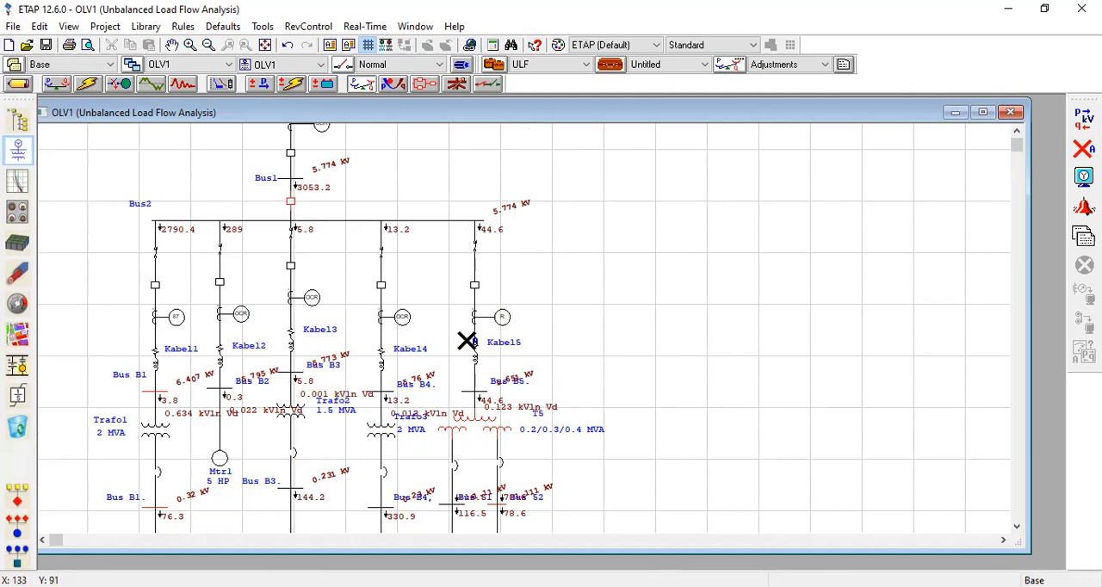
scroll(466, 342, "up", 4)
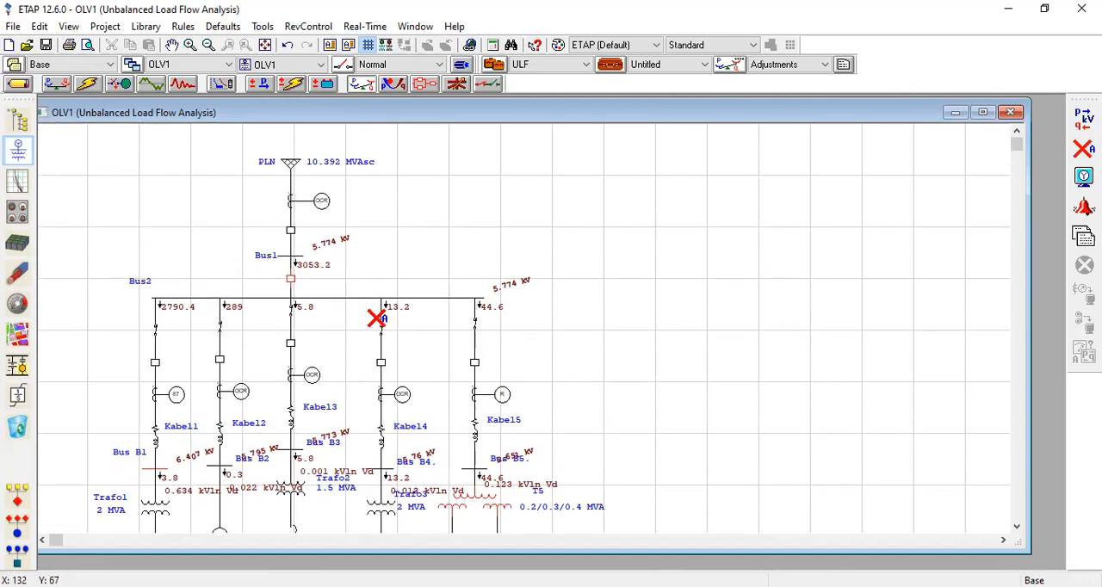
scroll(376, 317, "down", 3)
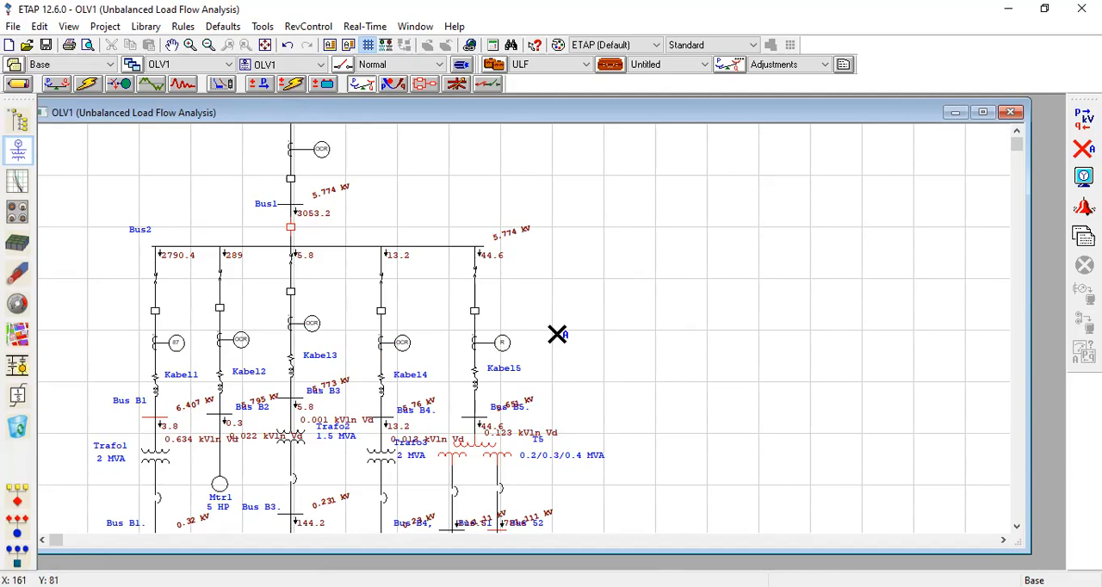
scroll(551, 311, "down", 3)
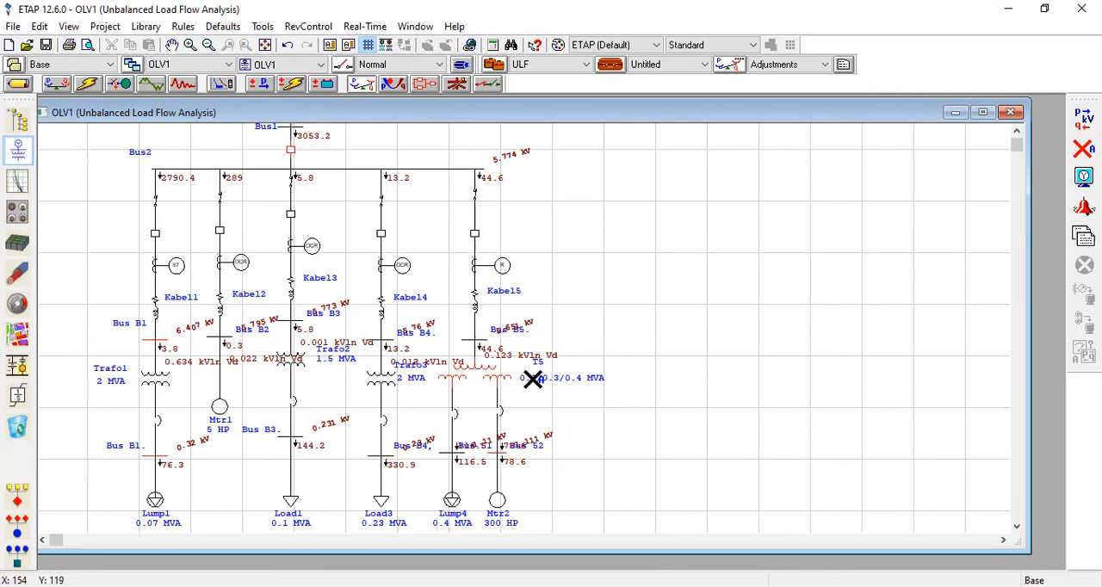
scroll(533, 379, "up", 3)
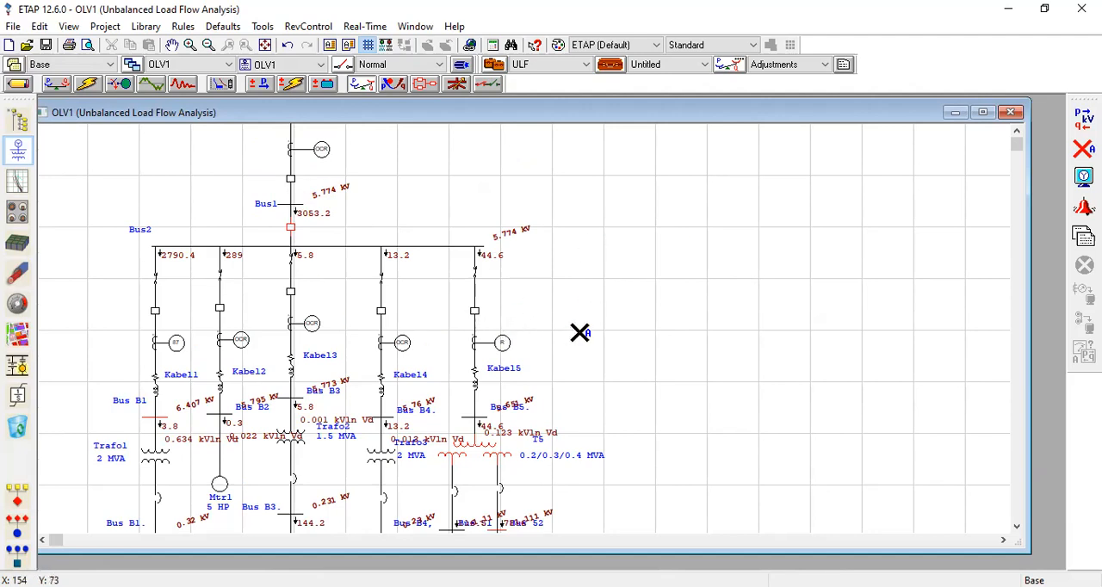
scroll(559, 335, "up", 3)
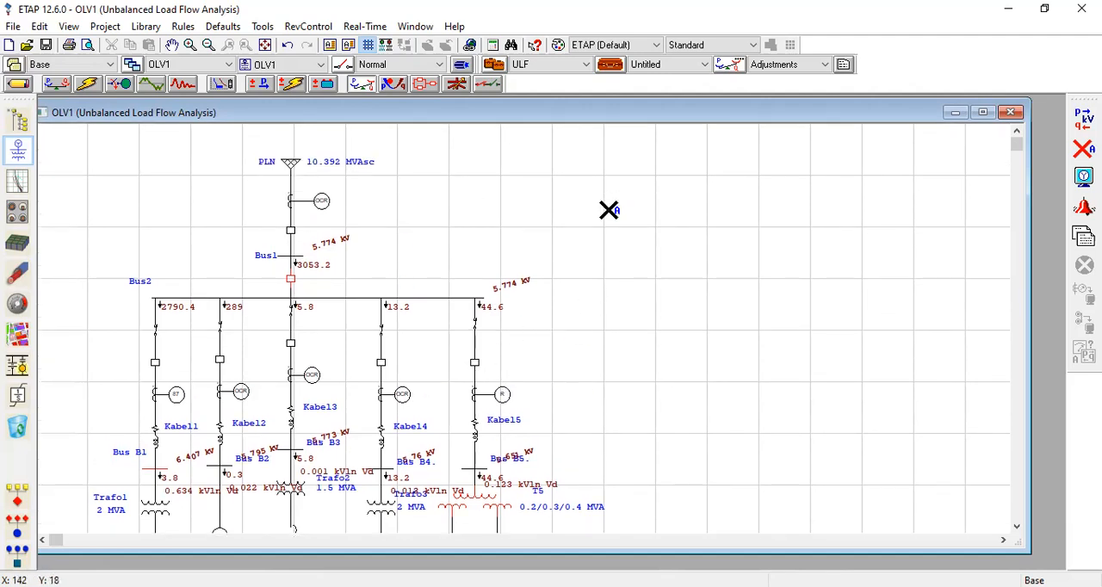
scroll(537, 304, "down", 4)
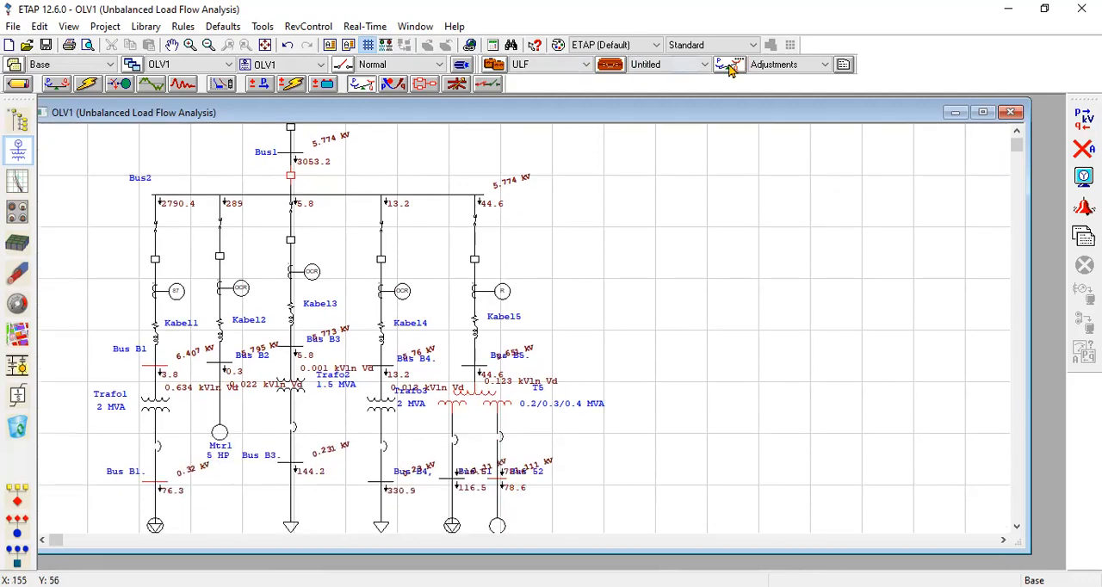
scroll(556, 135, "up", 3)
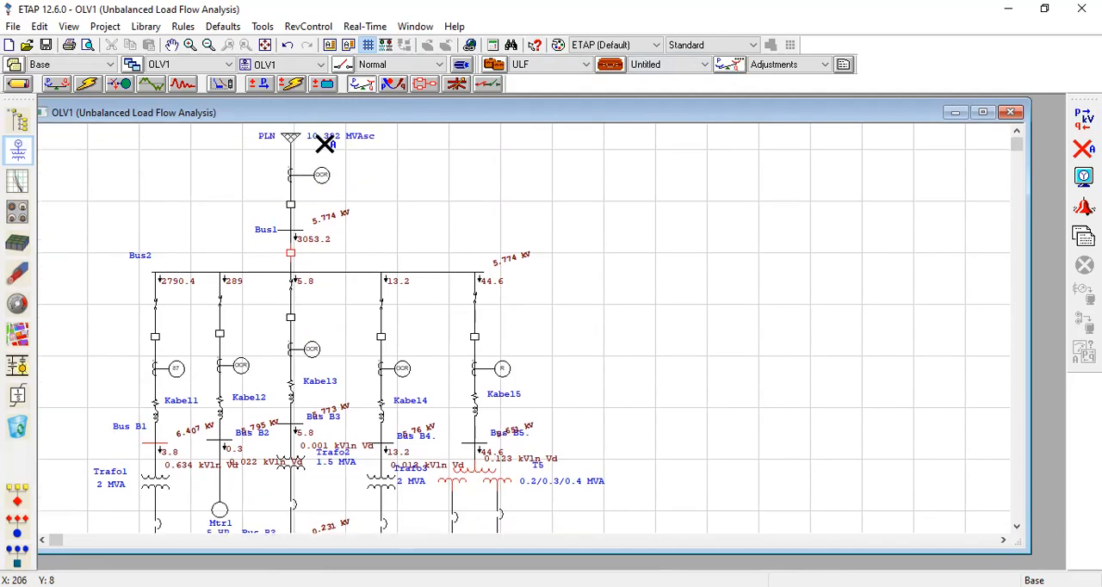
left_click(19, 83)
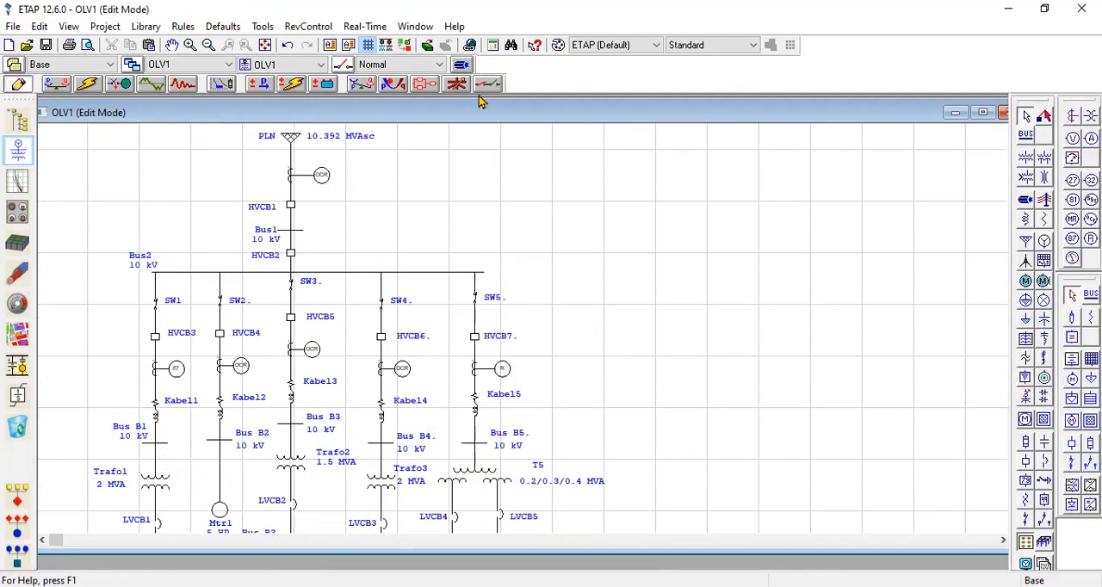